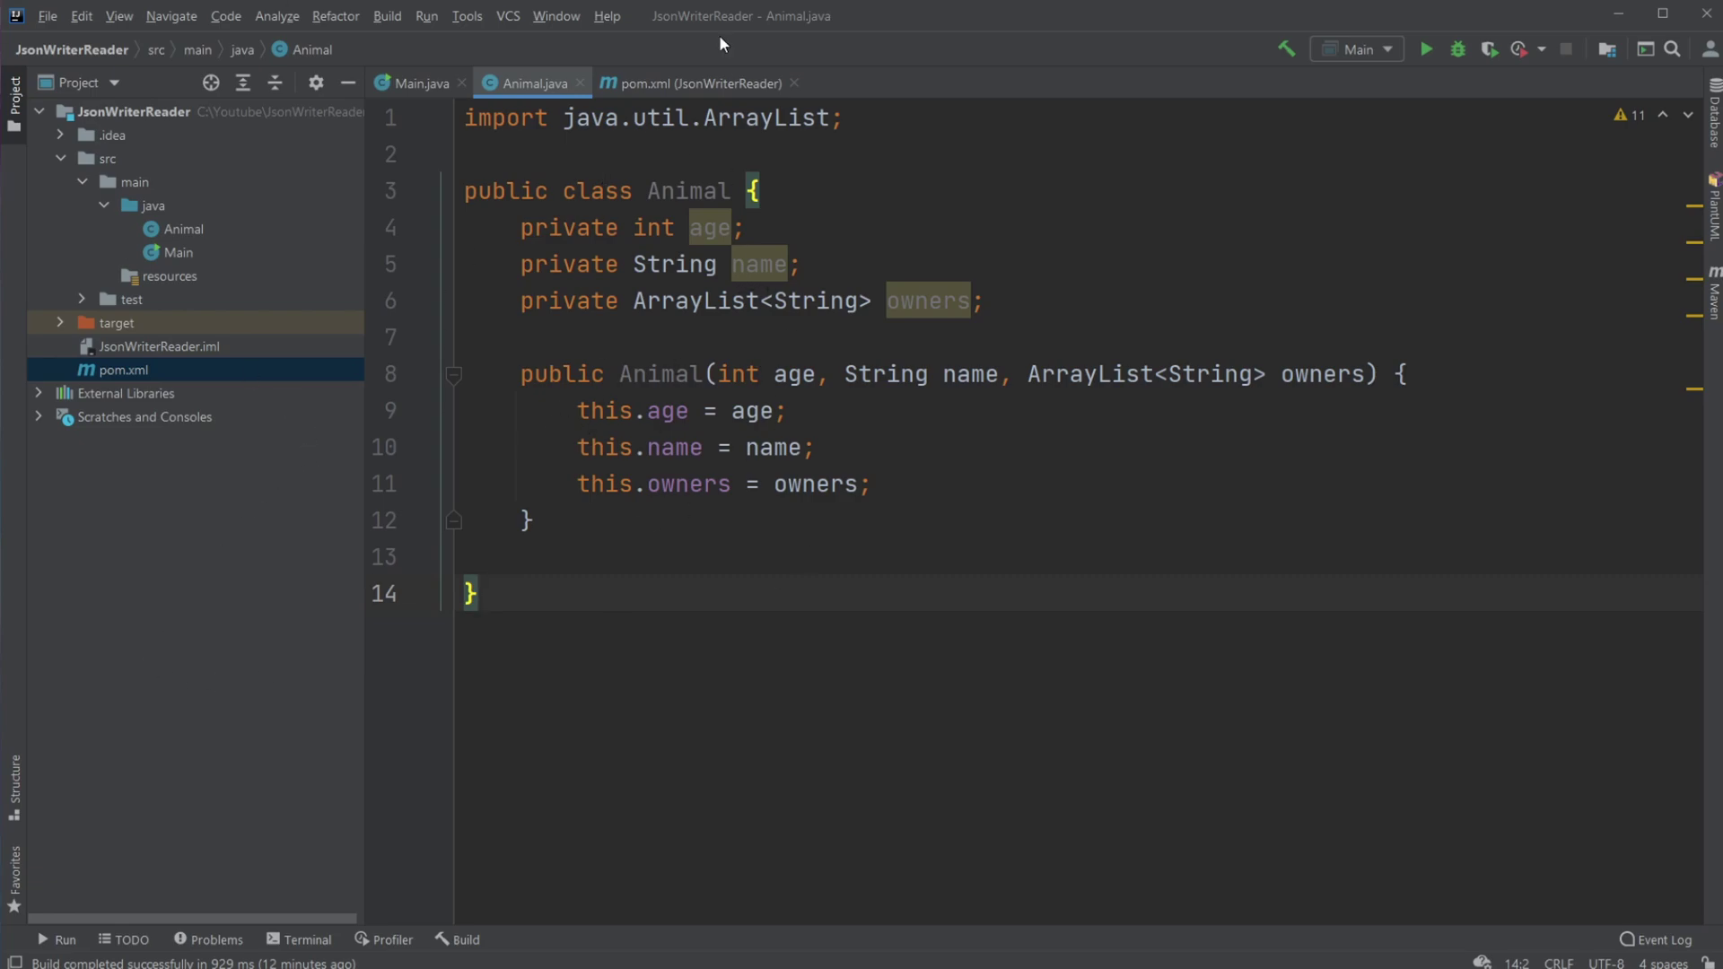
Review the json-simple dependency lines 13–15 in pom.xml.
click(693, 82)
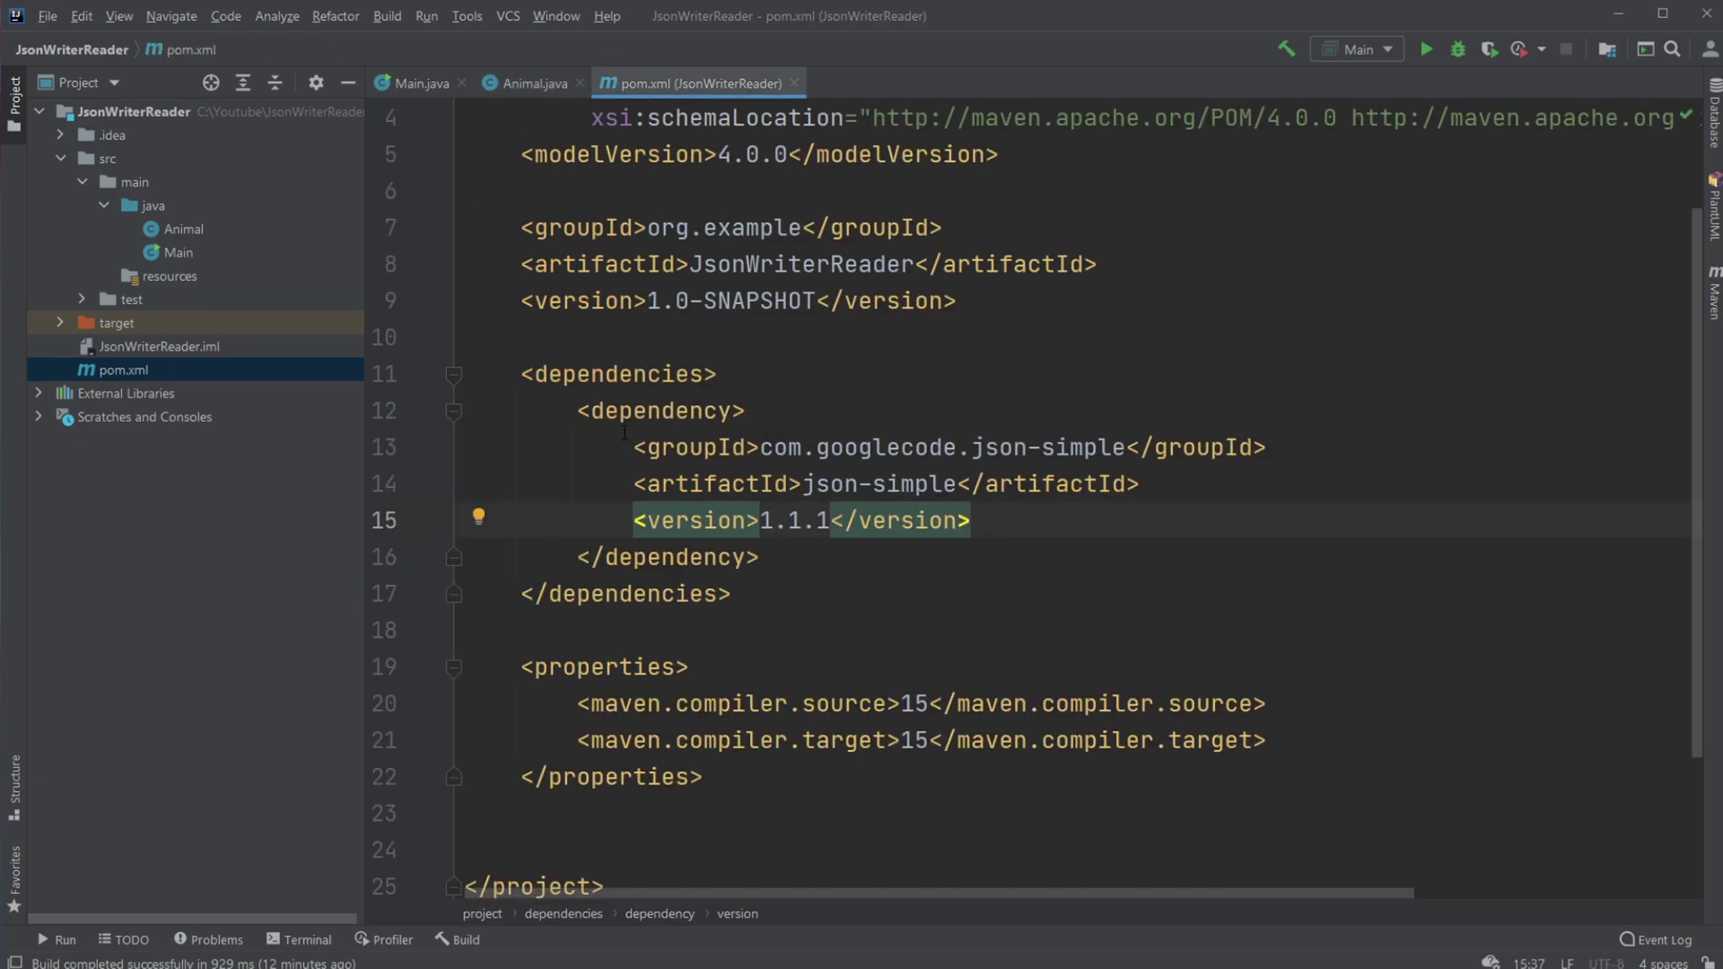
mouse_move(633, 447)
mouse_down()
mouse_move(988, 481)
mouse_move(1063, 526)
mouse_up()
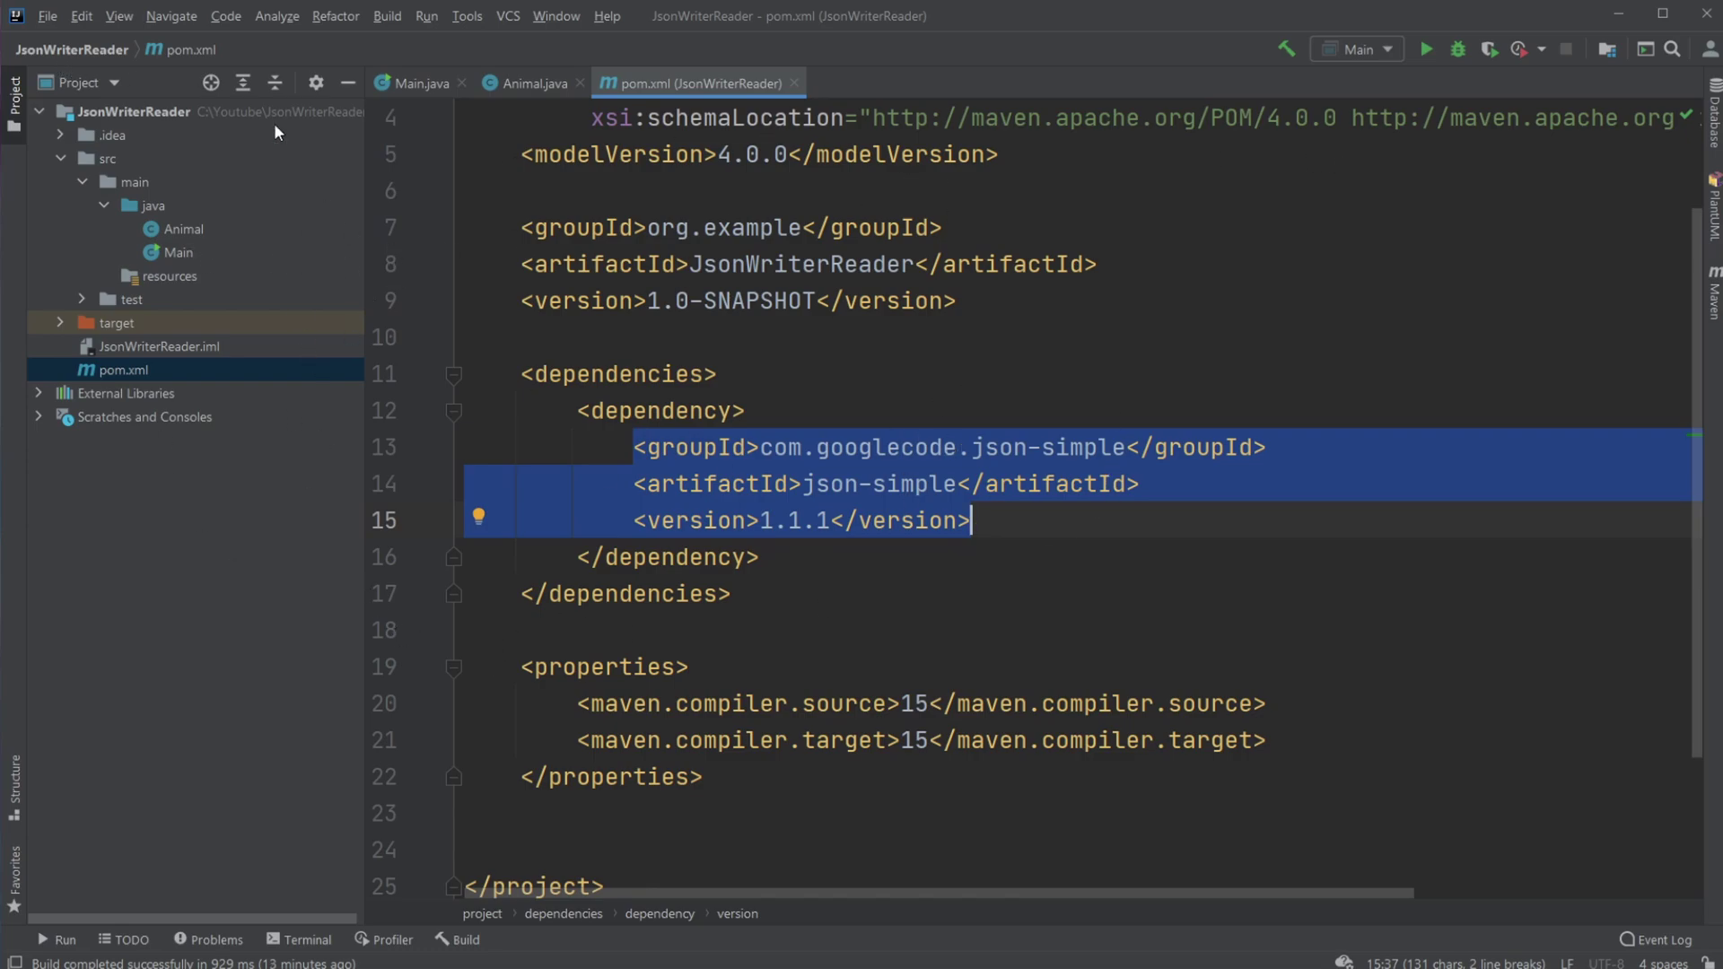
click(782, 611)
drag(633, 447, 971, 520)
Back in Animal.java, open a blank line after the constructor, noting the age, name and owners fields.
click(523, 86)
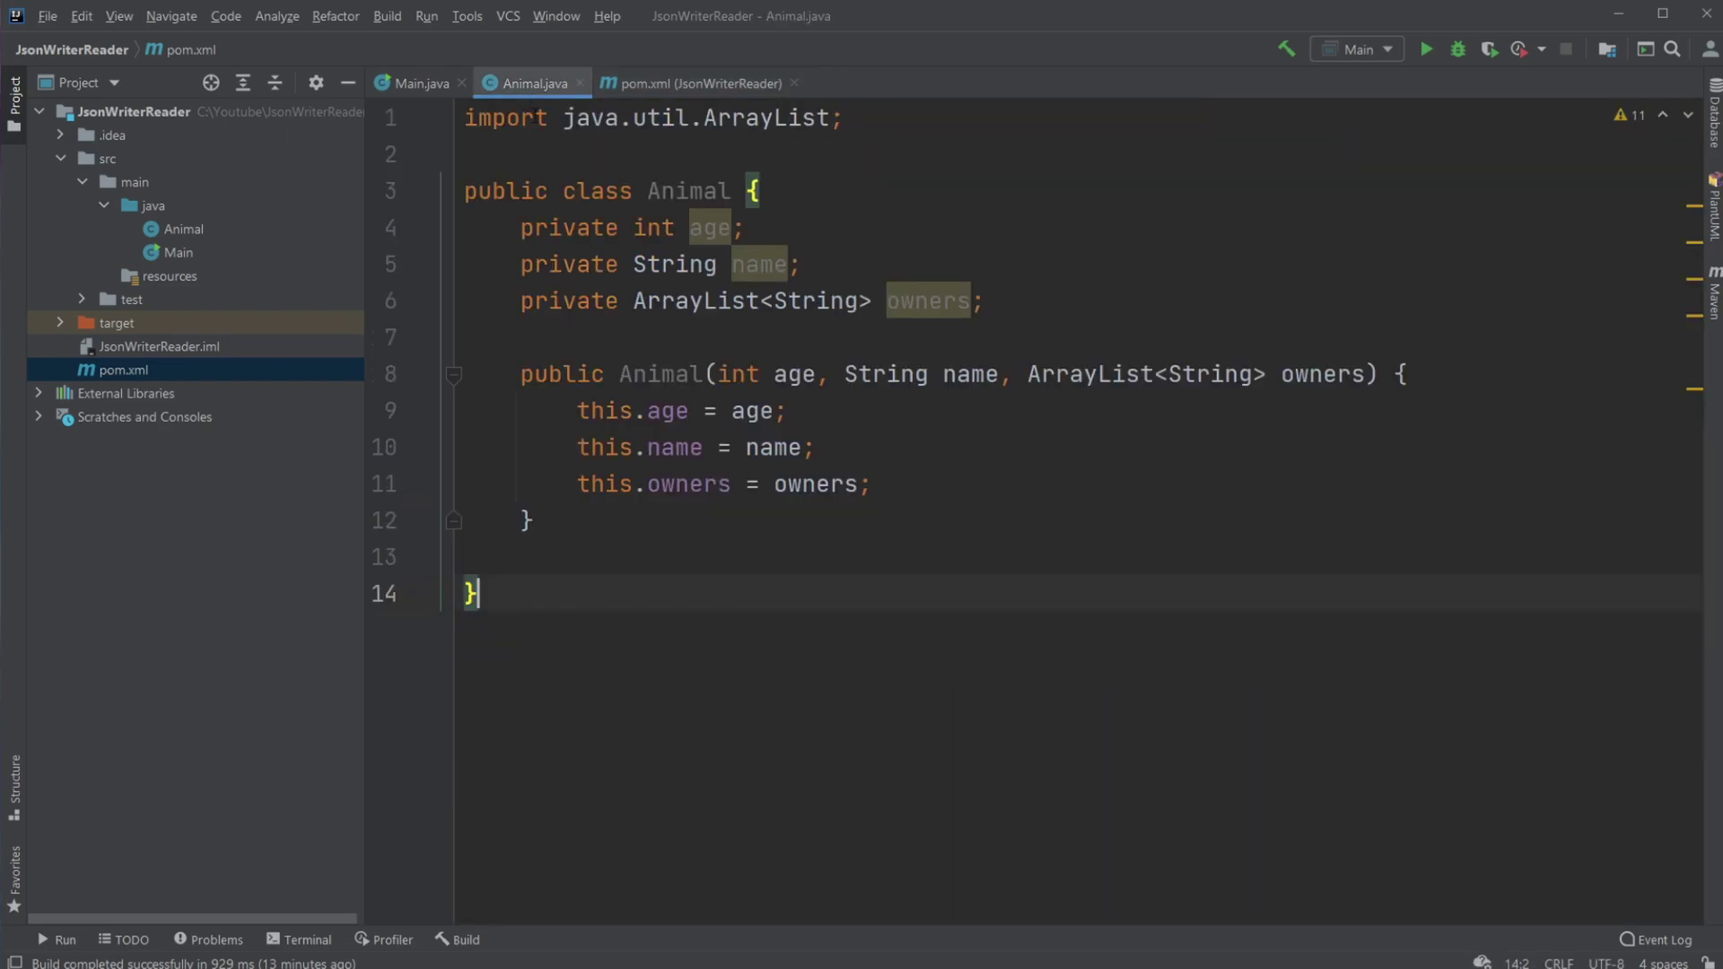
click(693, 558)
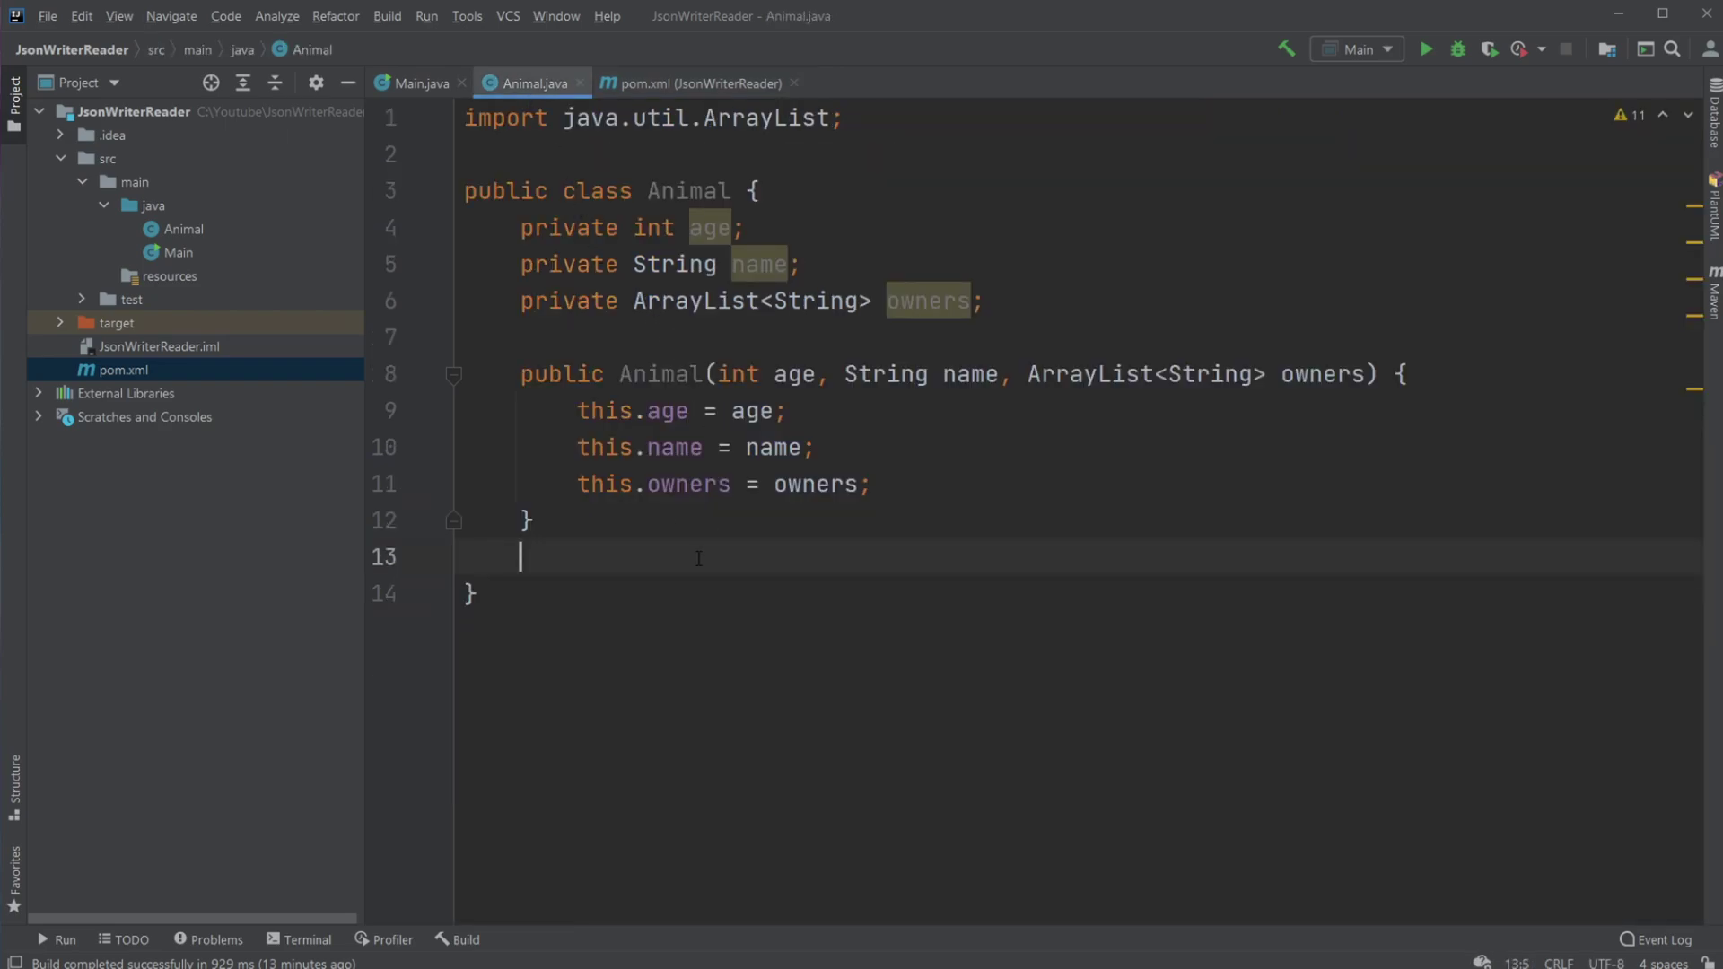
key(Return)
key(Return)
key(BackSpace)
click(703, 230)
click(782, 264)
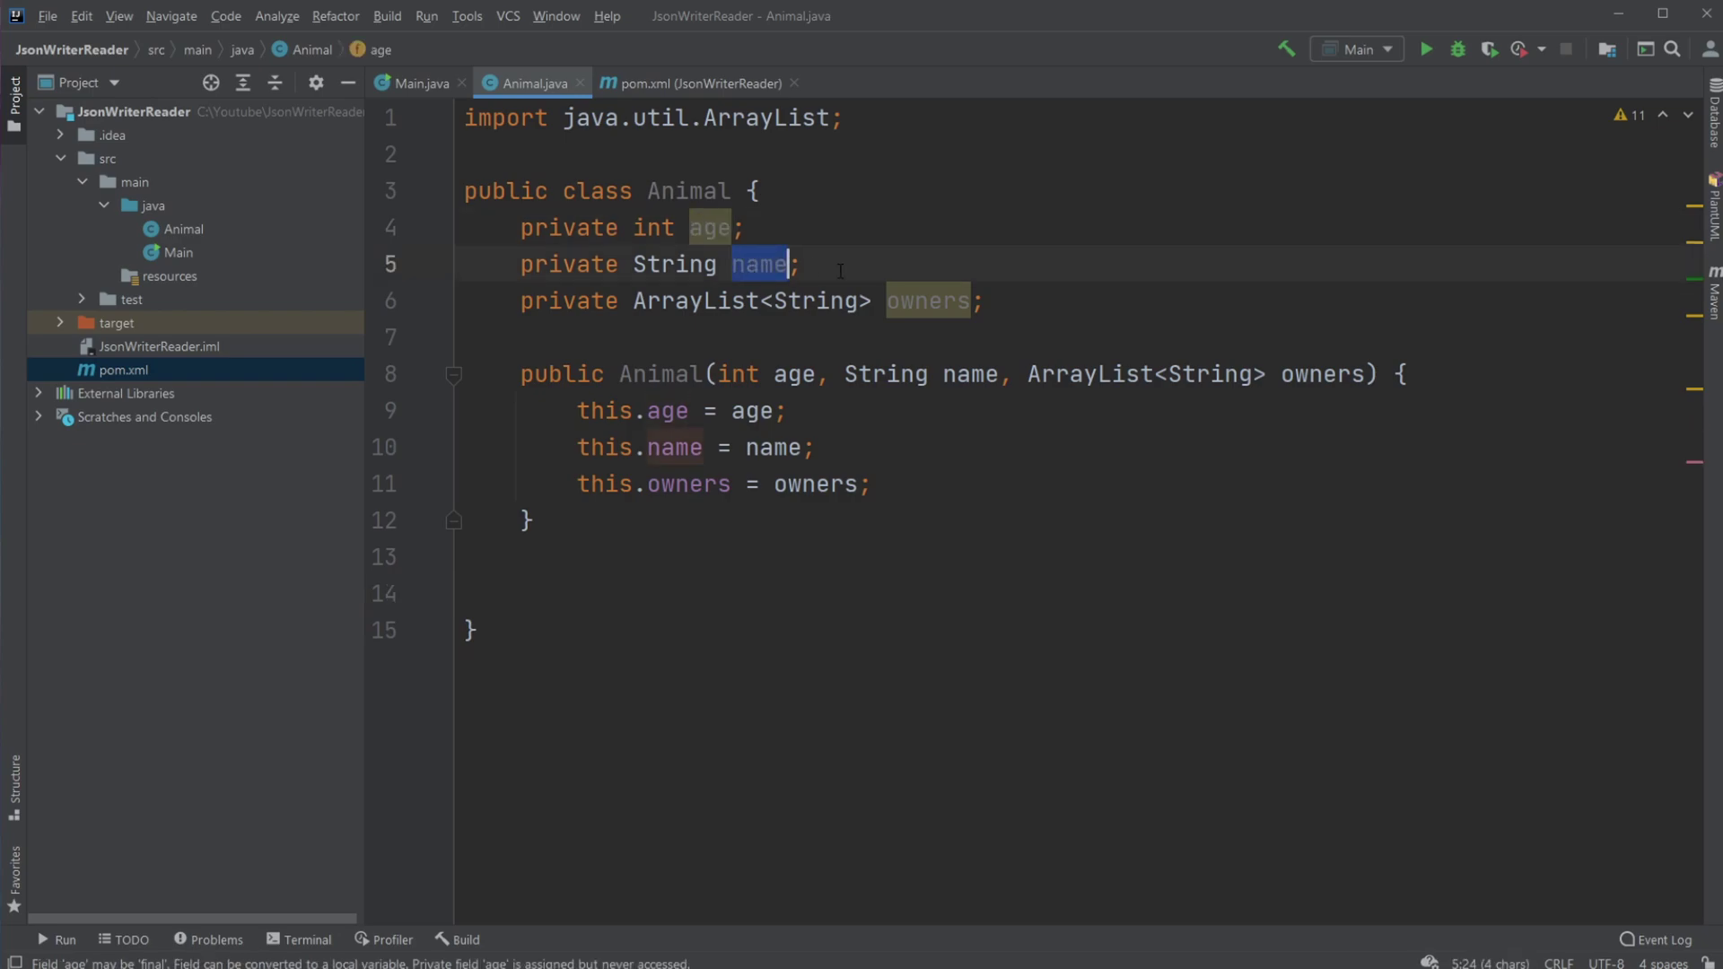
click(916, 301)
double_click(916, 302)
click(648, 588)
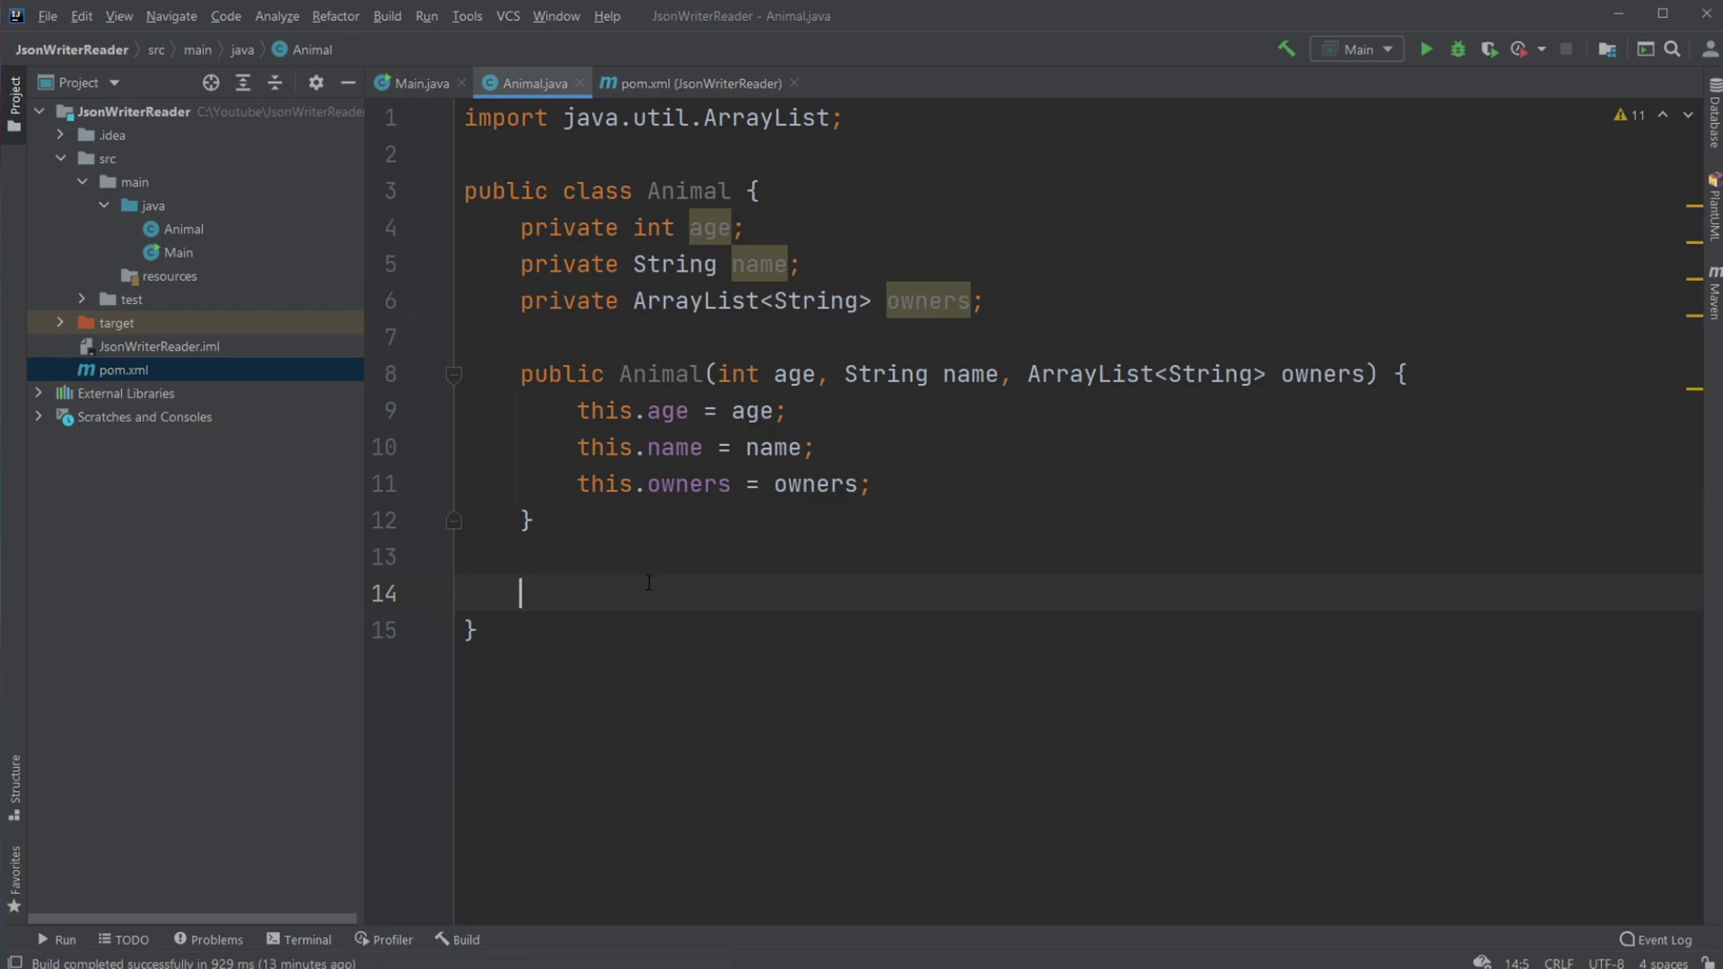
text(public )
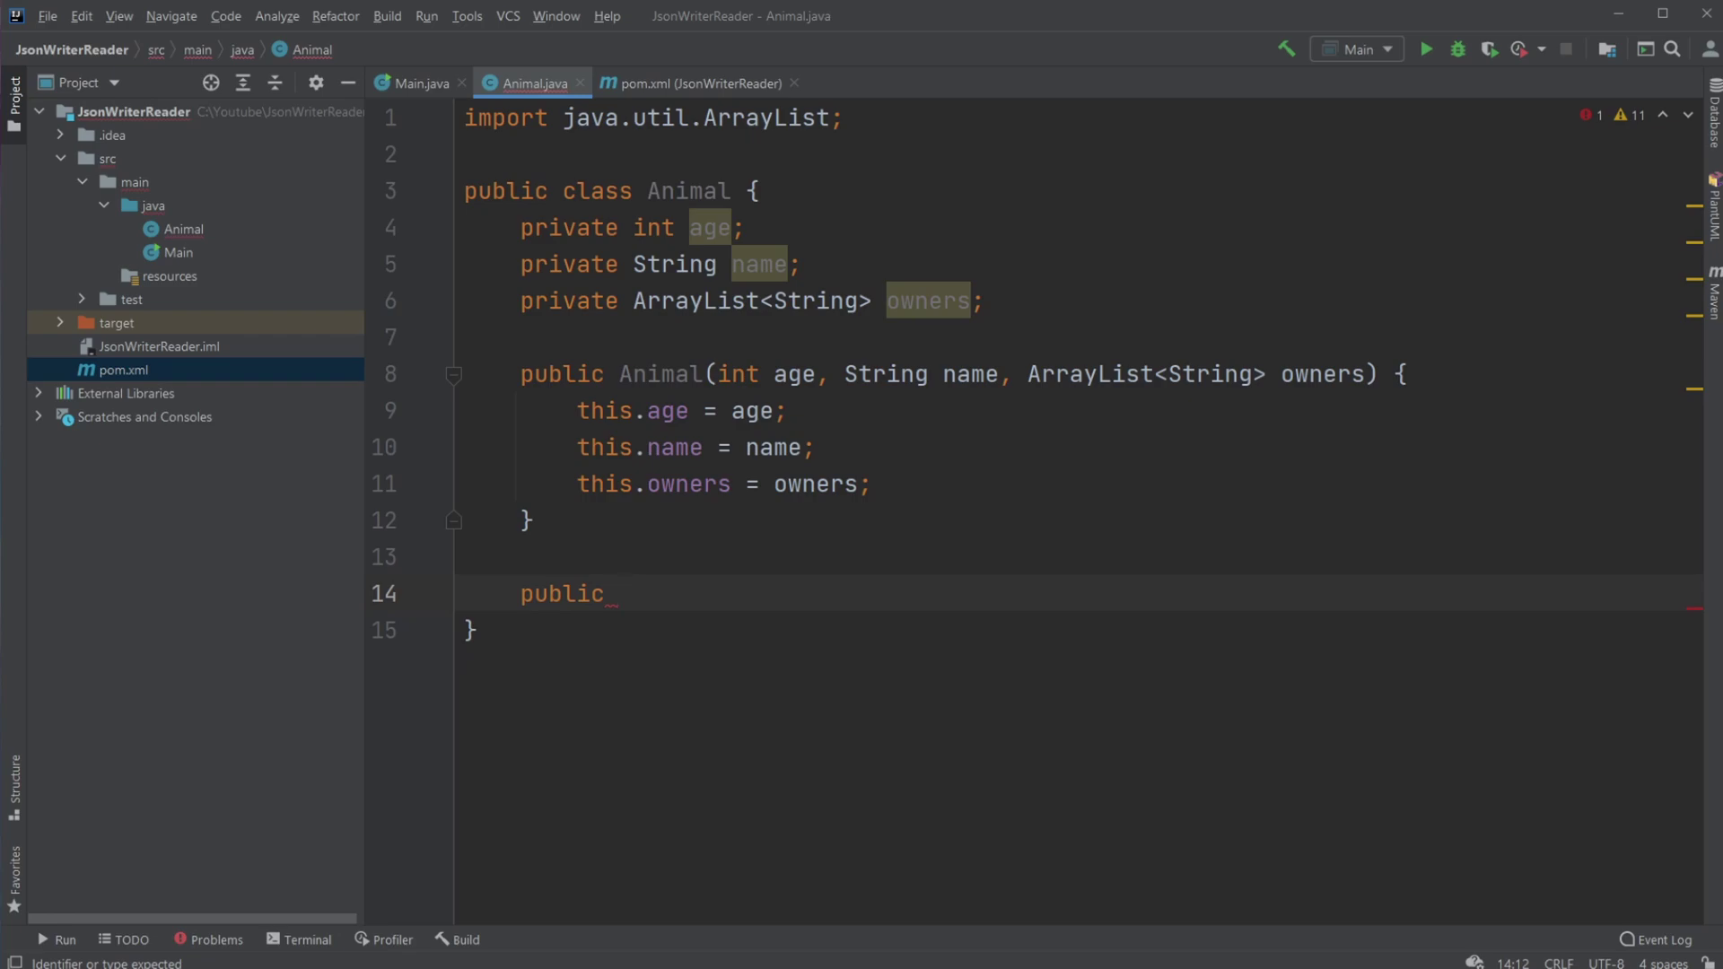
text(Js)
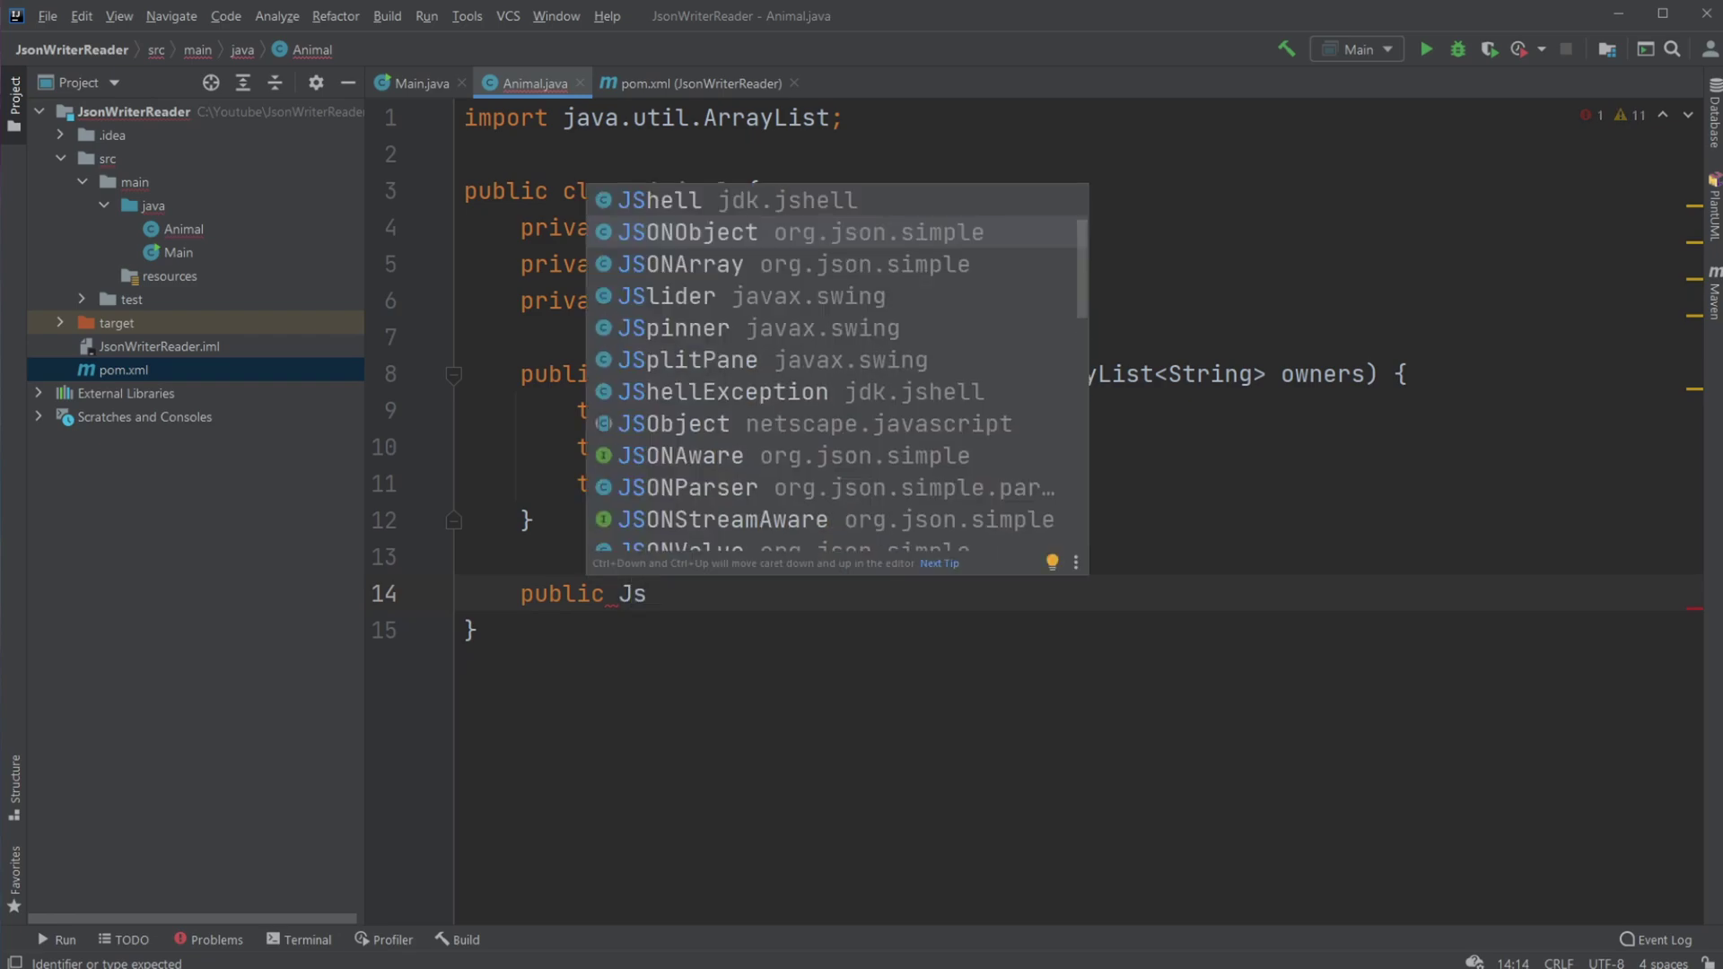
Declare public JSONObject getJson() creating jsonAnimal = new JSONObject(), with JSONObject imported.
key(Return)
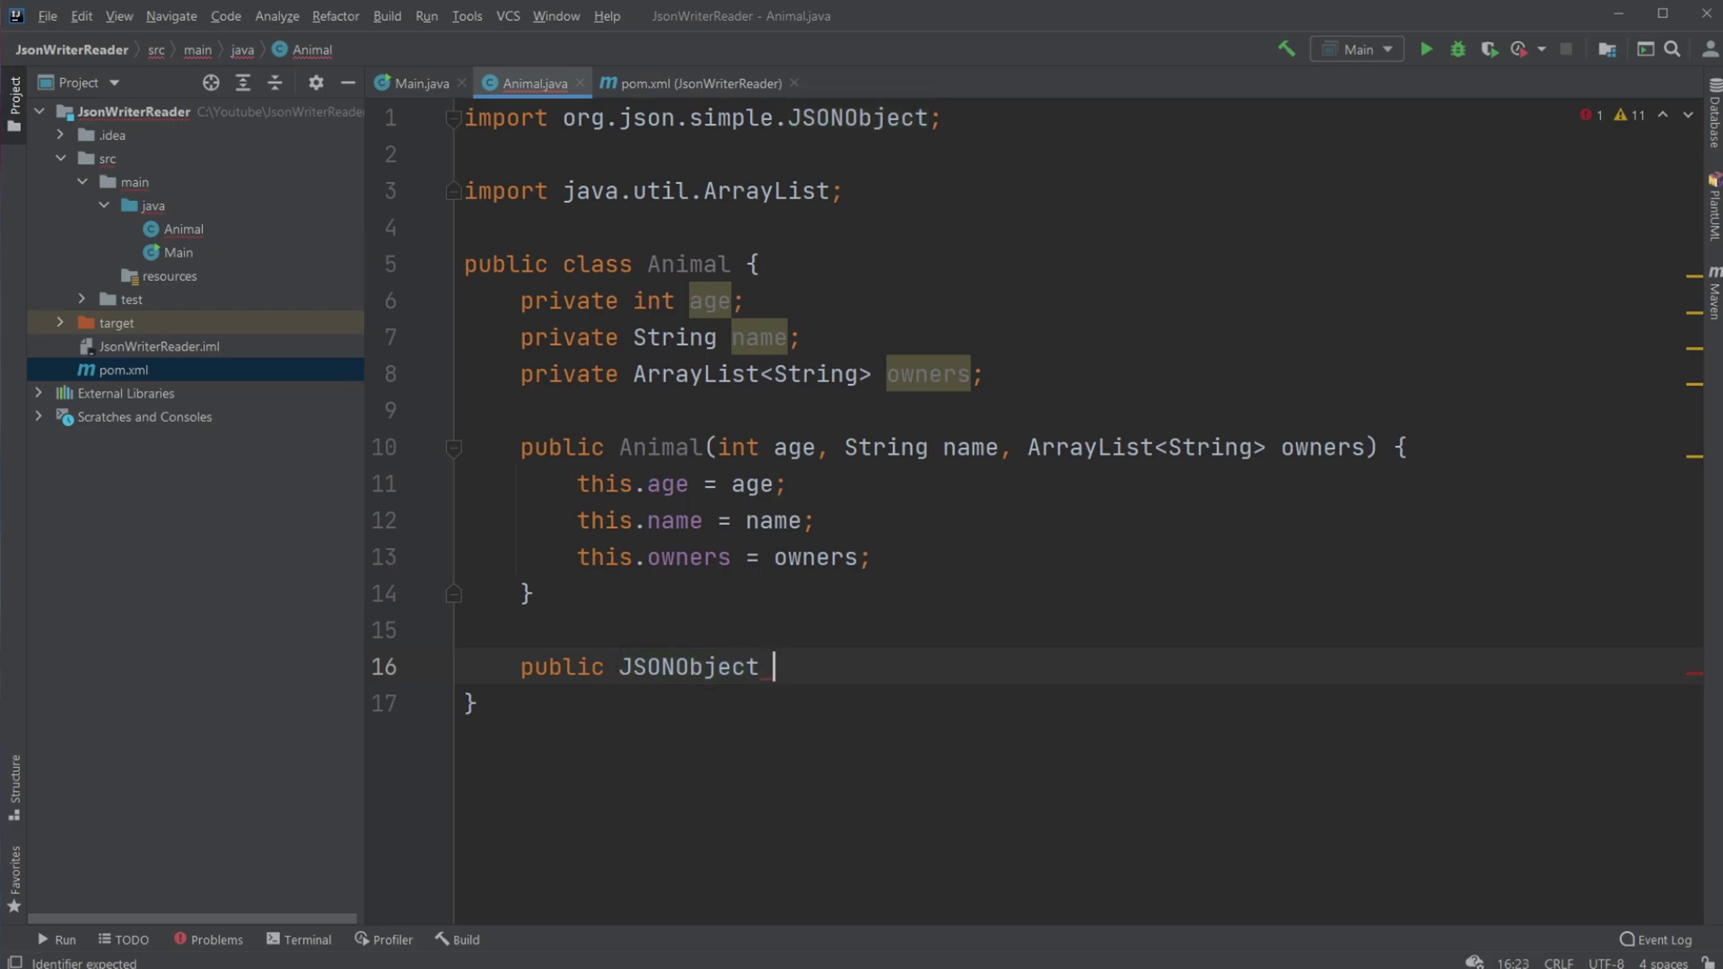
text(getjson)
key(BackSpace)
key(BackSpace)
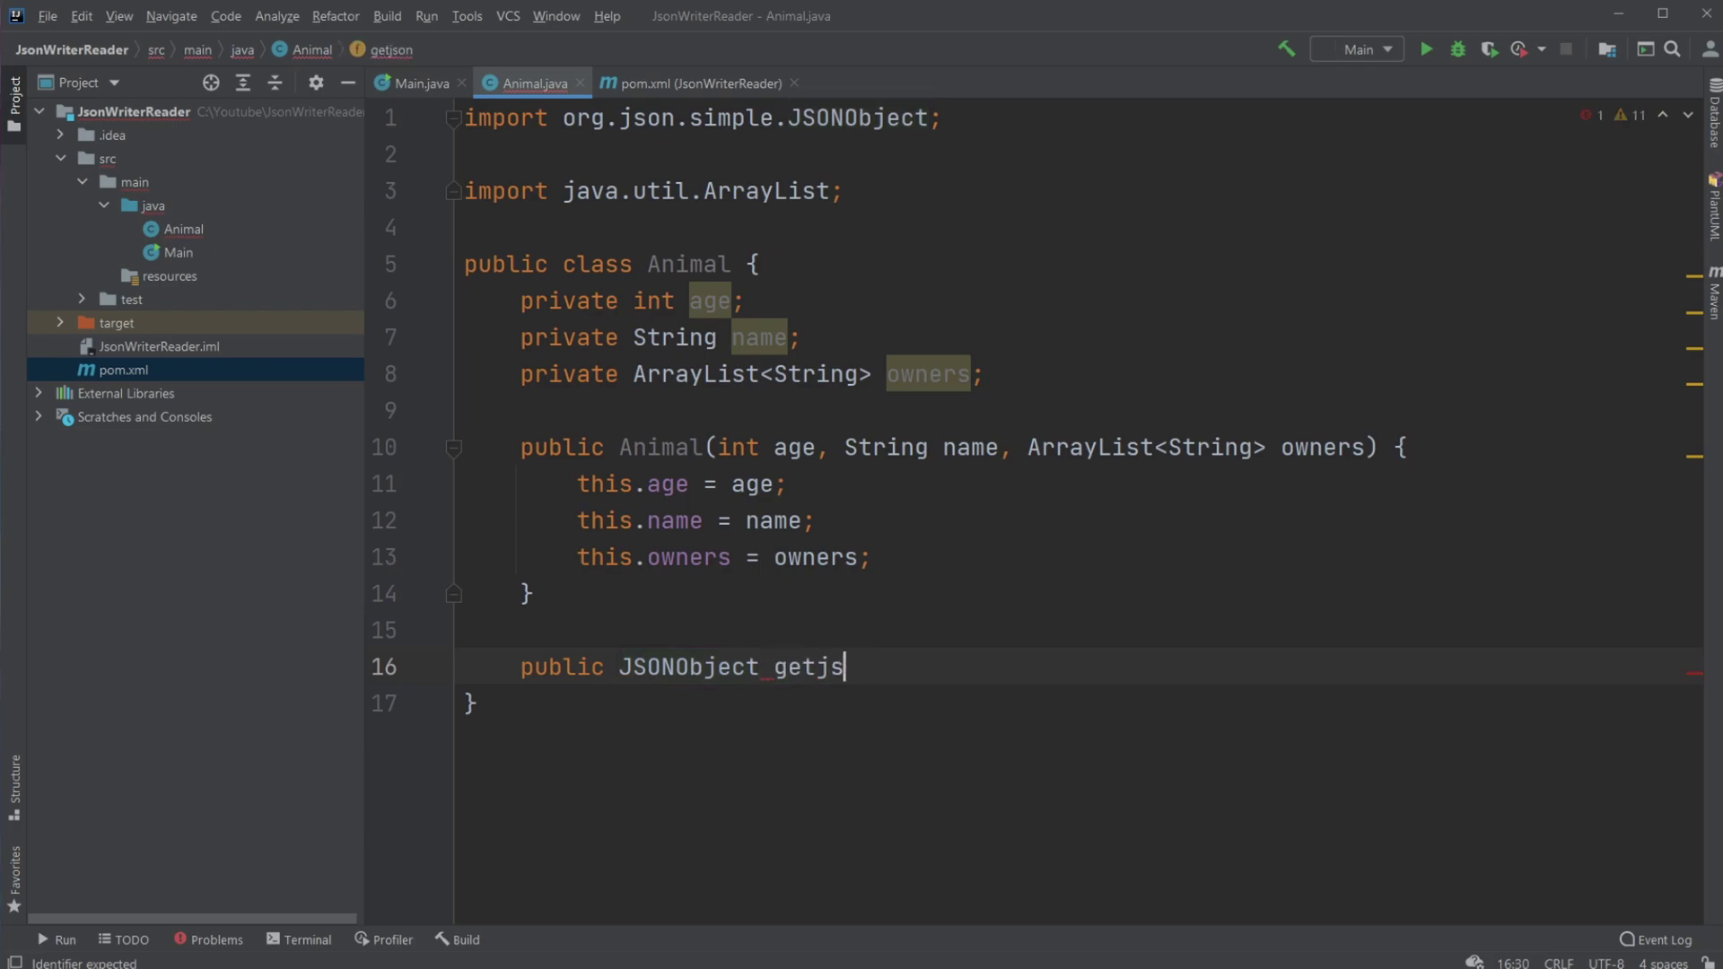
key(BackSpace)
key(BackSpace)
text(Json())
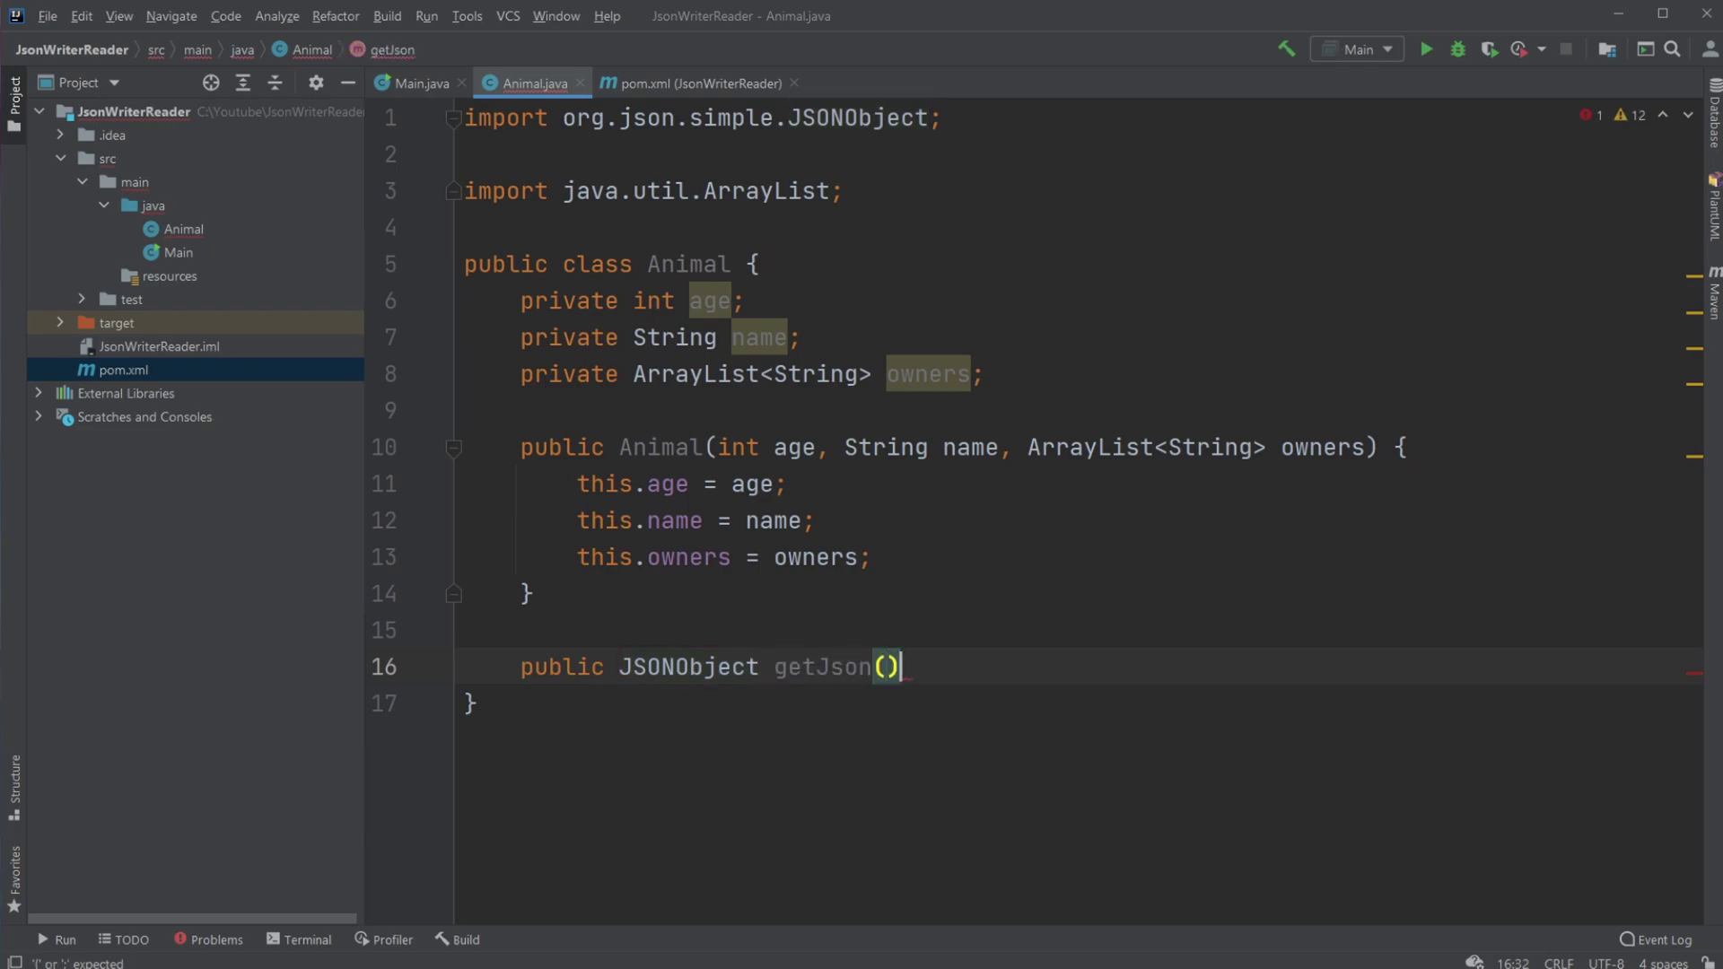
text({)
key(Return)
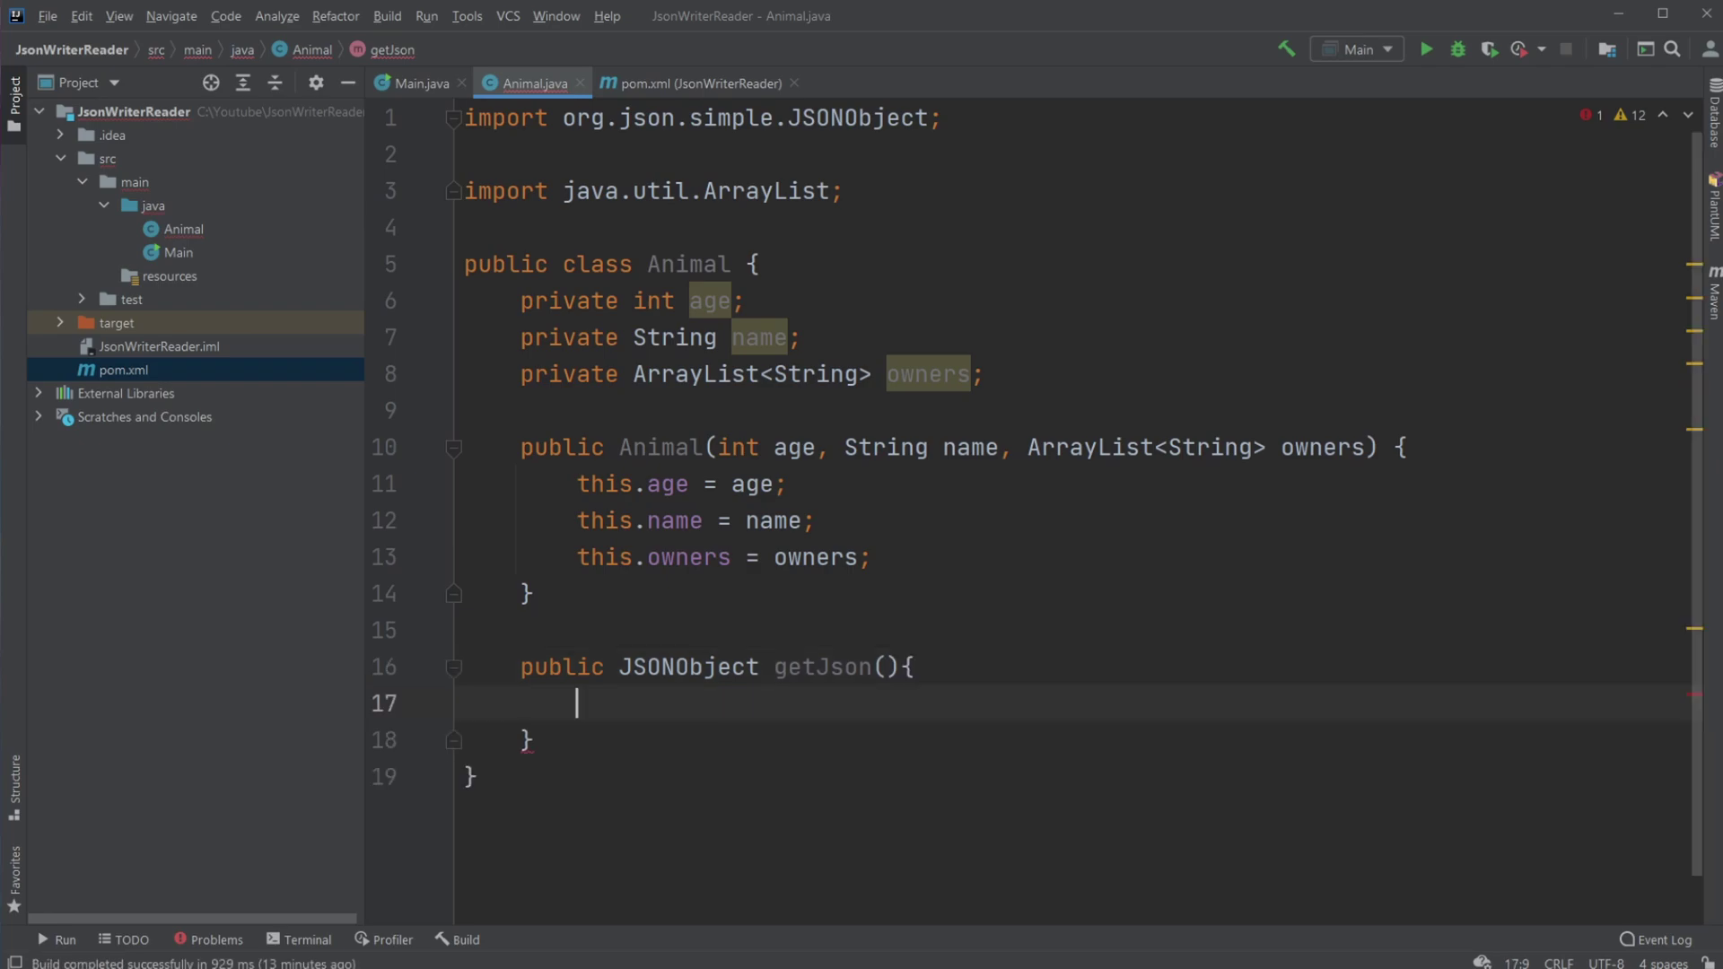
key(Return)
key(Up)
text(O)
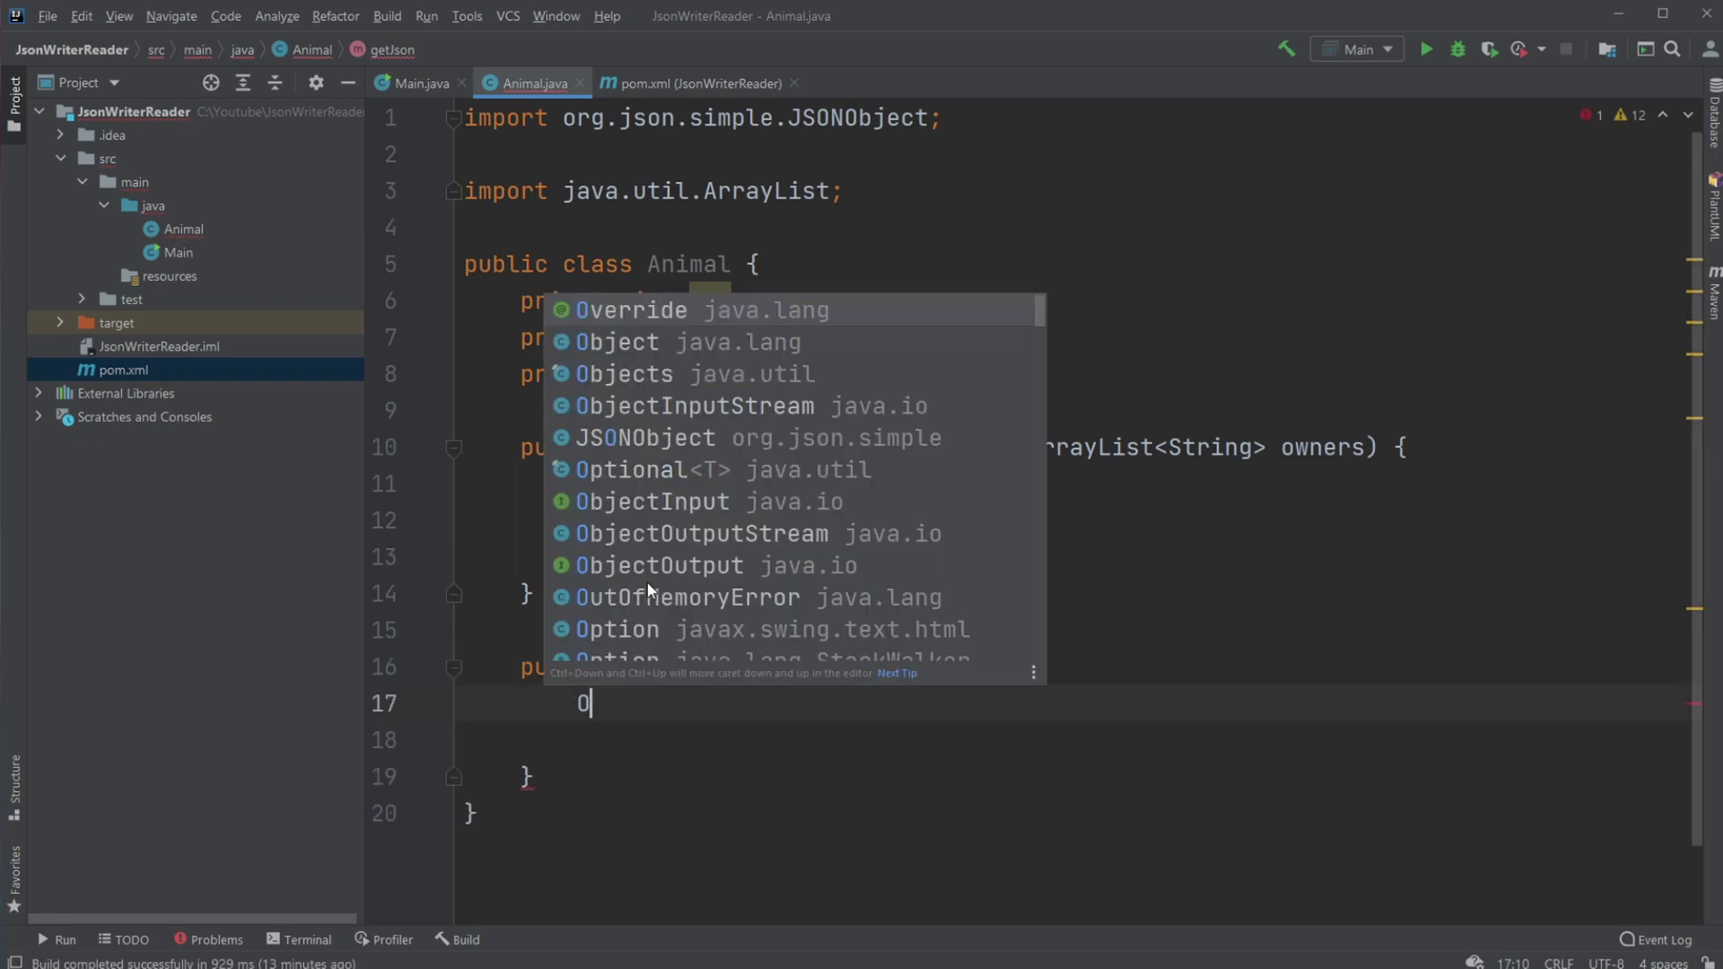
key(BackSpace)
text(Json)
key(Escape)
key(Return)
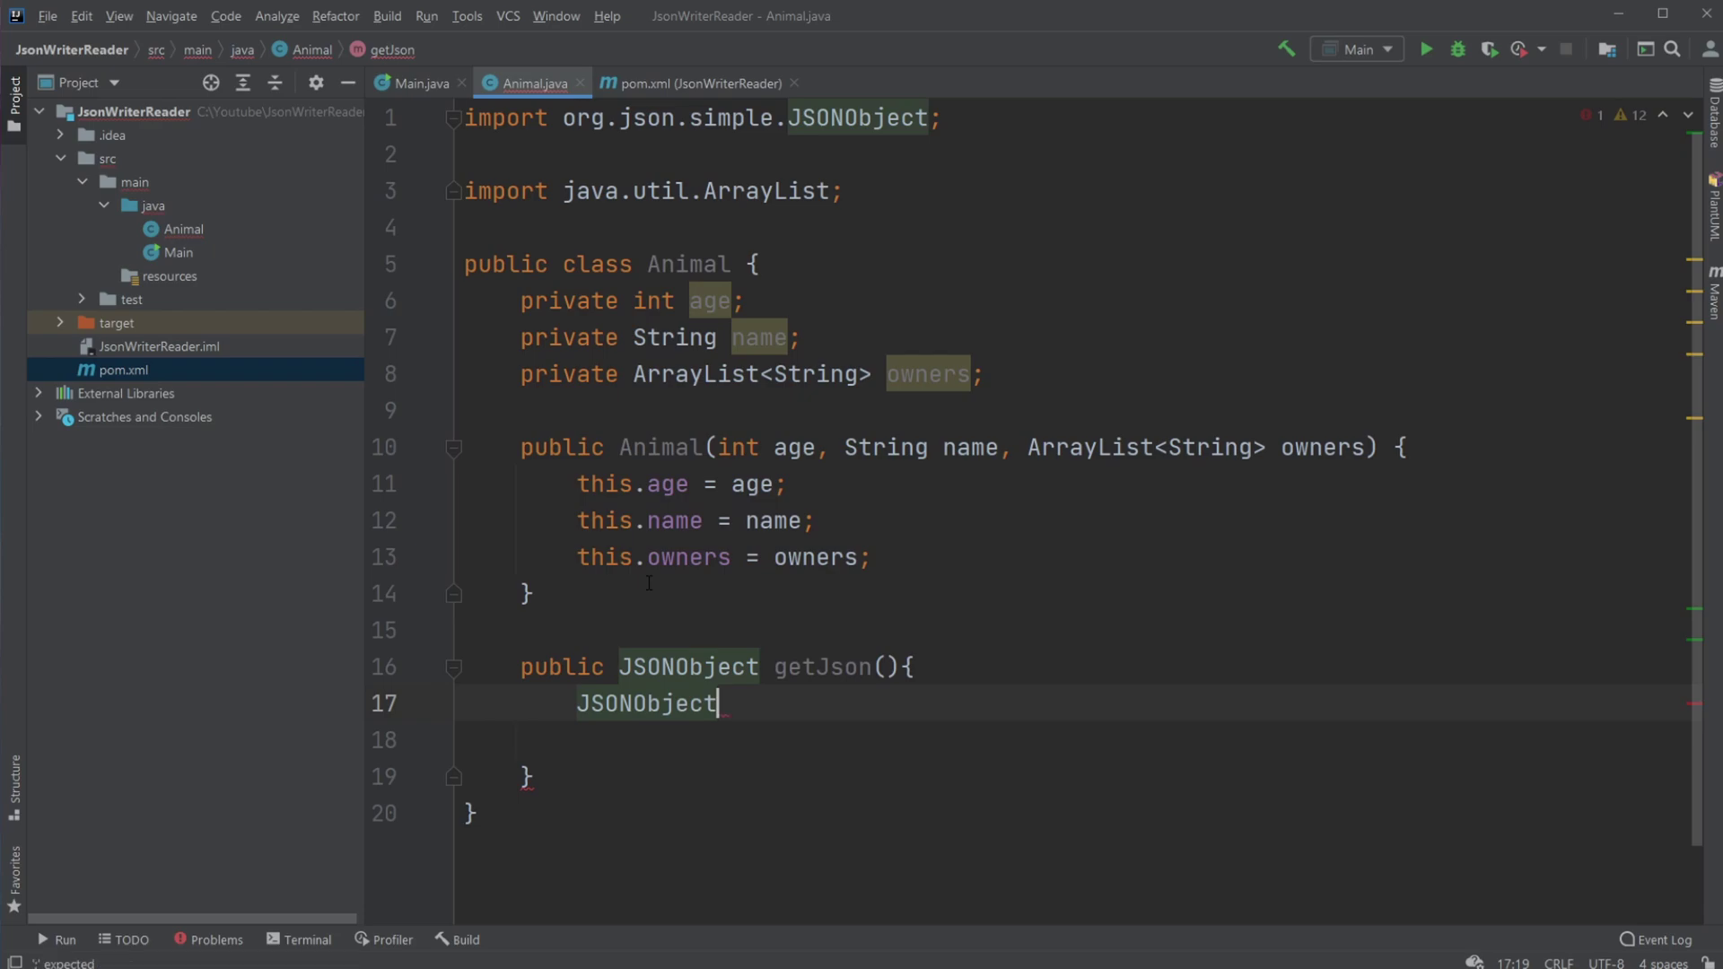
text(j)
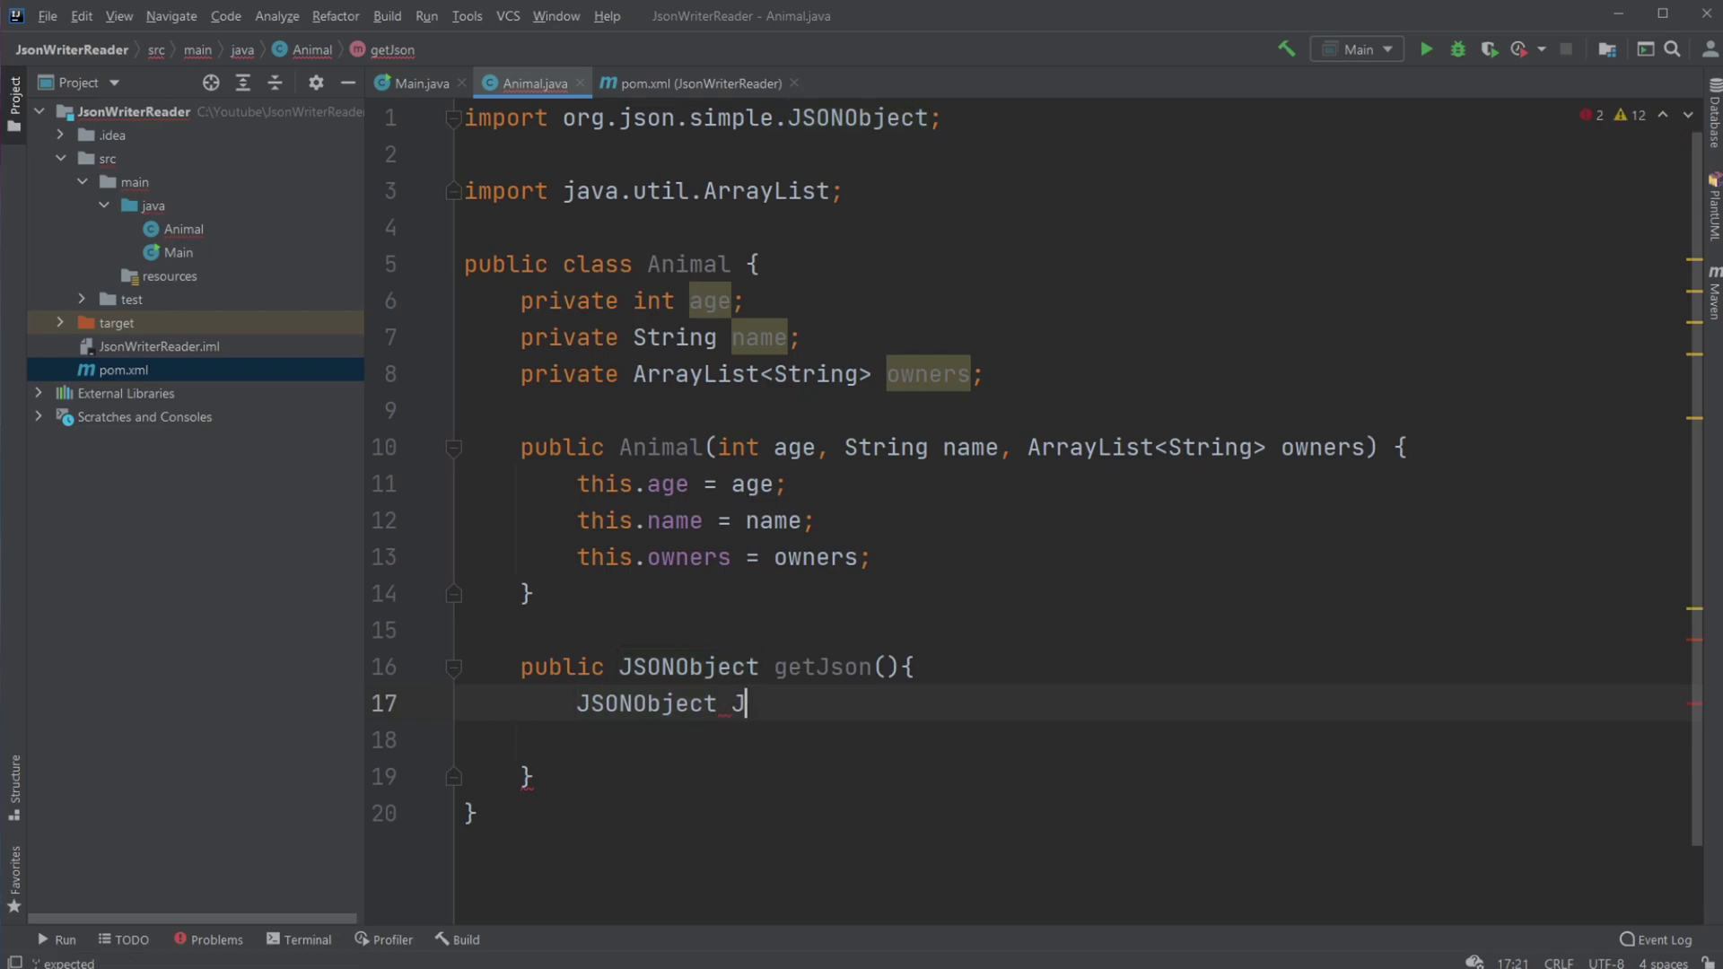
text(sonAnima)
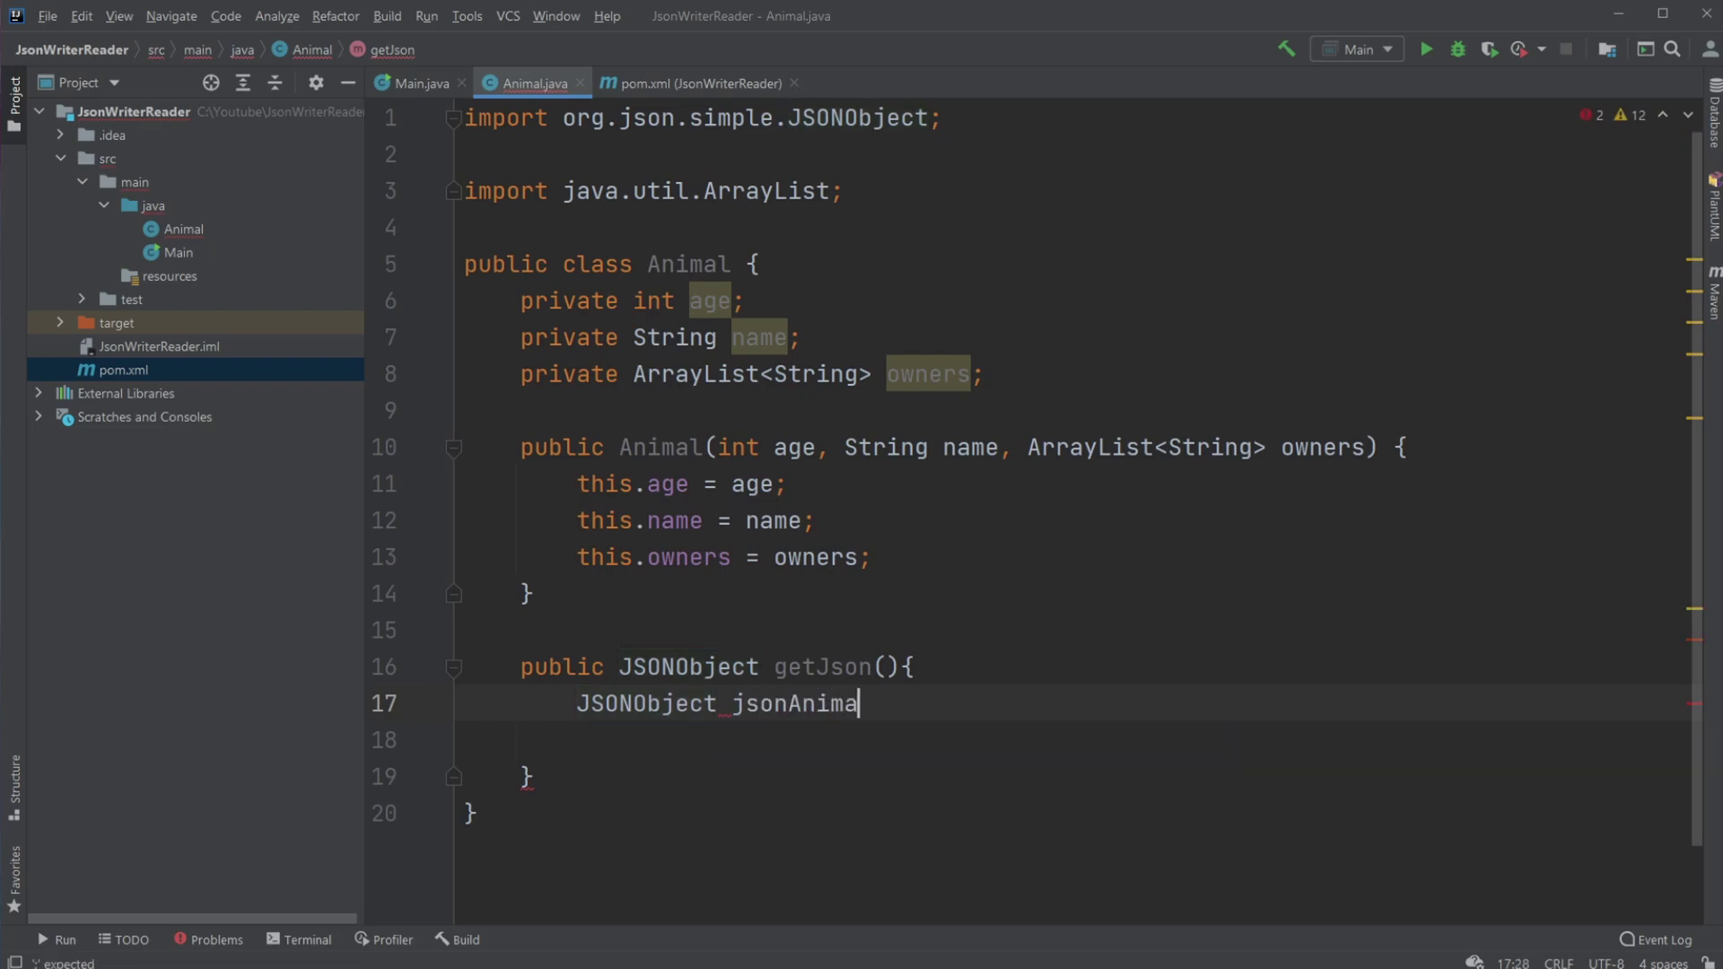
text(l = new)
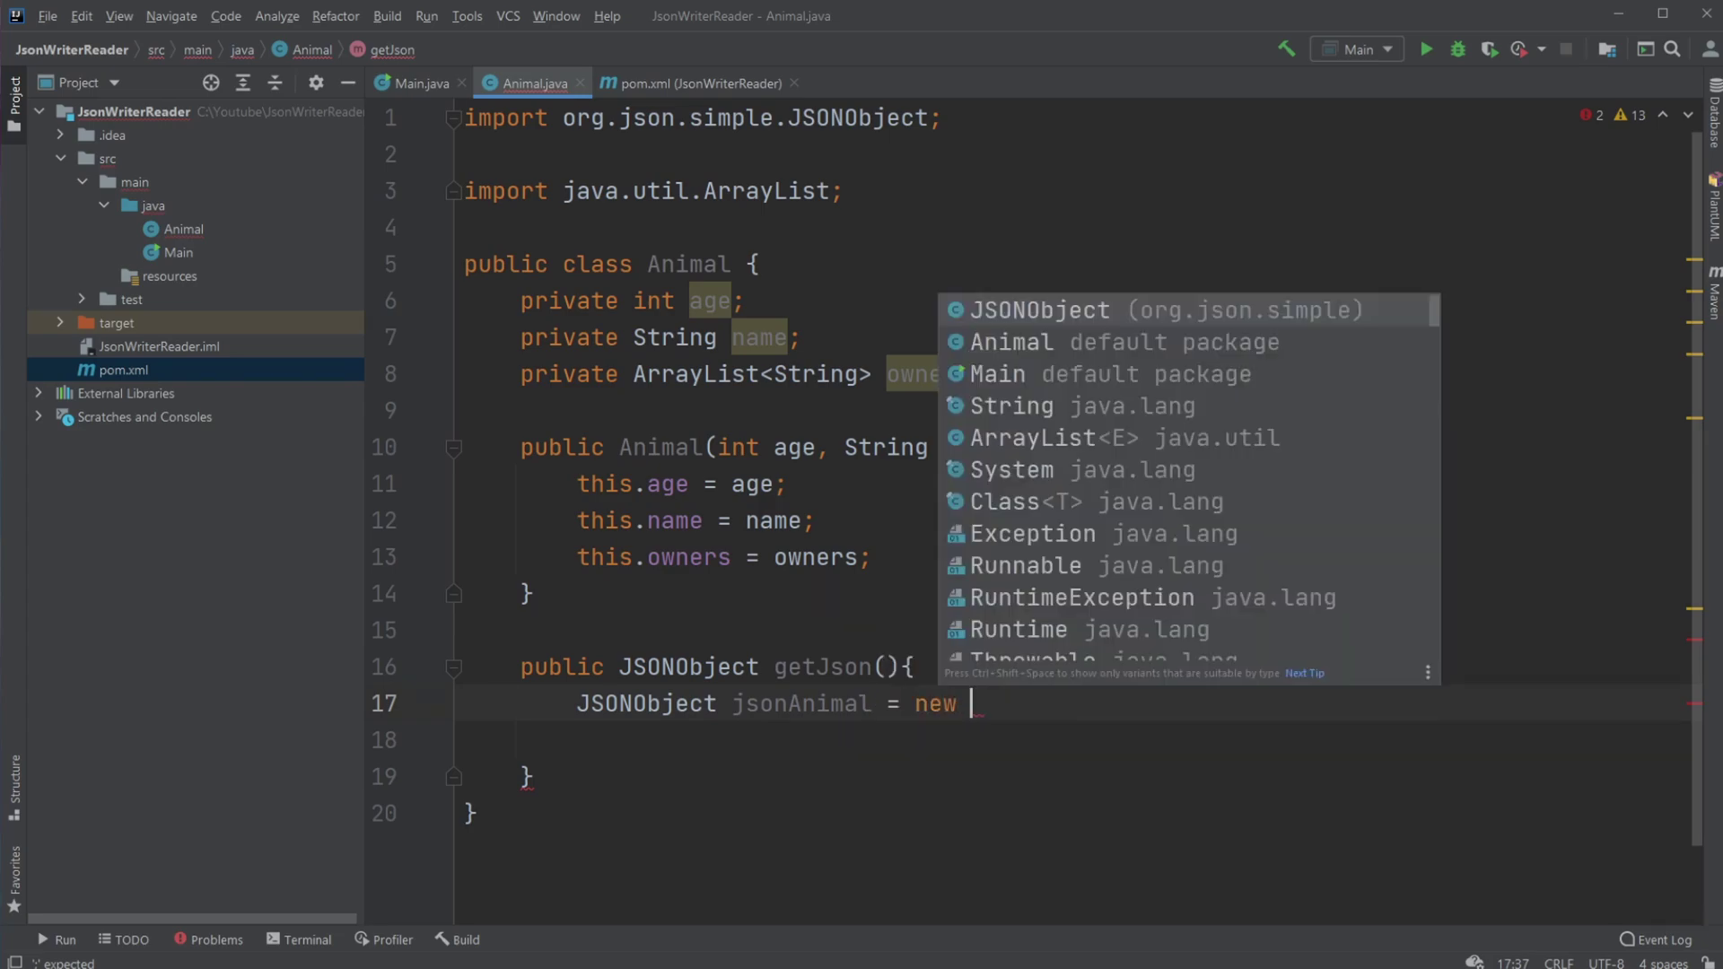
key(Return)
text(;)
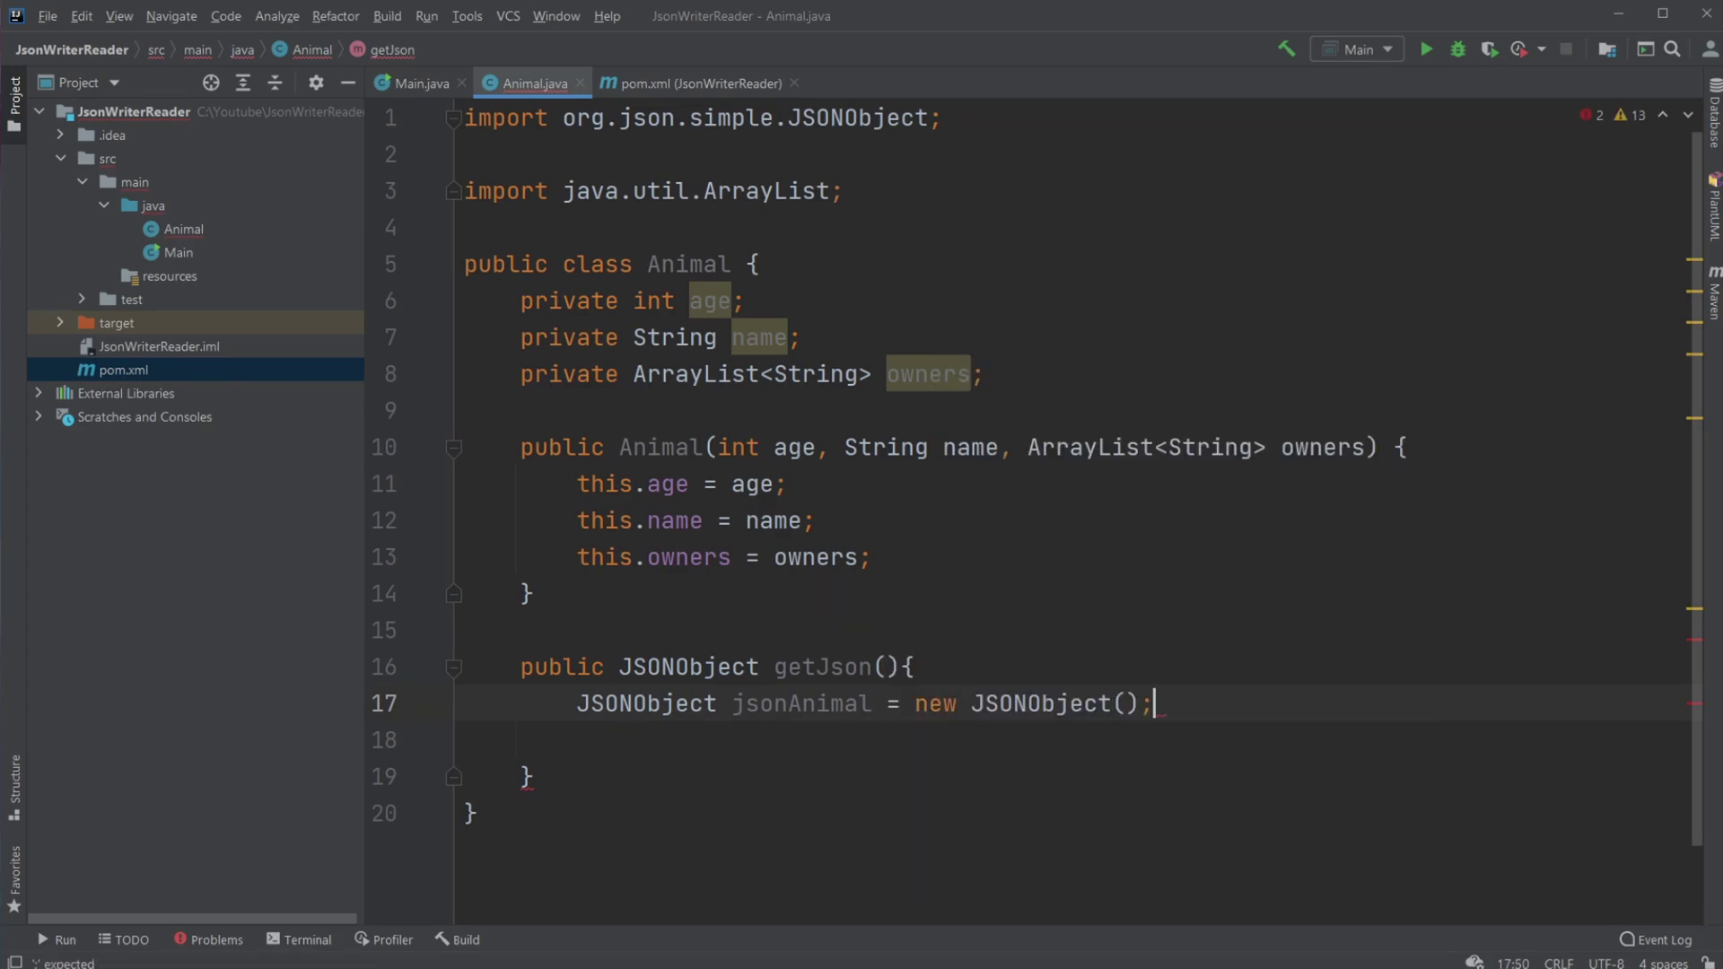
Add a jsonAnimal.put statement storing the Age below the declaration.
key(Return)
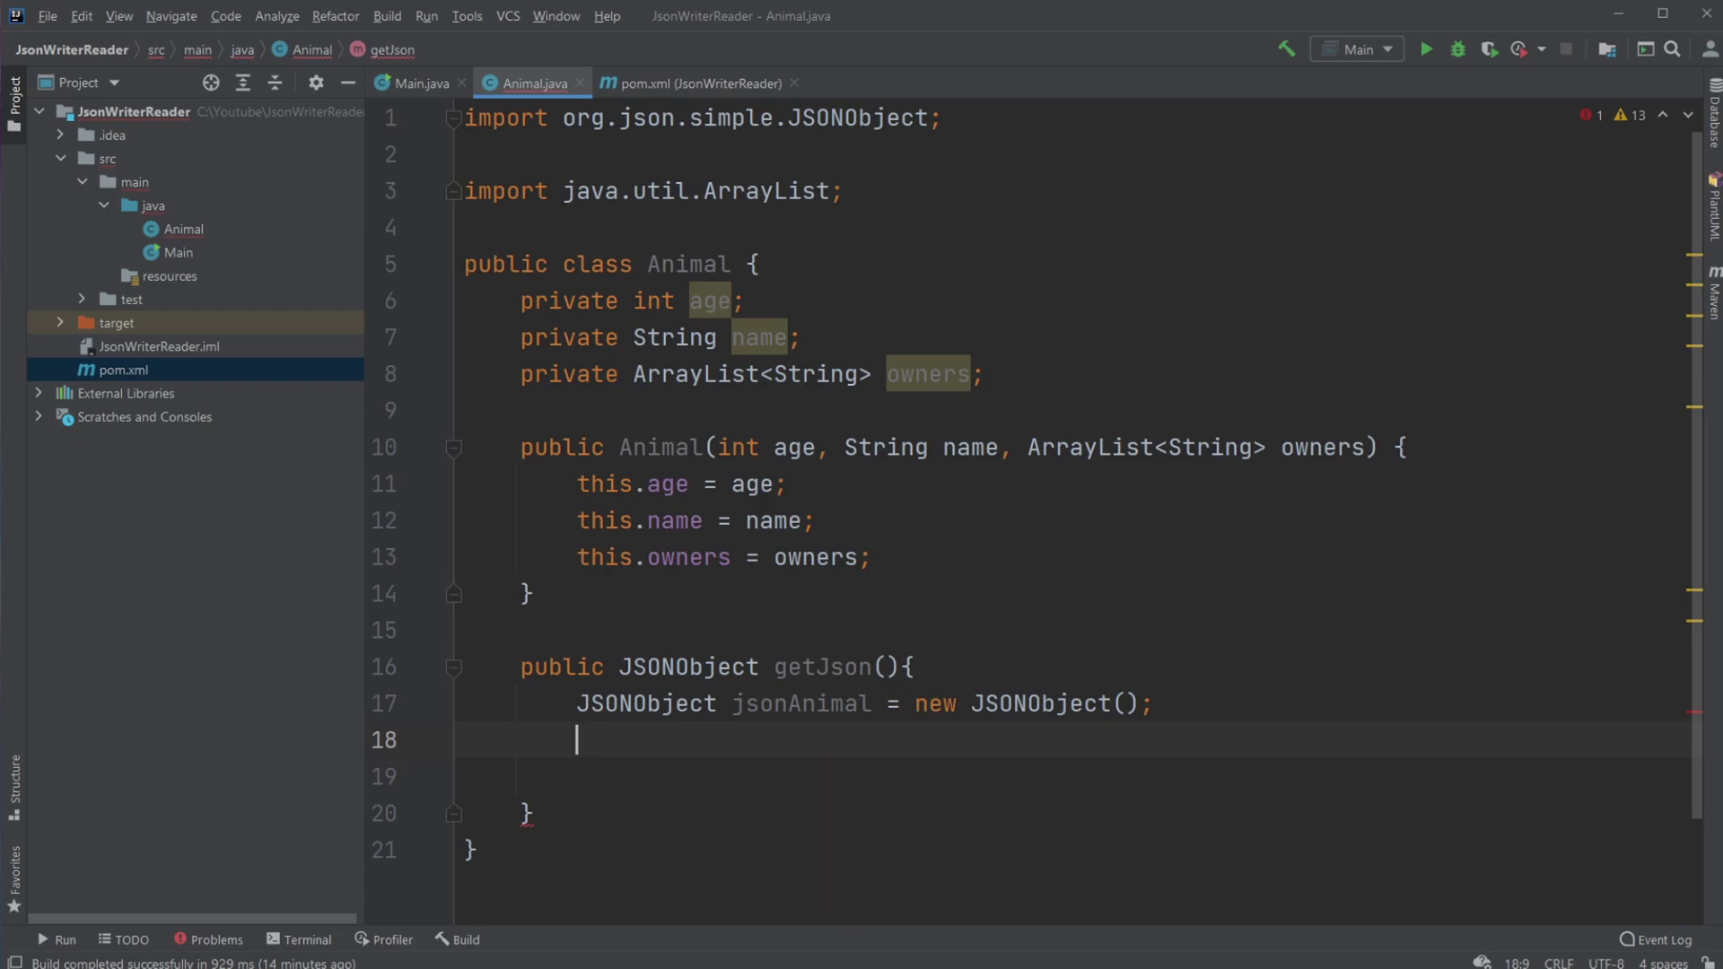
text(j)
key(Return)
text(.p)
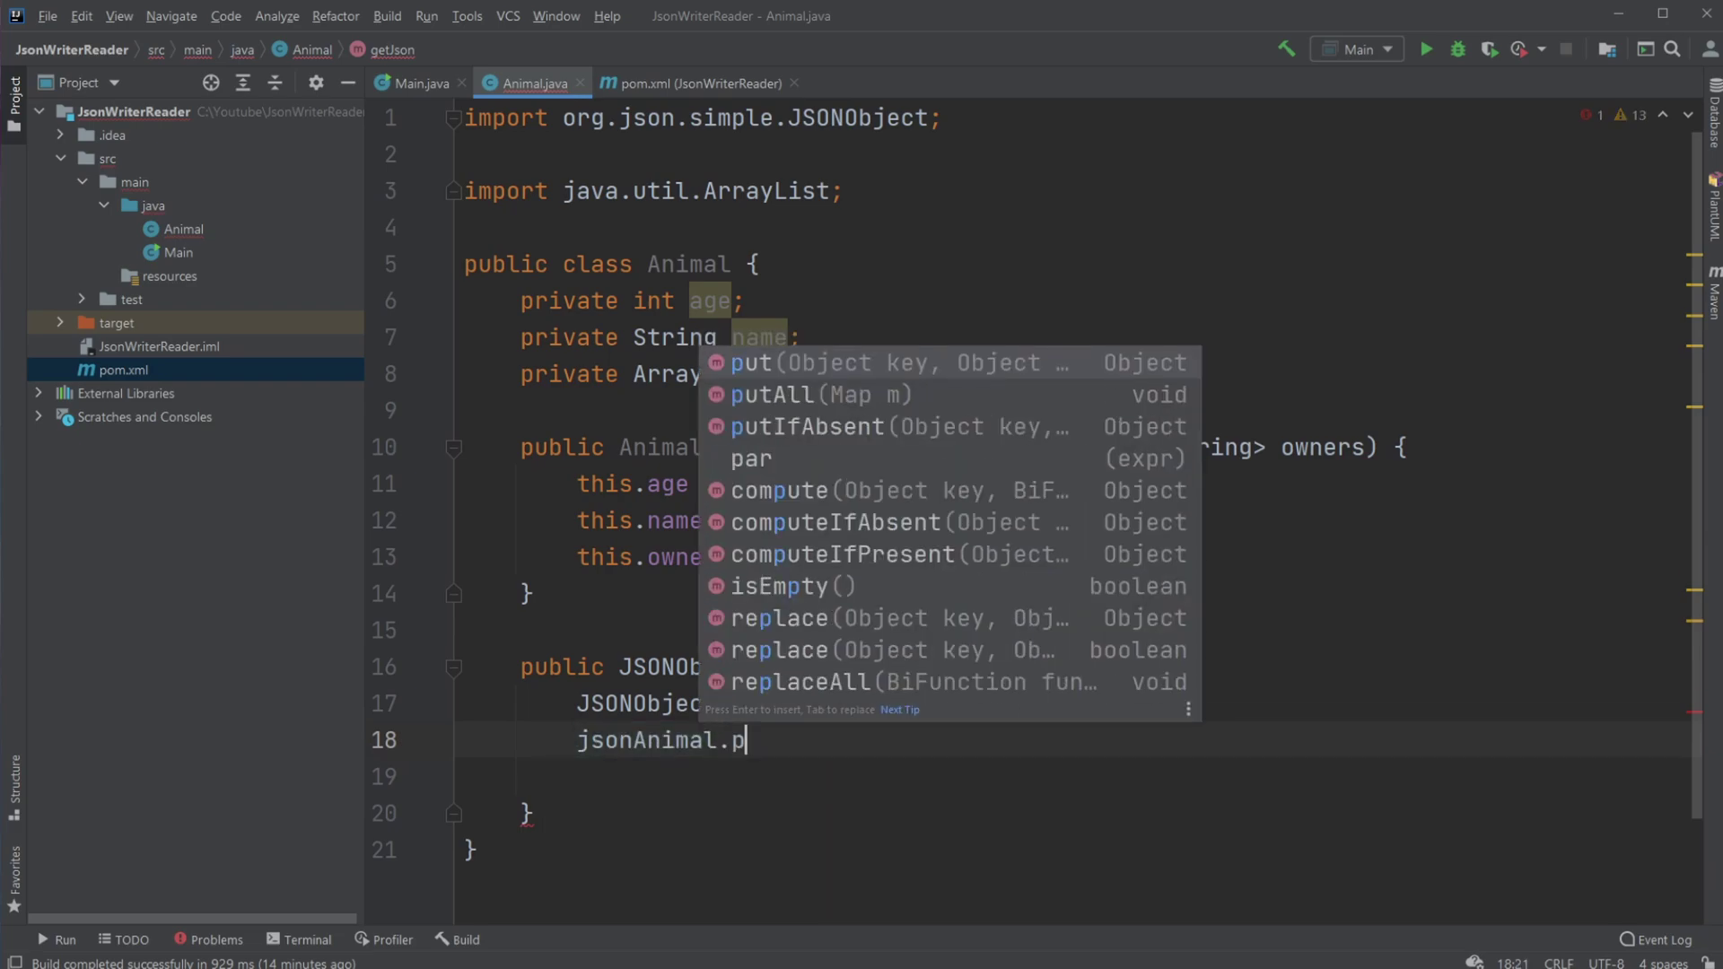
key(Return)
text("A)
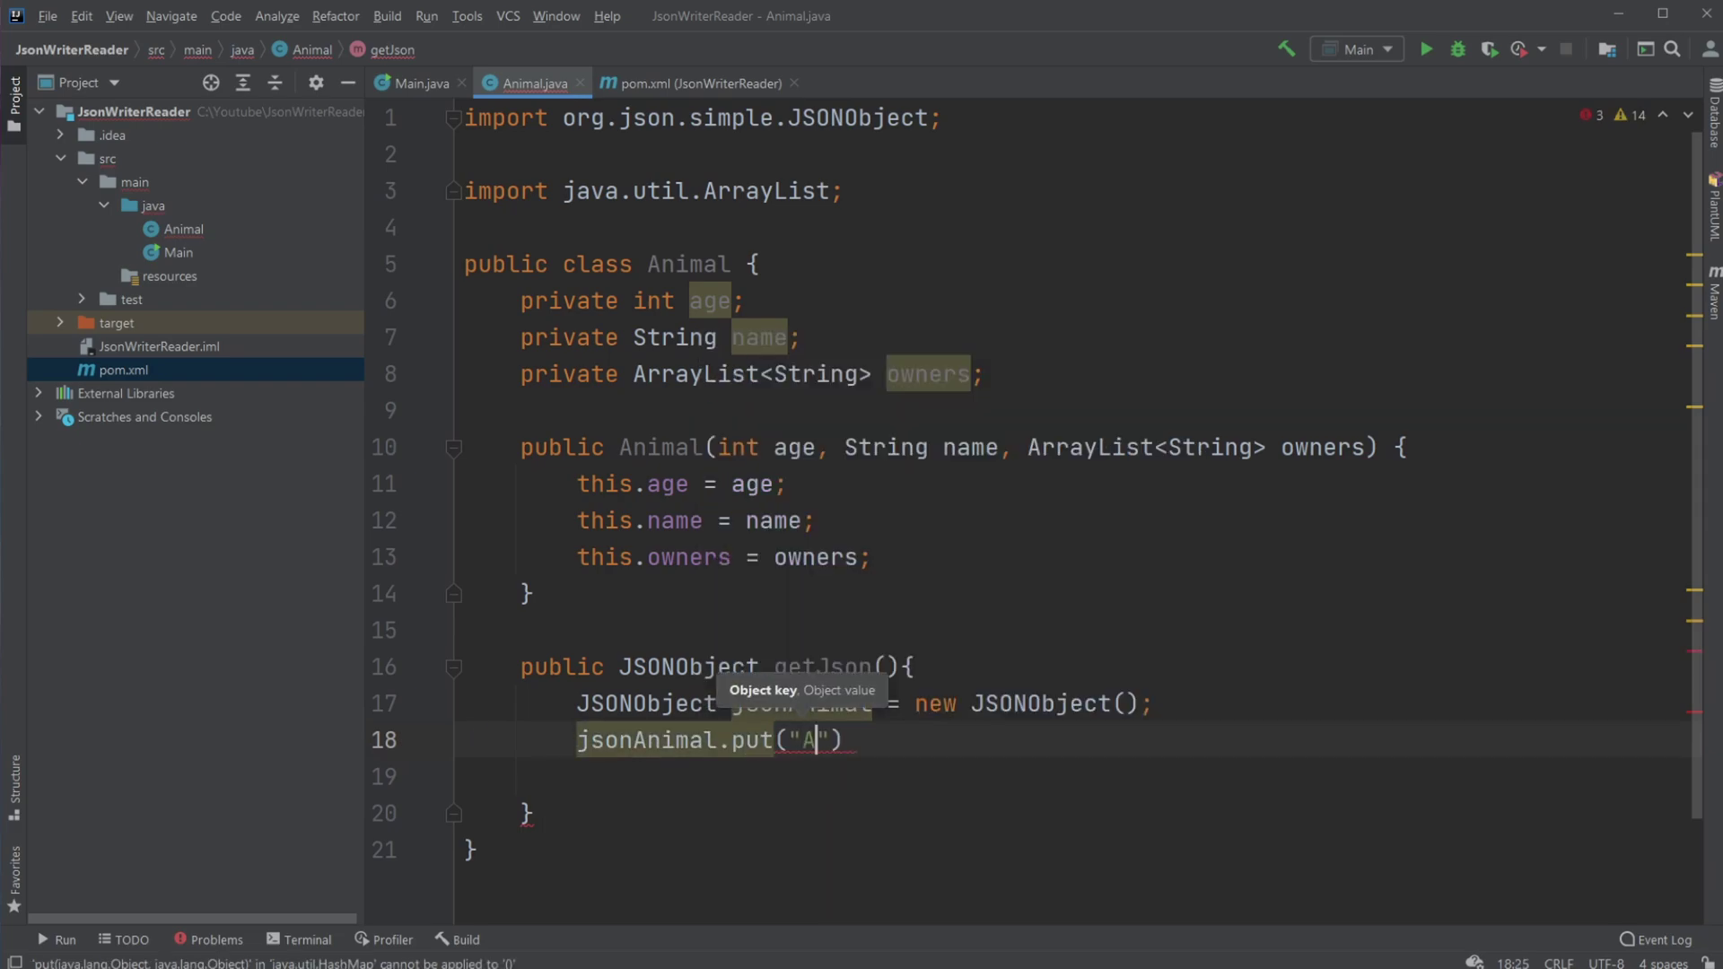
text(ge",)
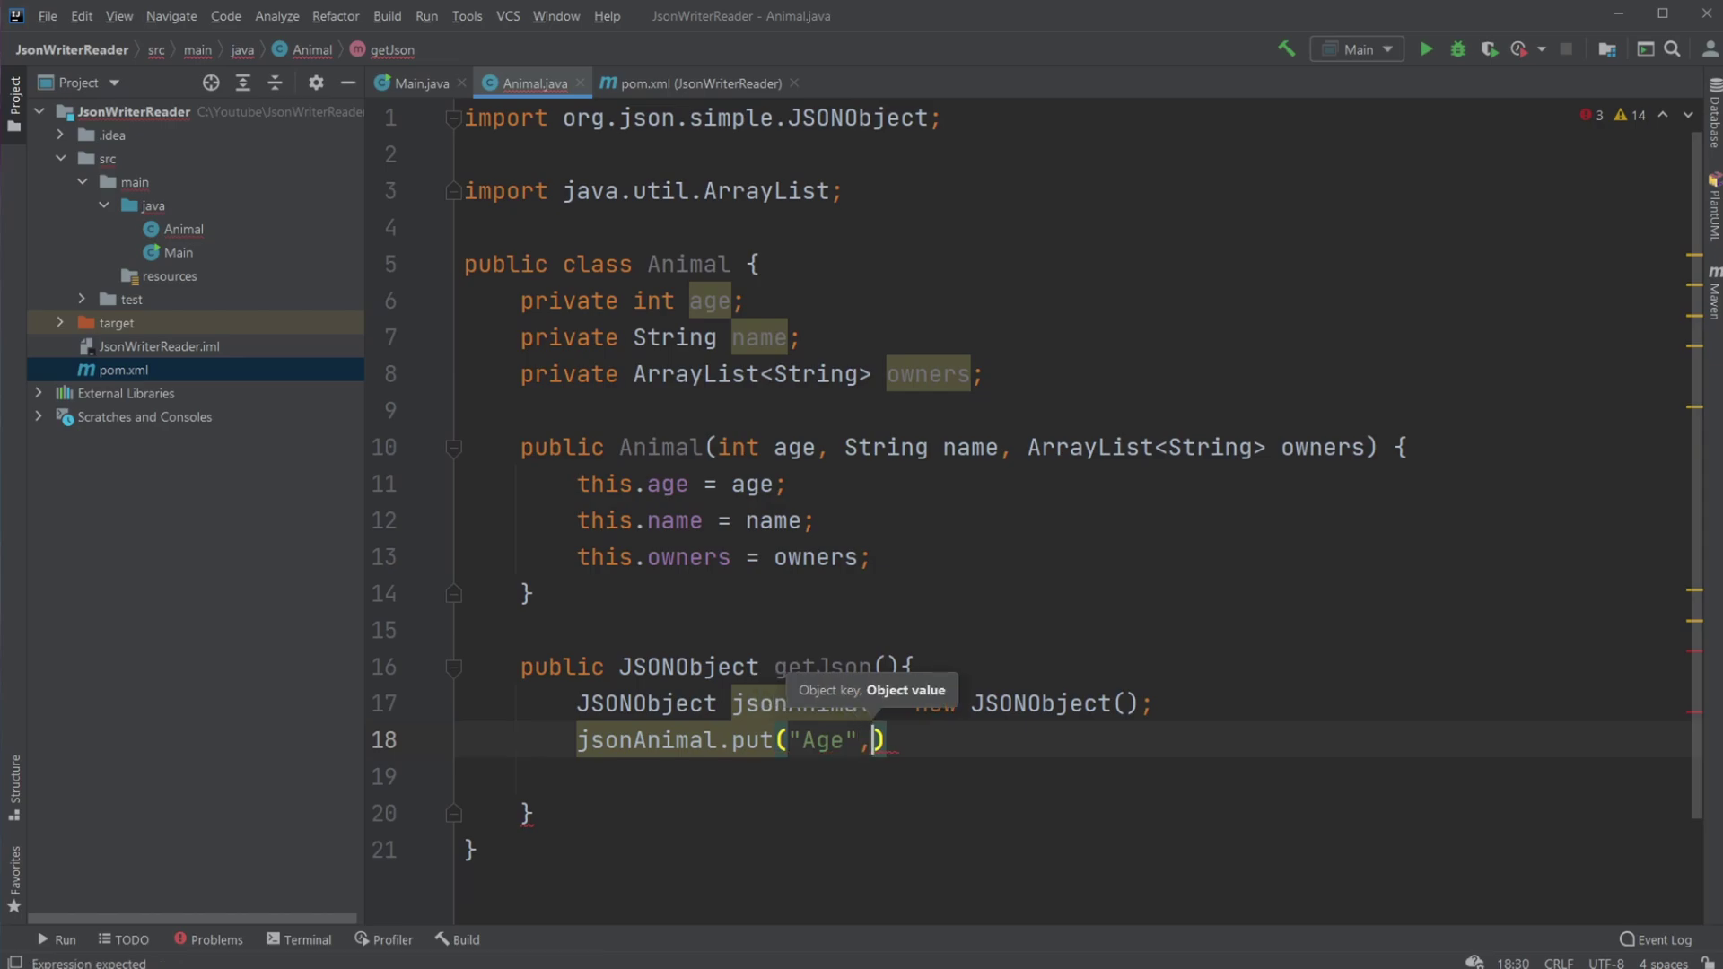
text(age))
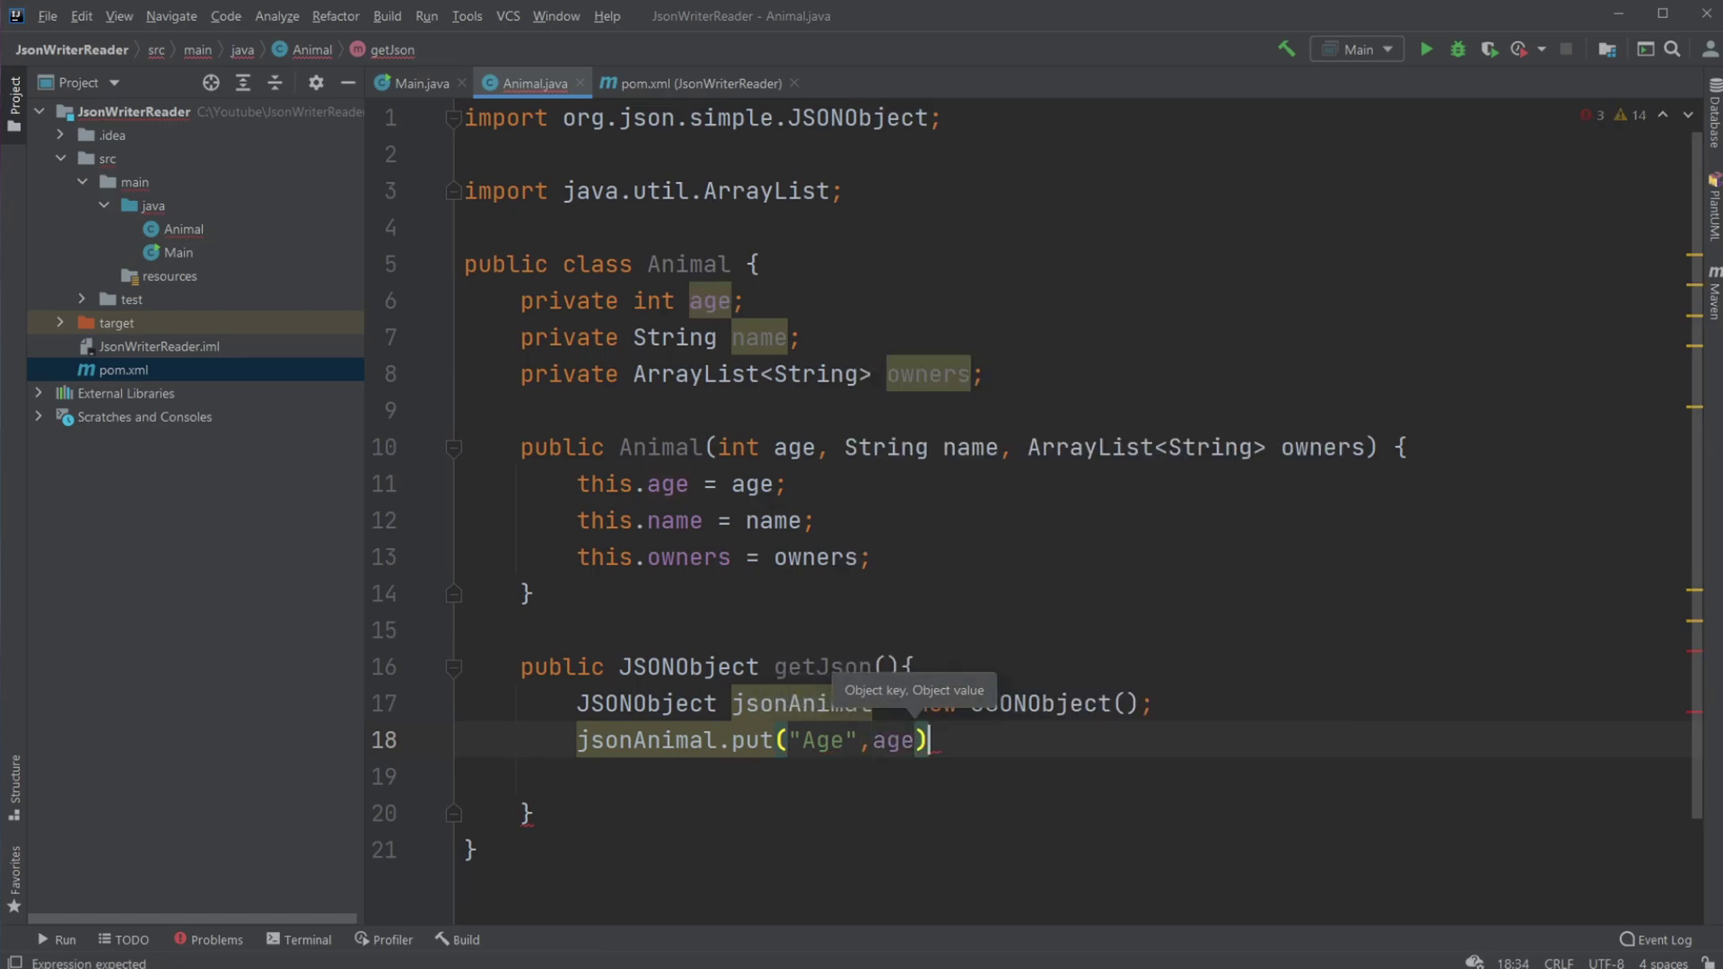
text(;)
key(Return)
key(Left)
key(Left)
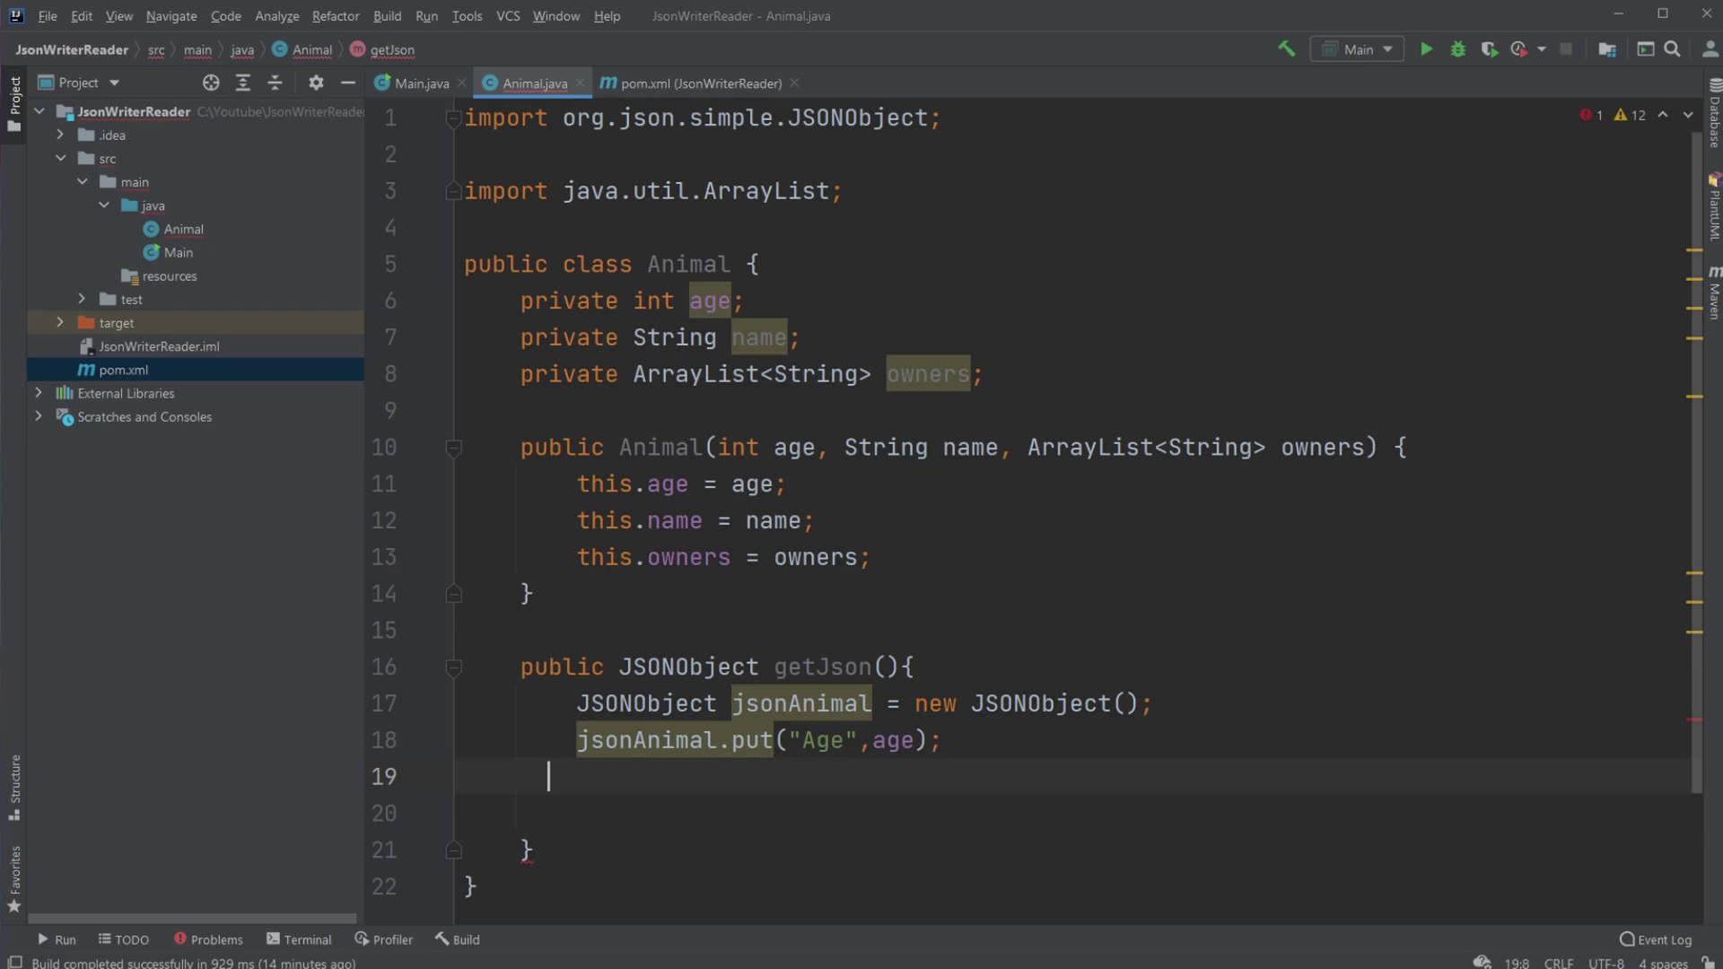
key(Left)
Tidy the spacing on the Age line and add jsonAnimal.put("Name", name).
click(866, 749)
key(Down)
text(j)
key(Return)
text(.)
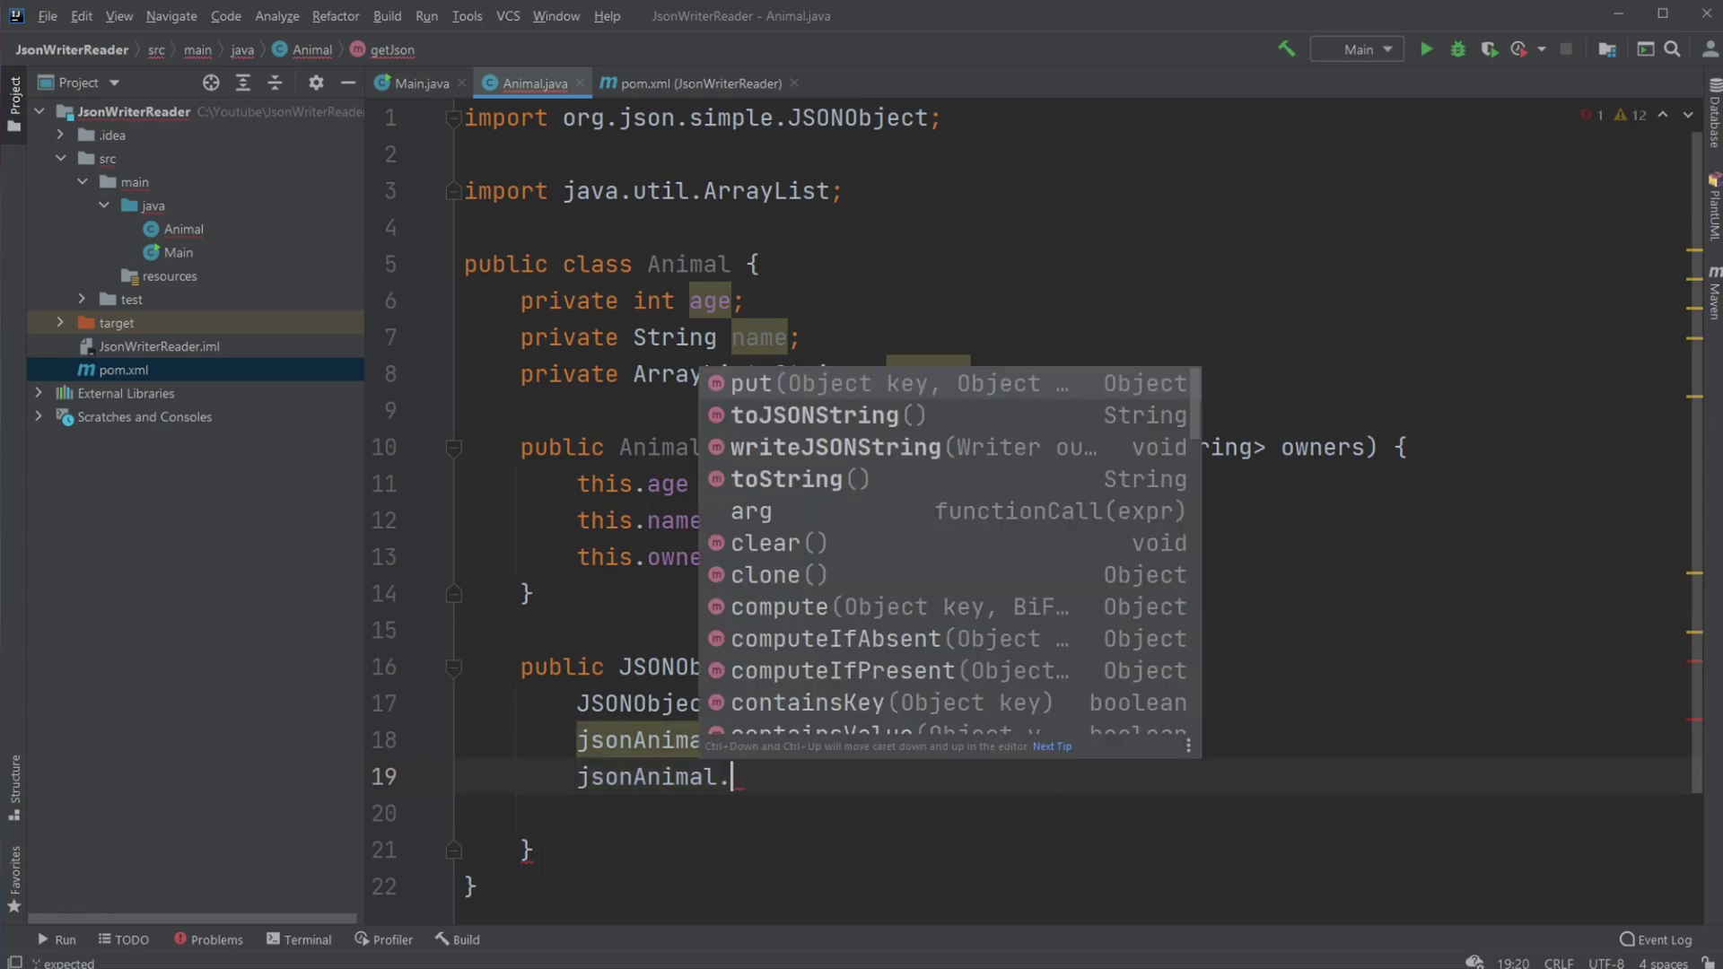
text(pu)
key(Return)
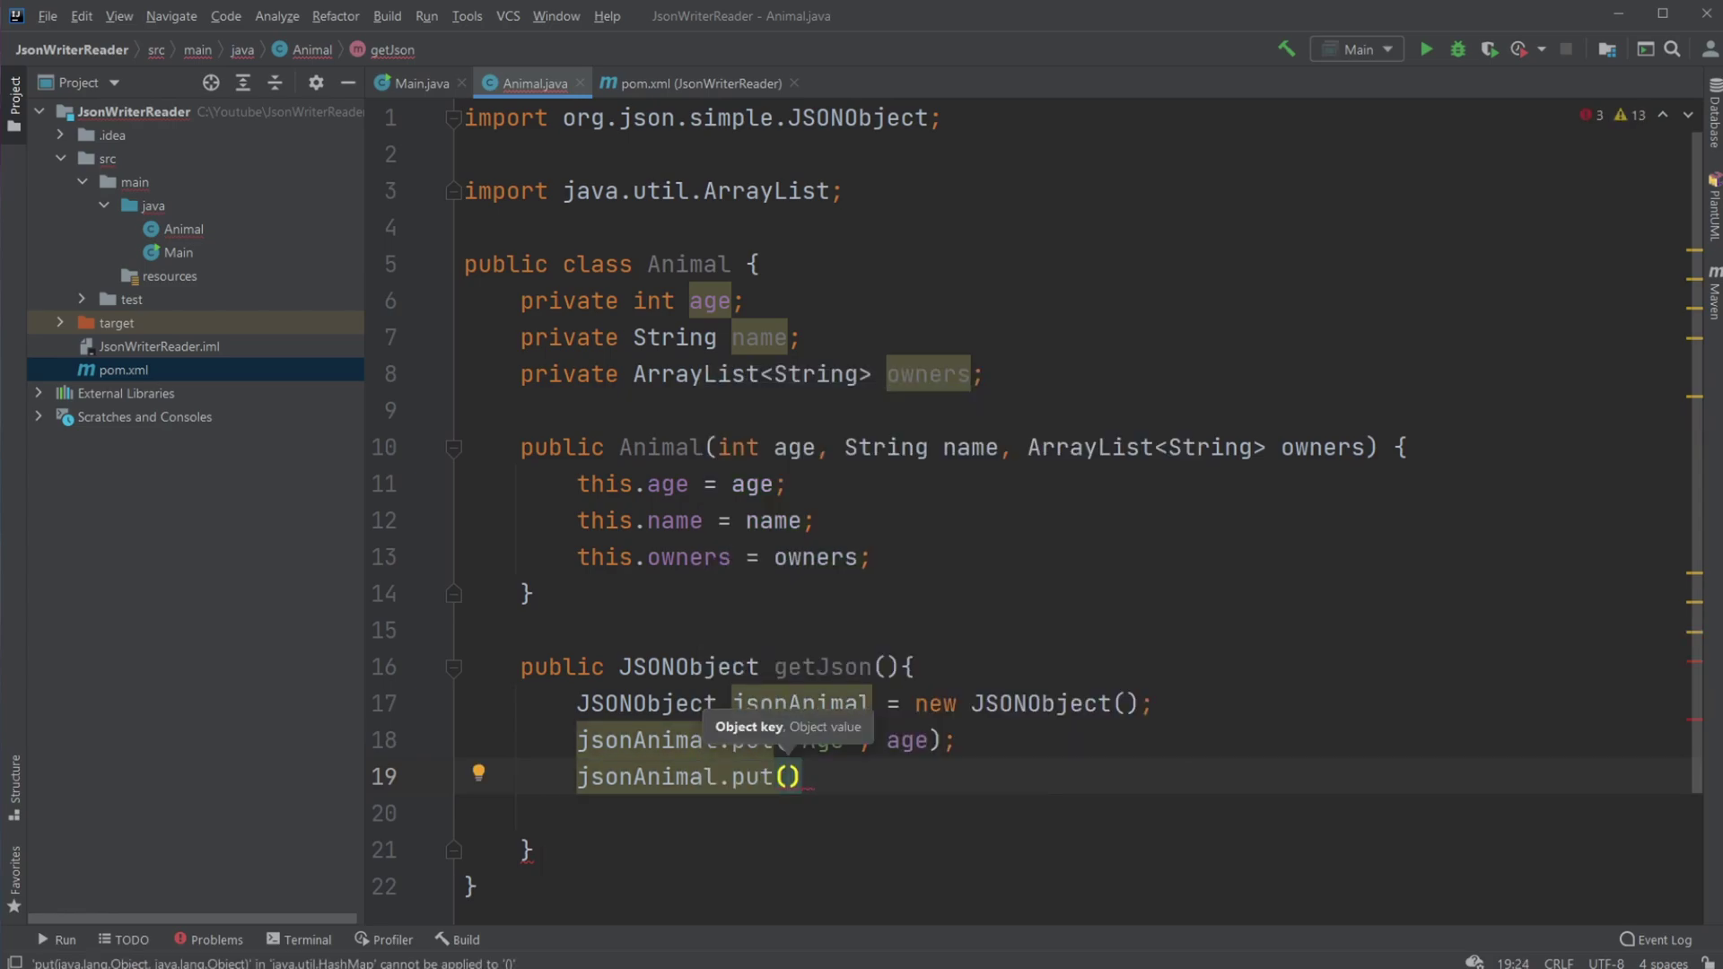
text("Name")
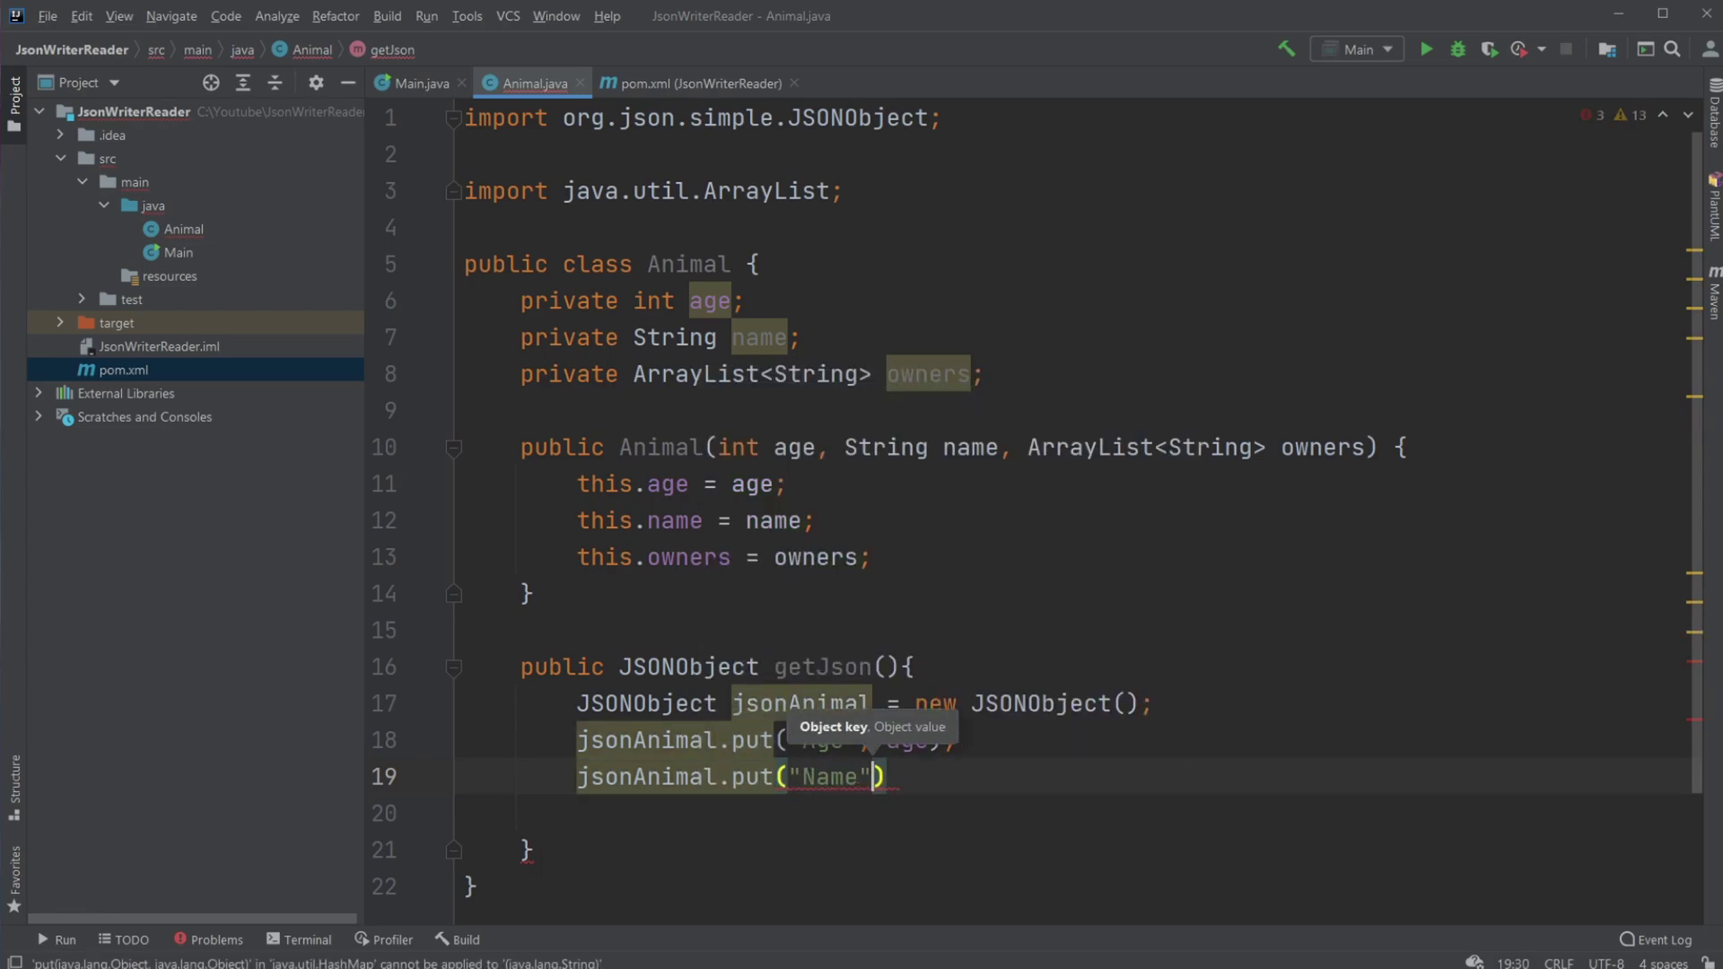
text(, name)
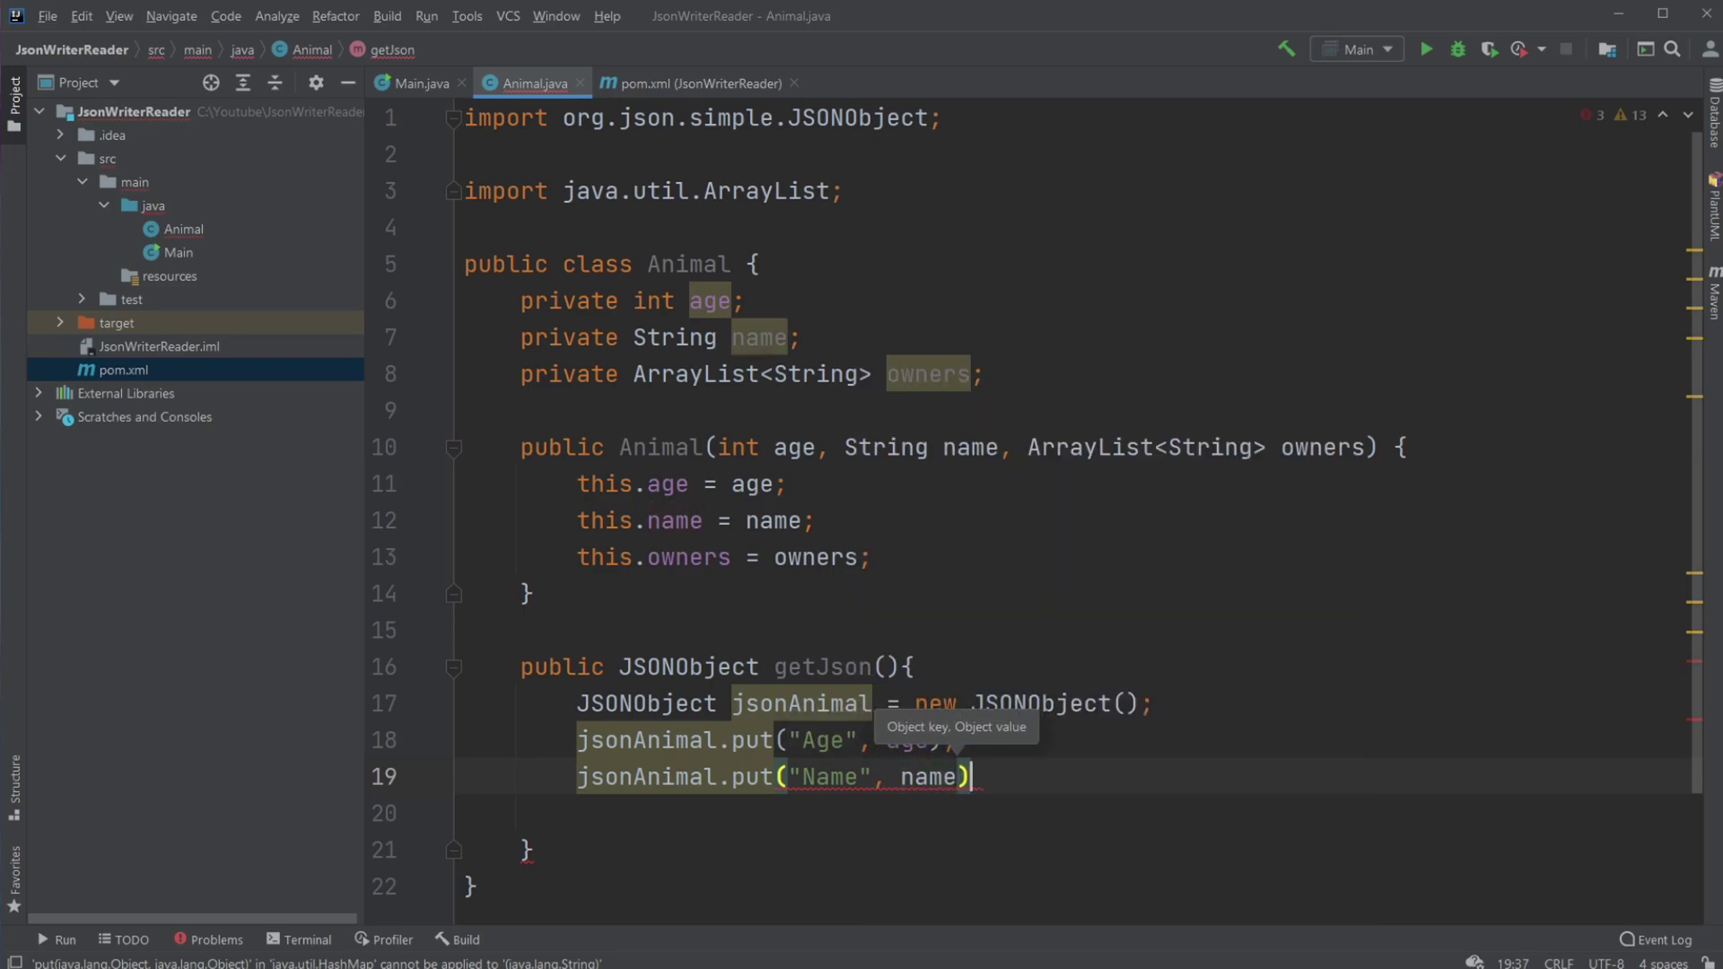
text();)
key(Return)
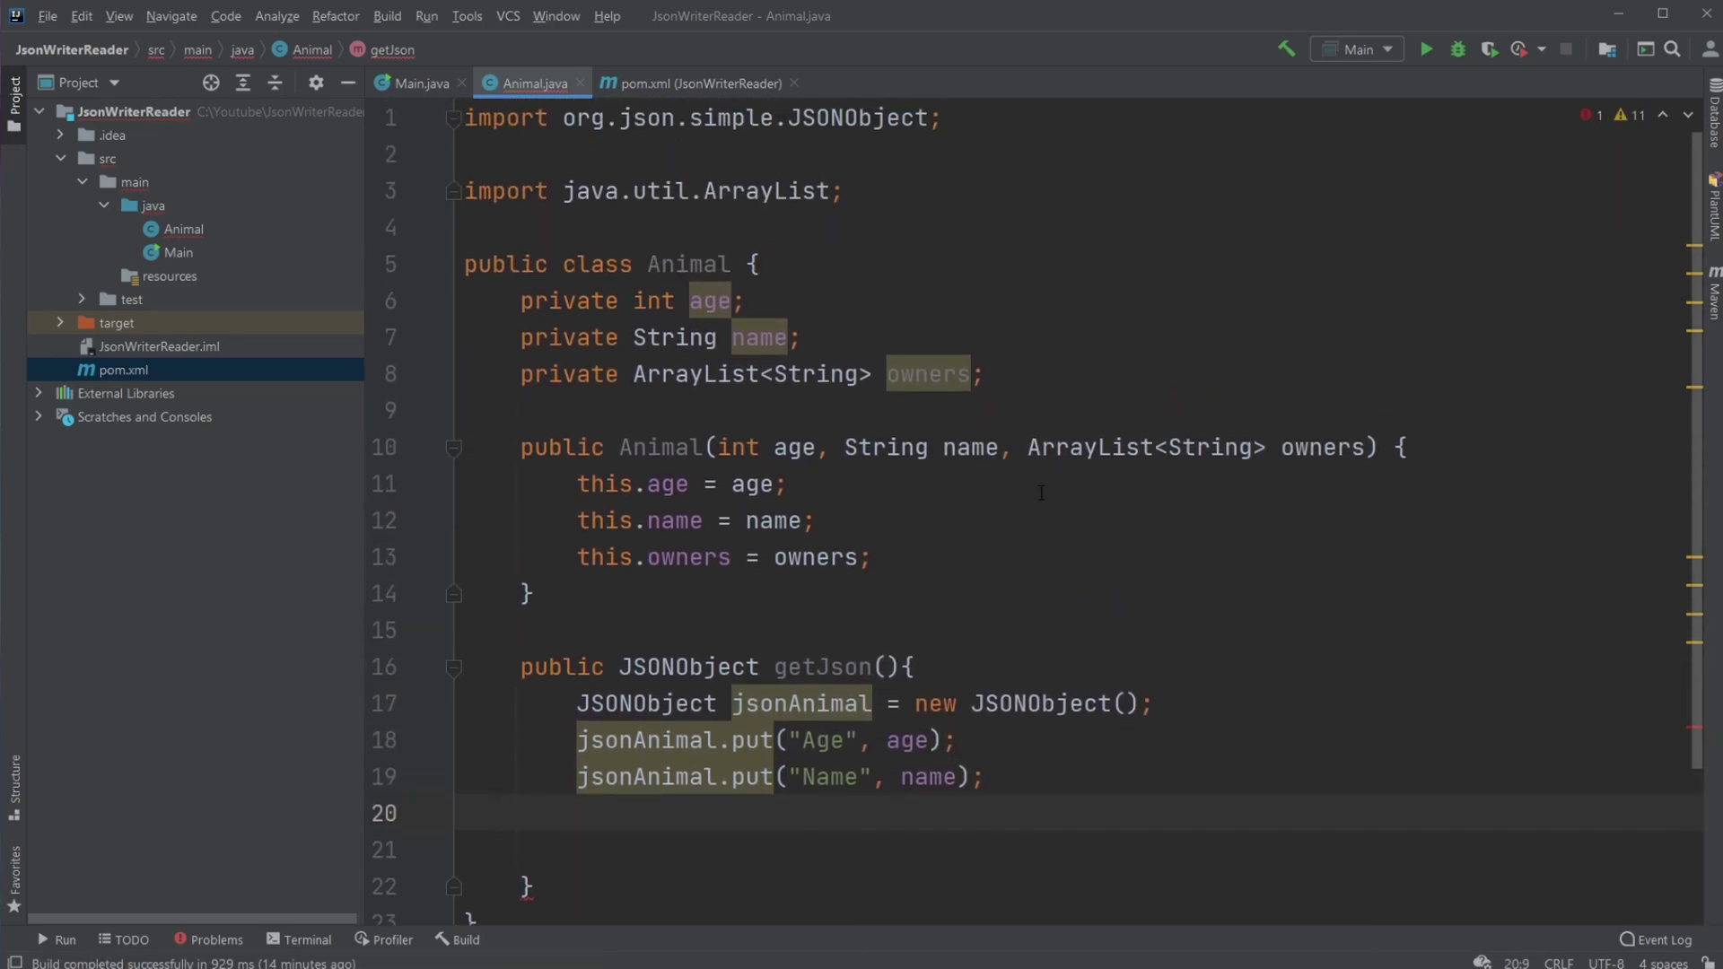
scroll(1063, 511, down, 3)
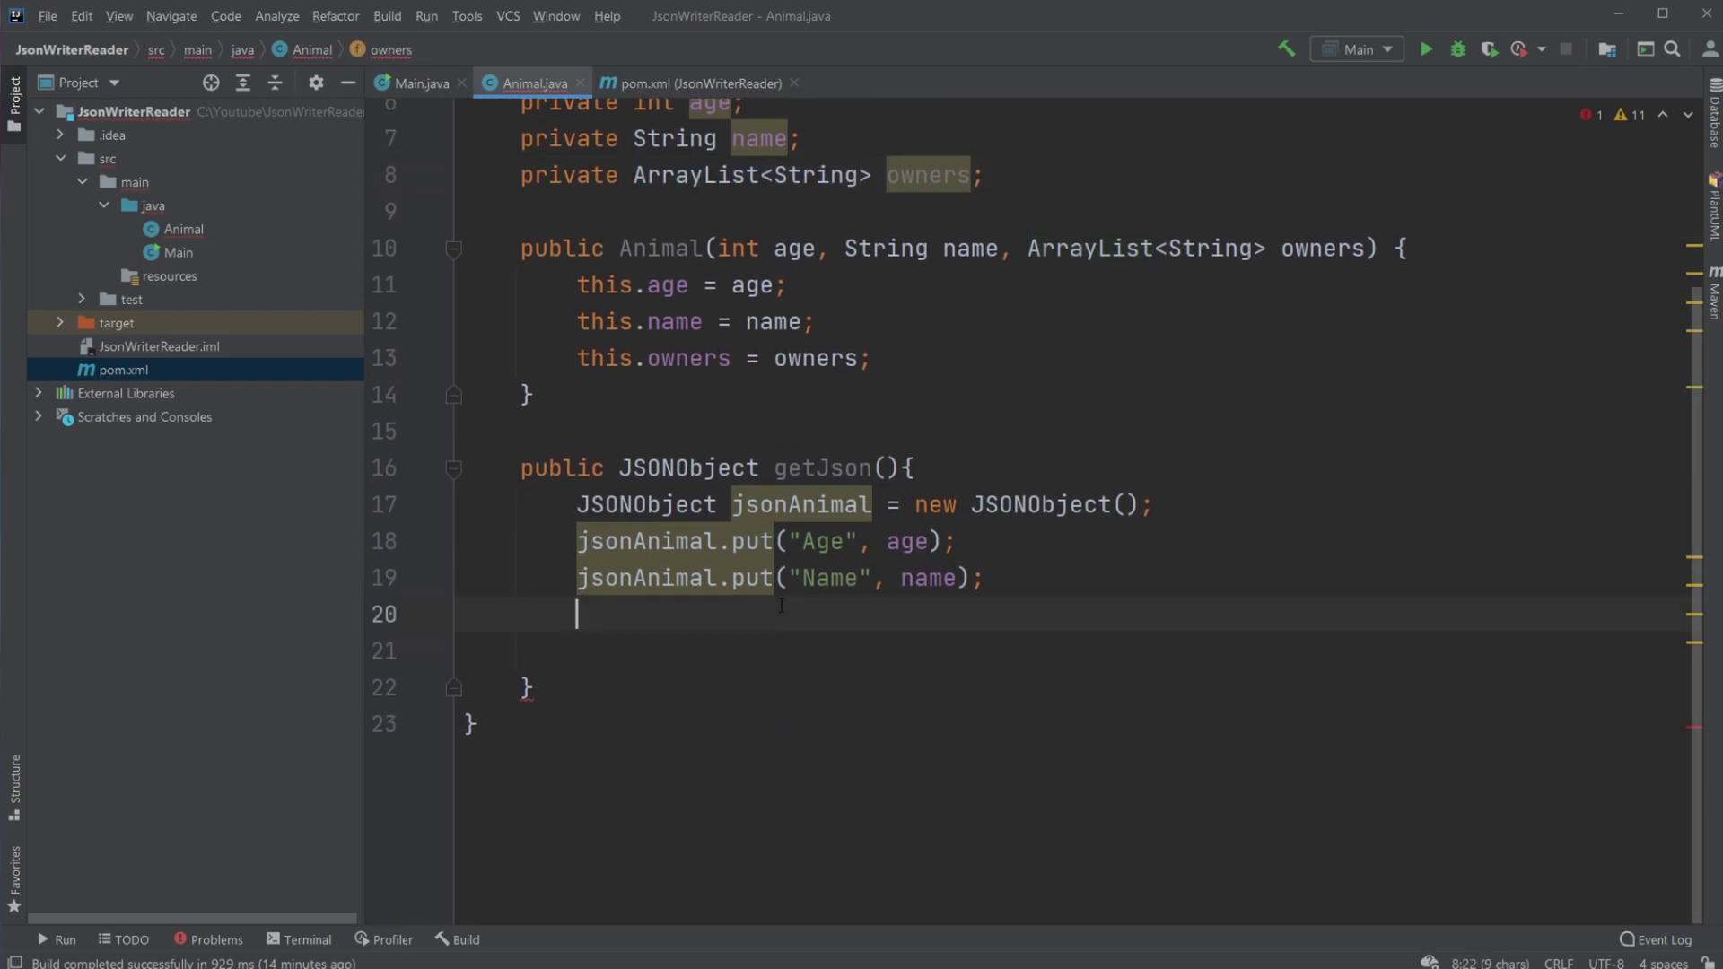
Declare JSONArray jsonOwners = new JSONArray(), with JSONArray imported.
key(Return)
text(J)
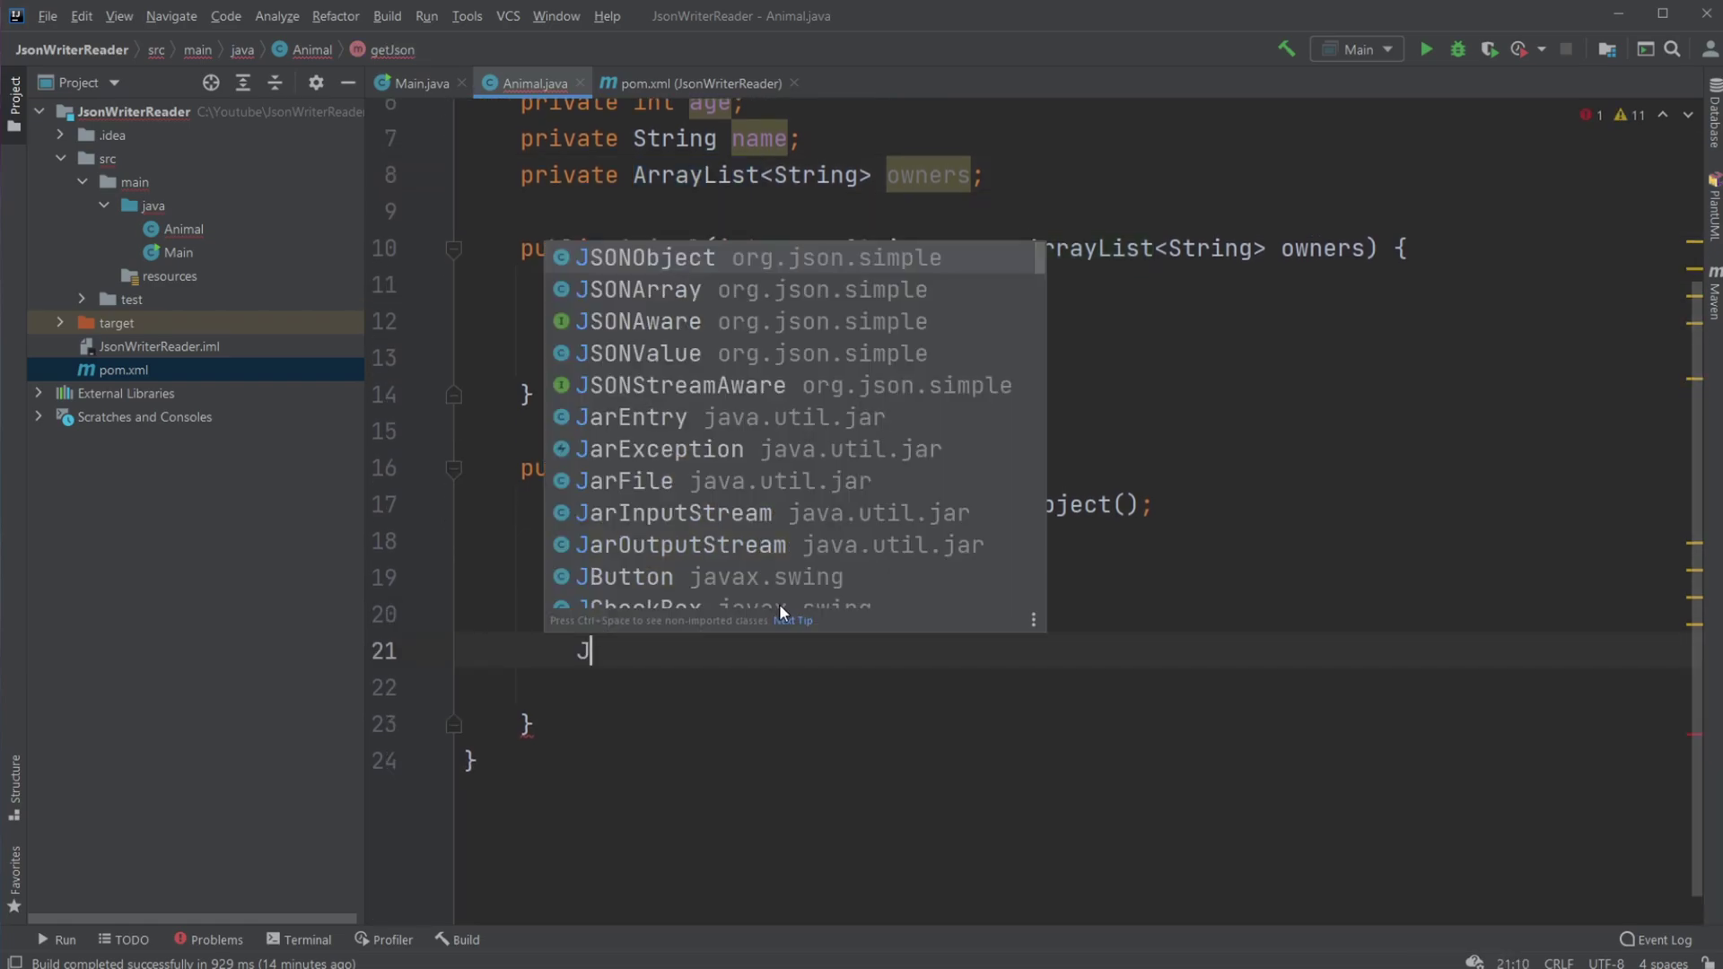
key(Down)
key(Return)
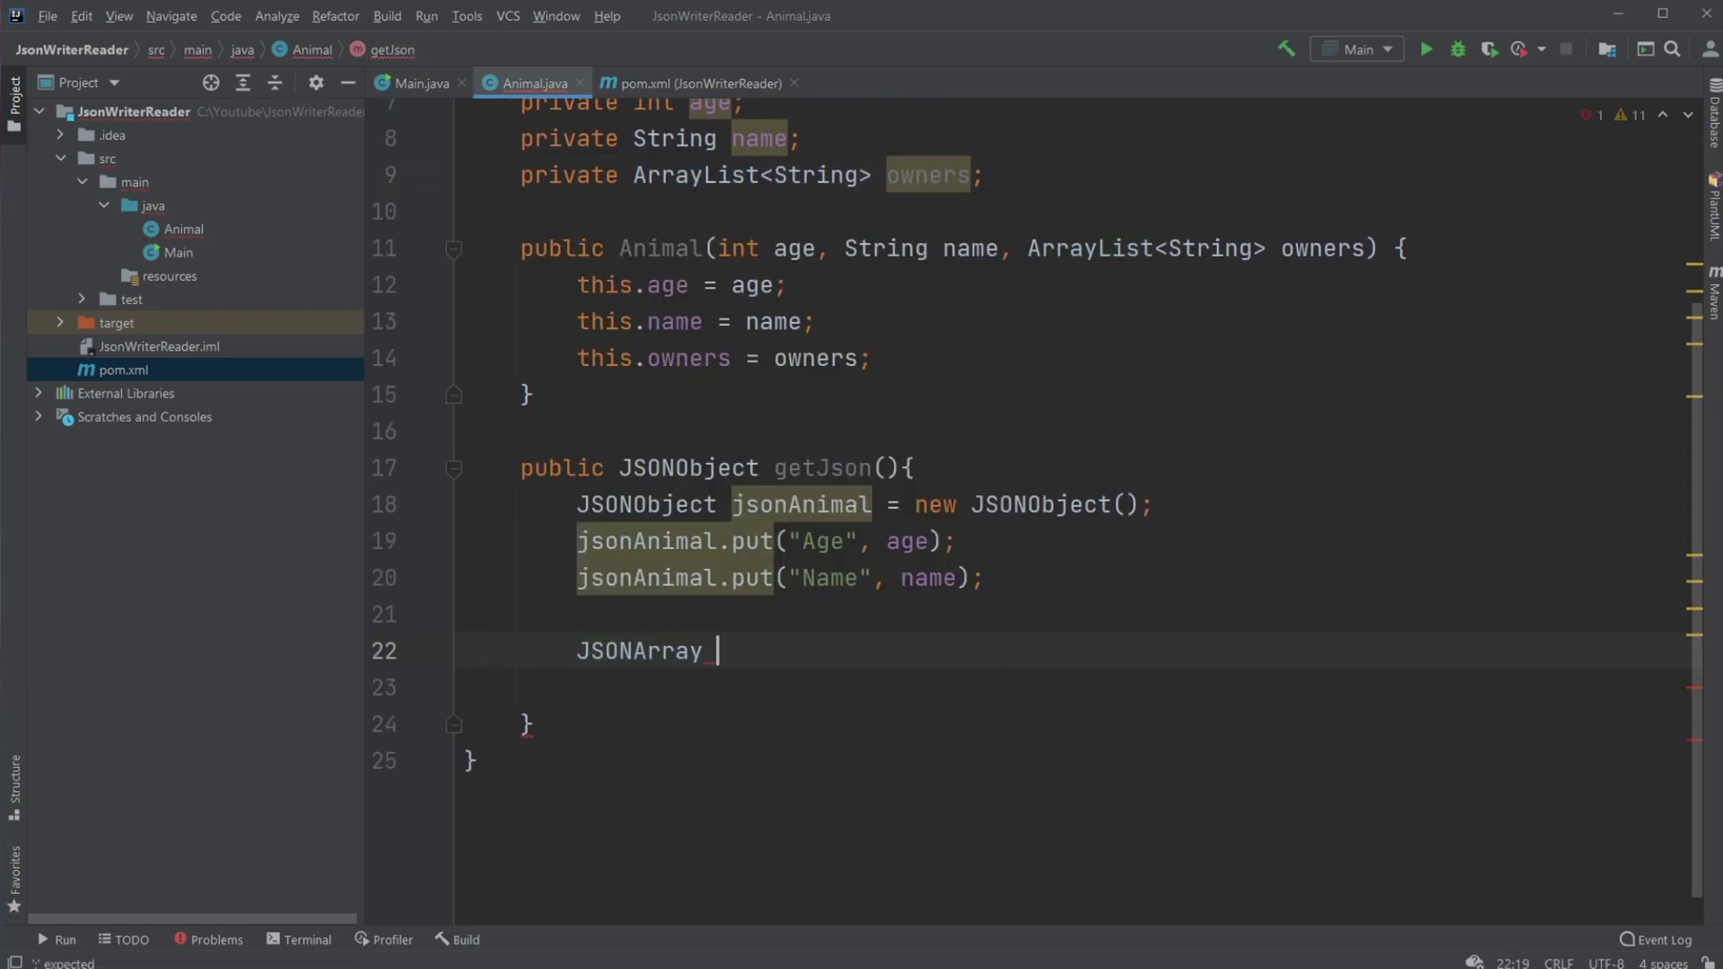
text(owners)
text(m =)
key(BackSpace)
key(BackSpace)
key(BackSpace)
key(BackSpace)
text(= new)
key(Return)
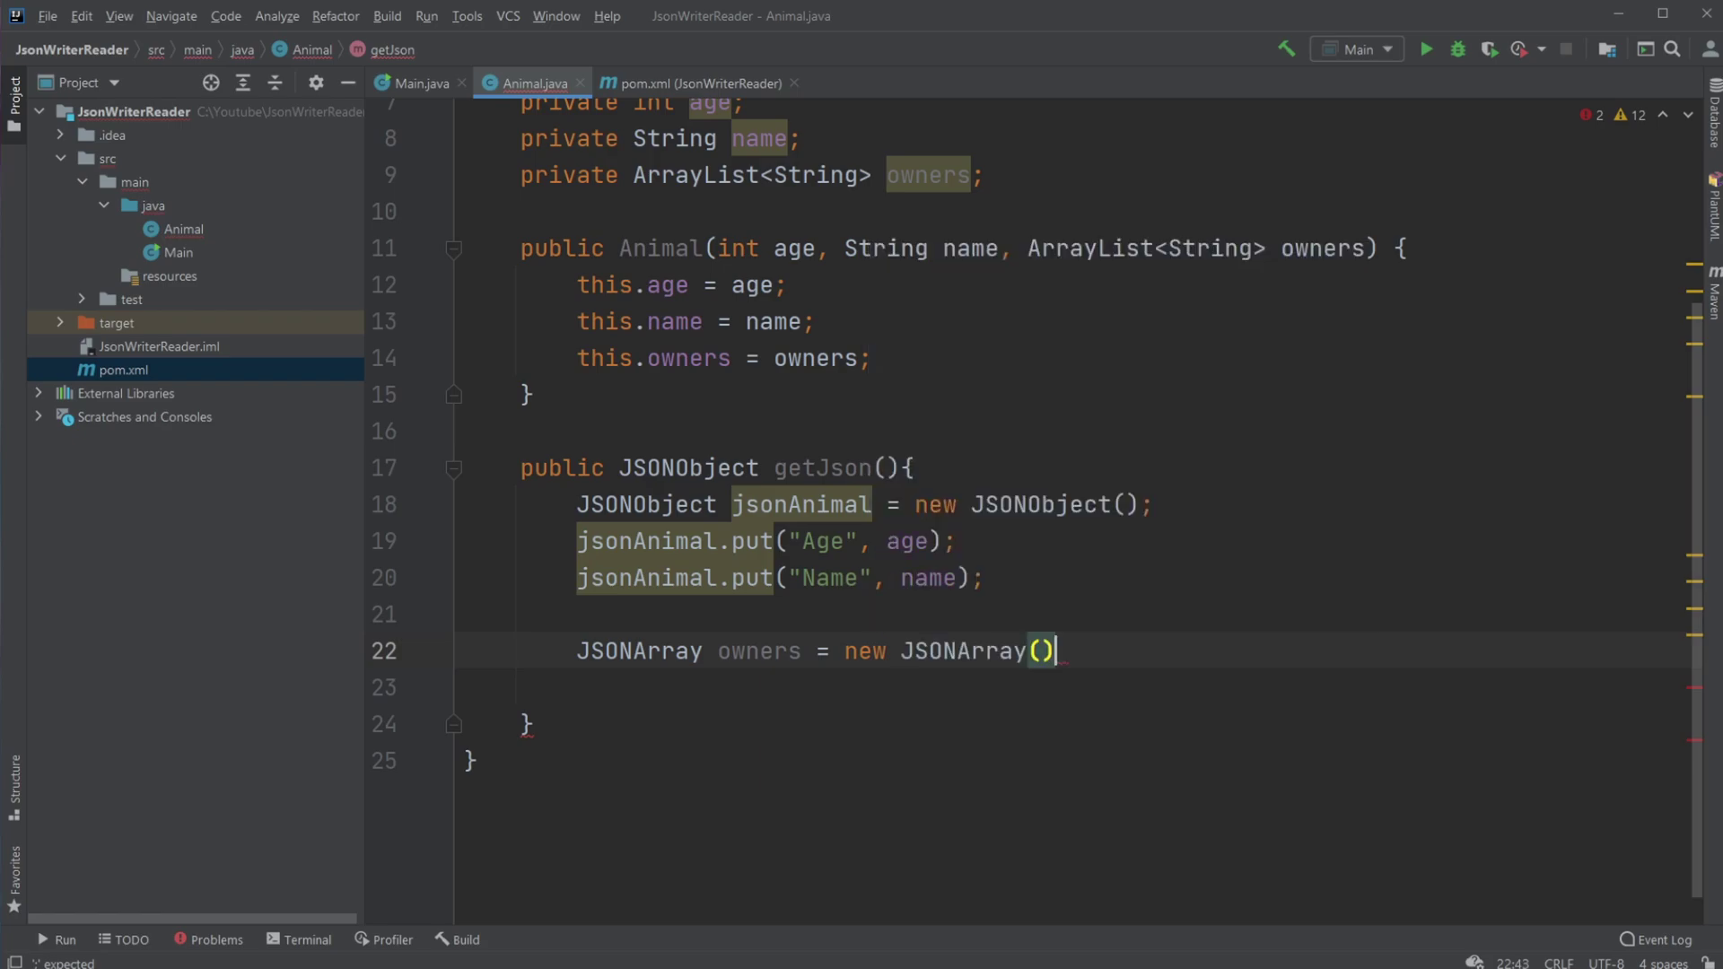
text(;)
key(Return)
text(ow)
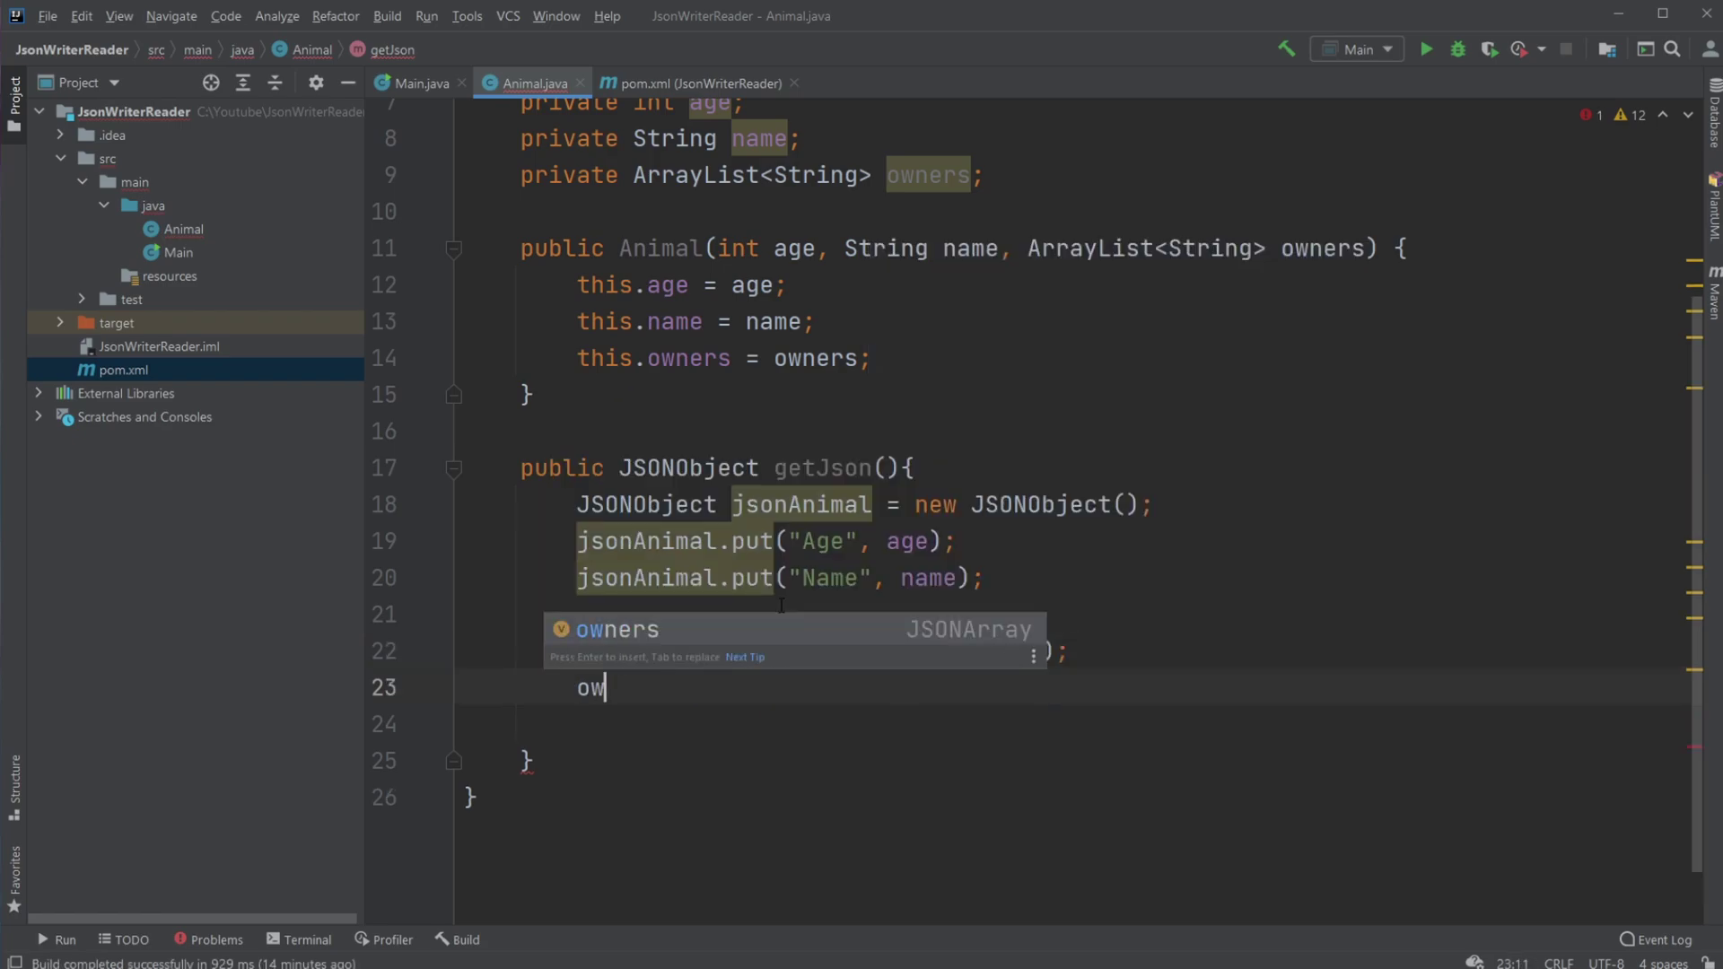
text(ners.)
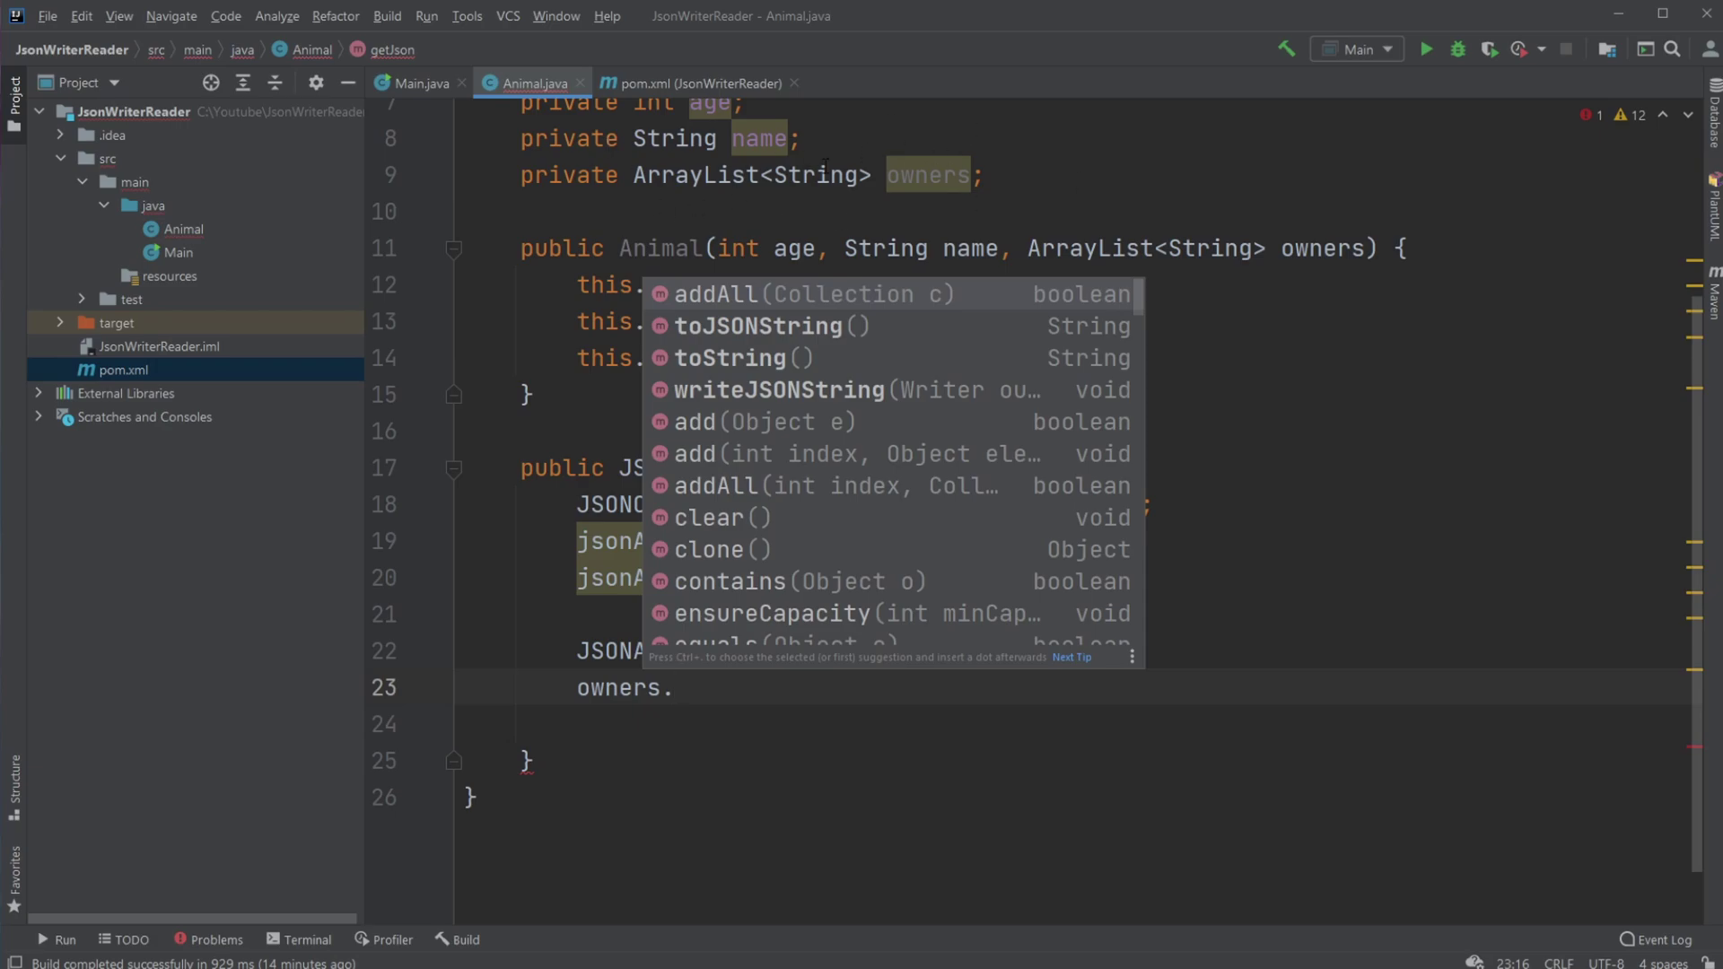
Fix the jsonOwners capitalisation and fill it with jsonOwners.addAll(owners).
key(Escape)
key(Up)
key(ctrl+Right)
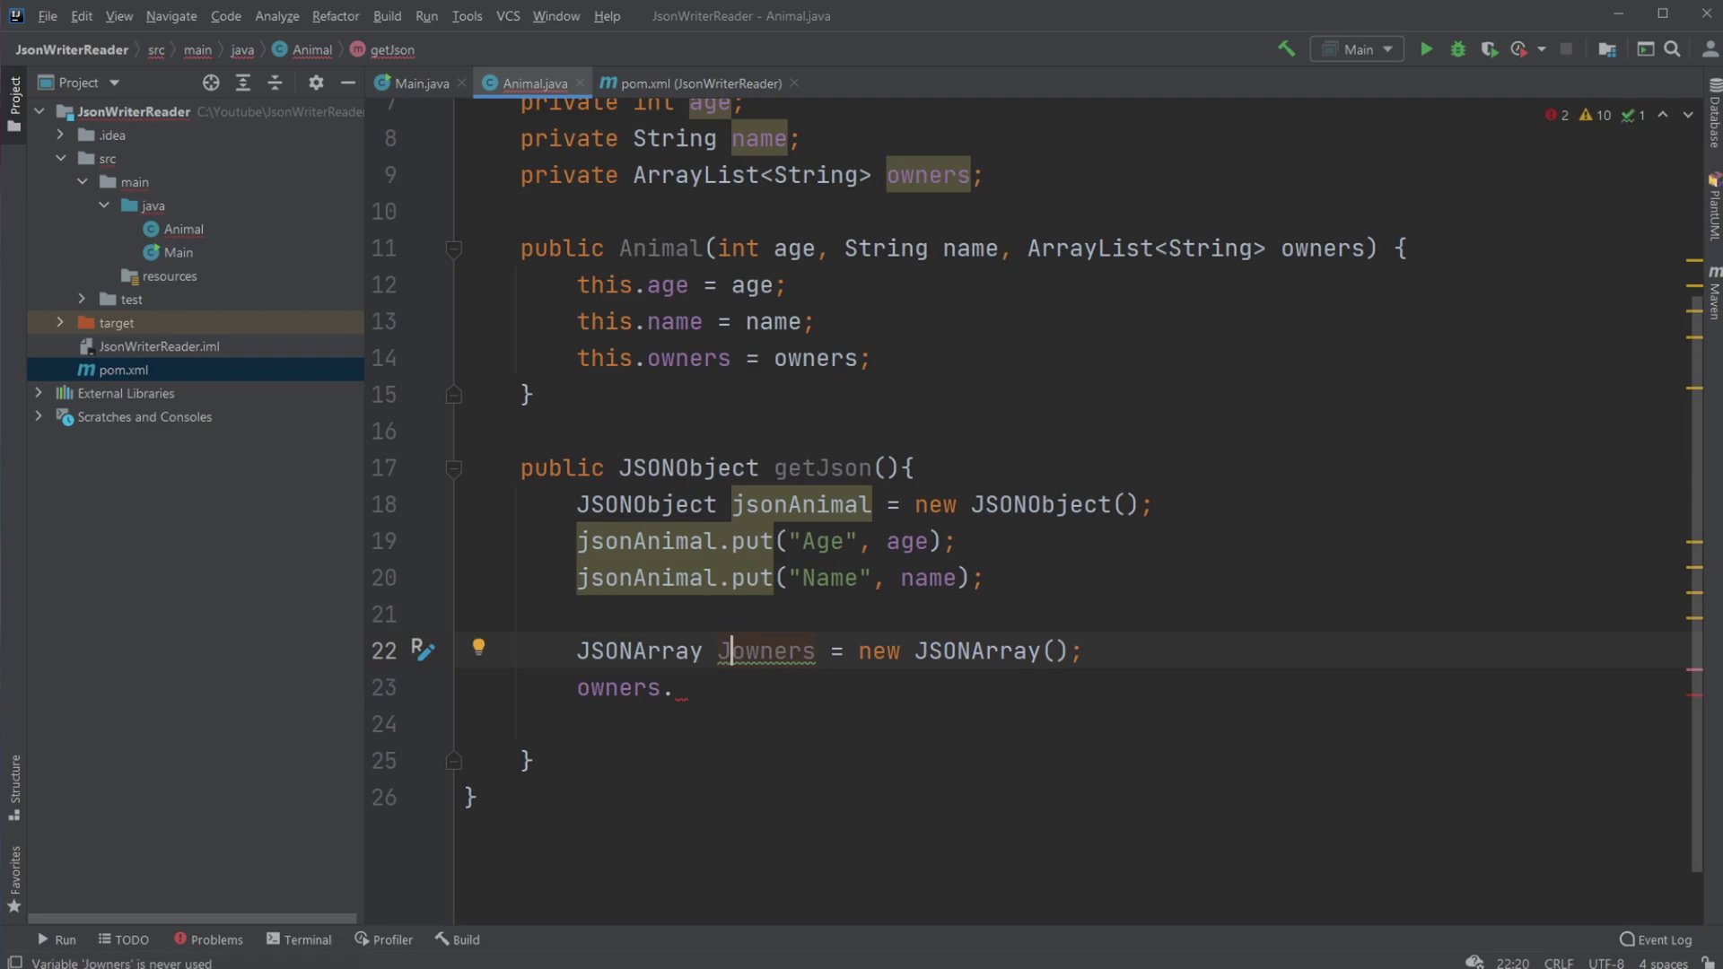
text(json)
key(Escape)
key(Delete)
text(O)
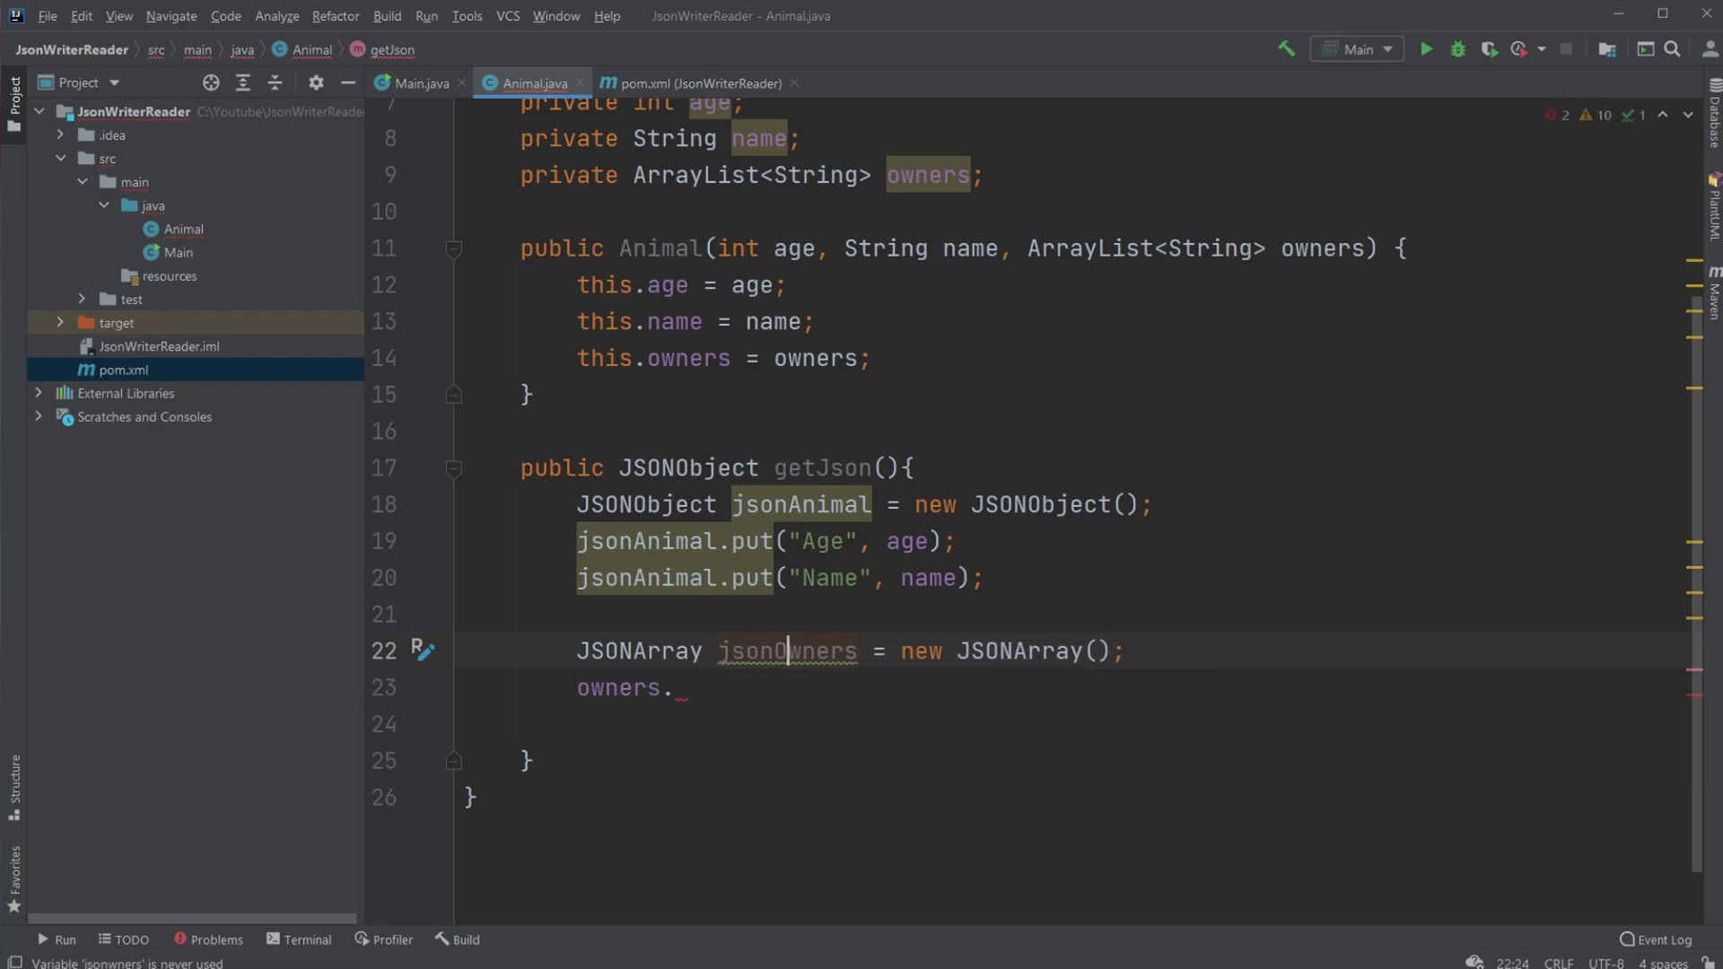
key(Down)
key(BackSpace)
key(BackSpace)
key(BackSpace)
key(BackSpace)
key(BackSpace)
key(BackSpace)
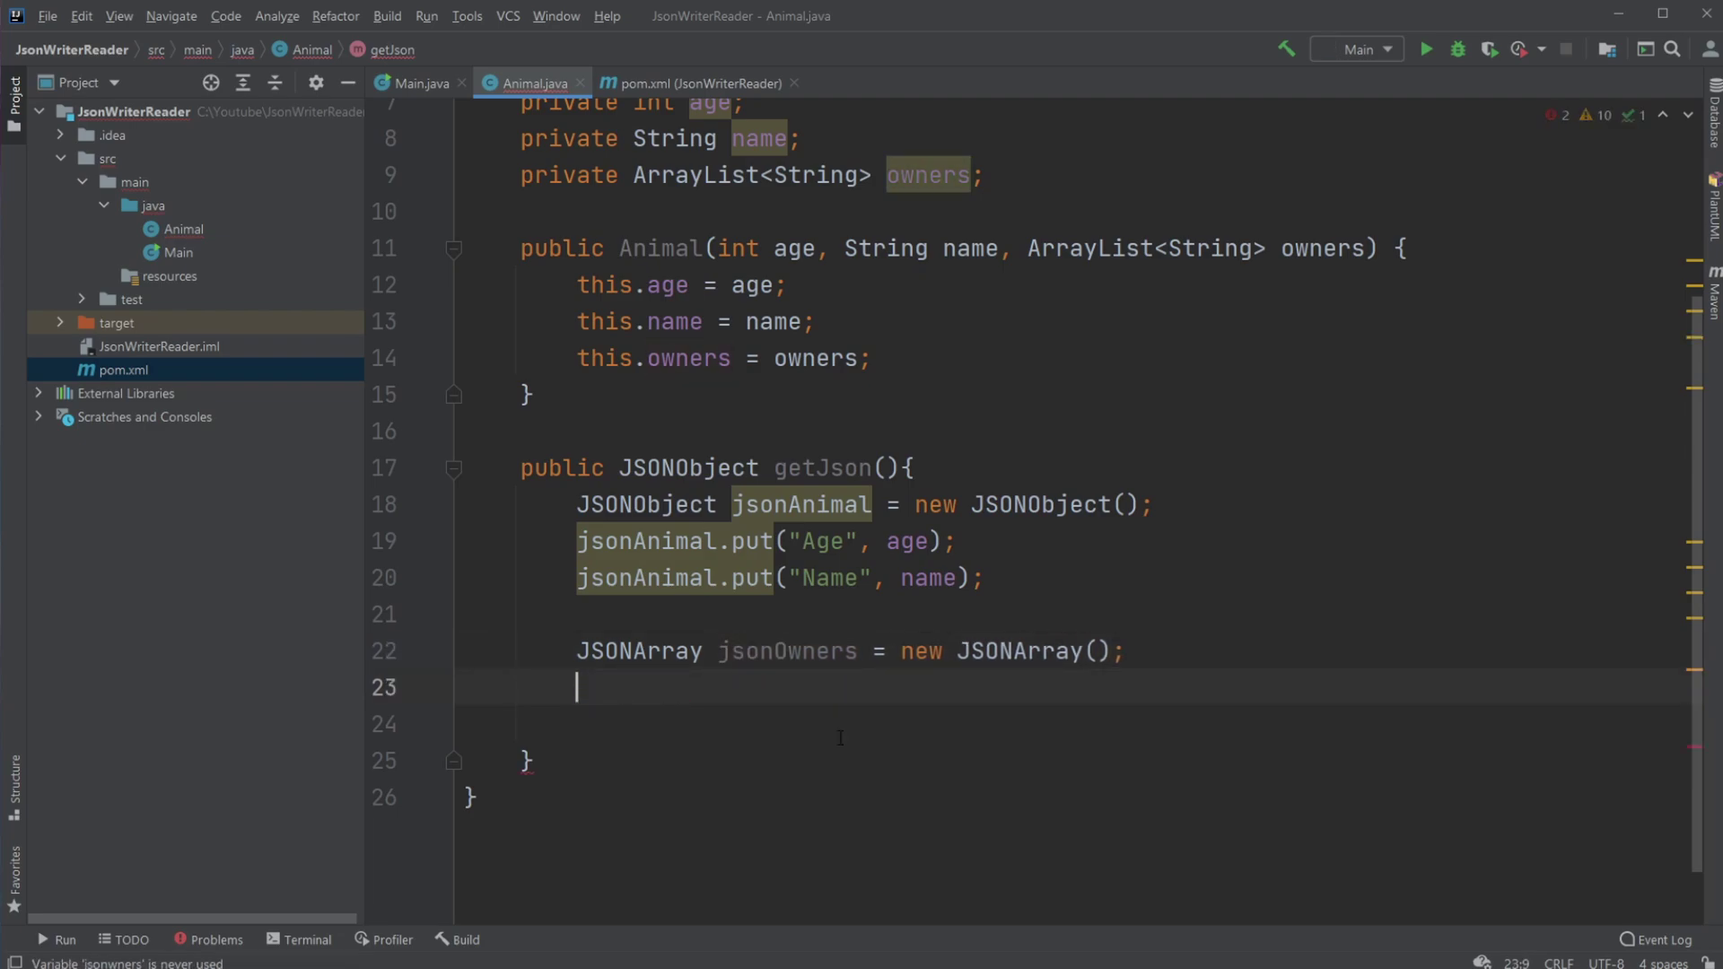
text(j)
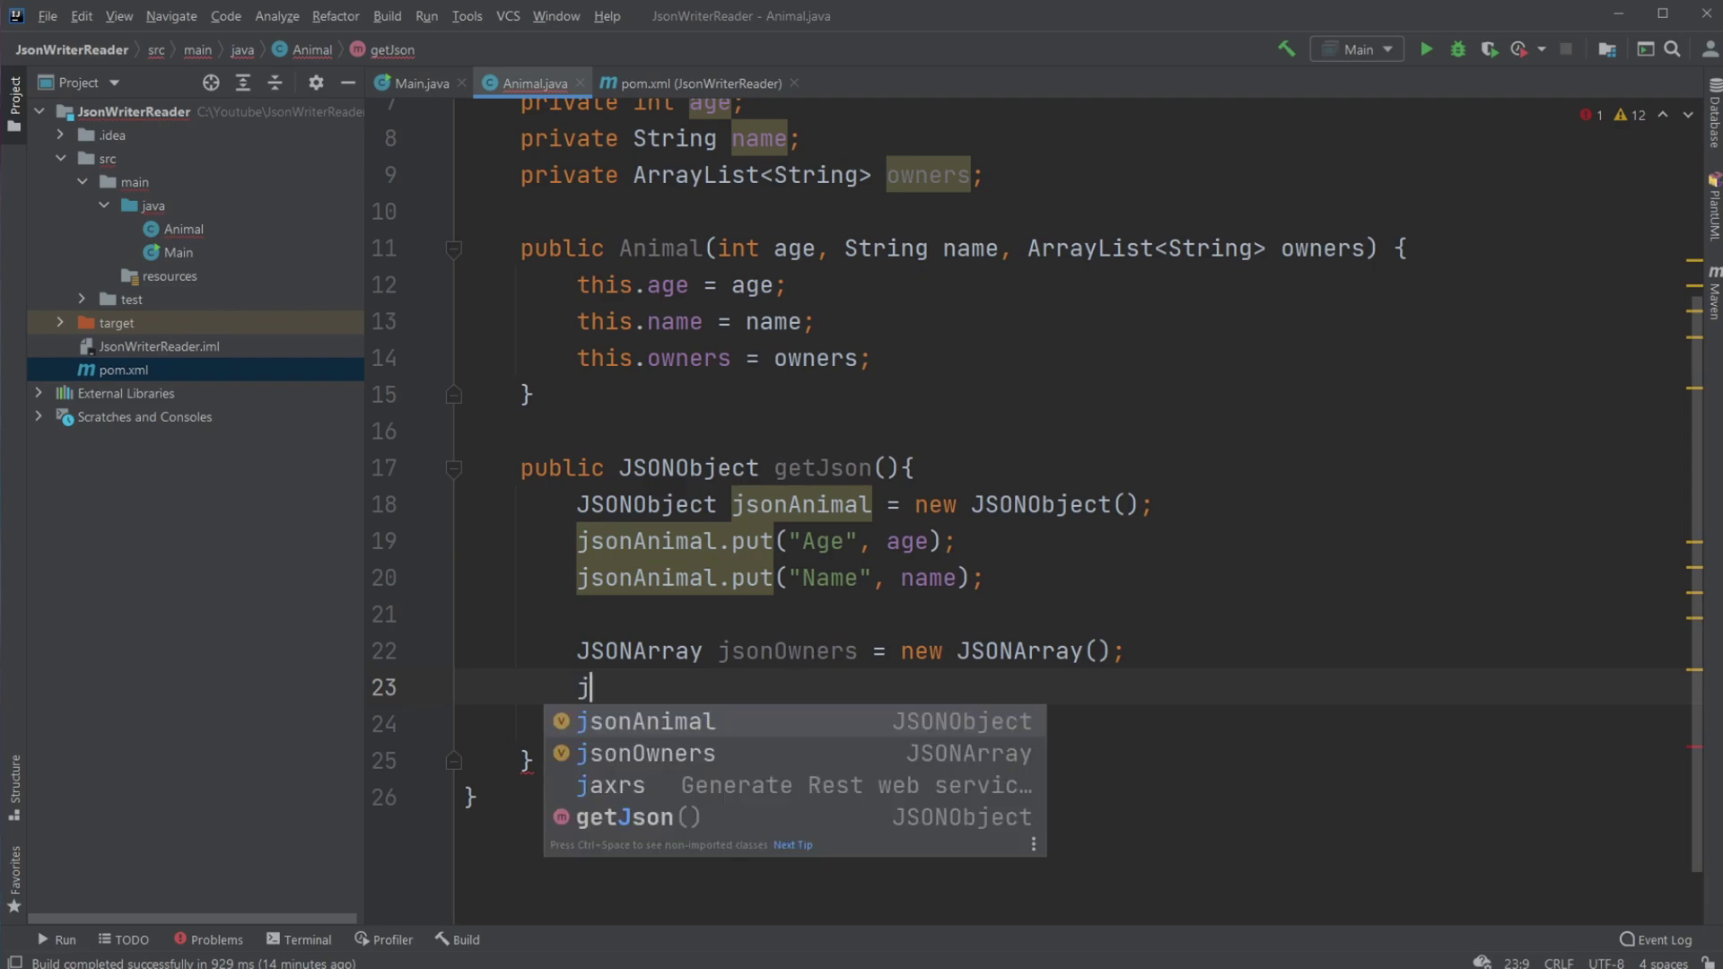
key(BackSpace)
text(jsonO)
key(Return)
text(.)
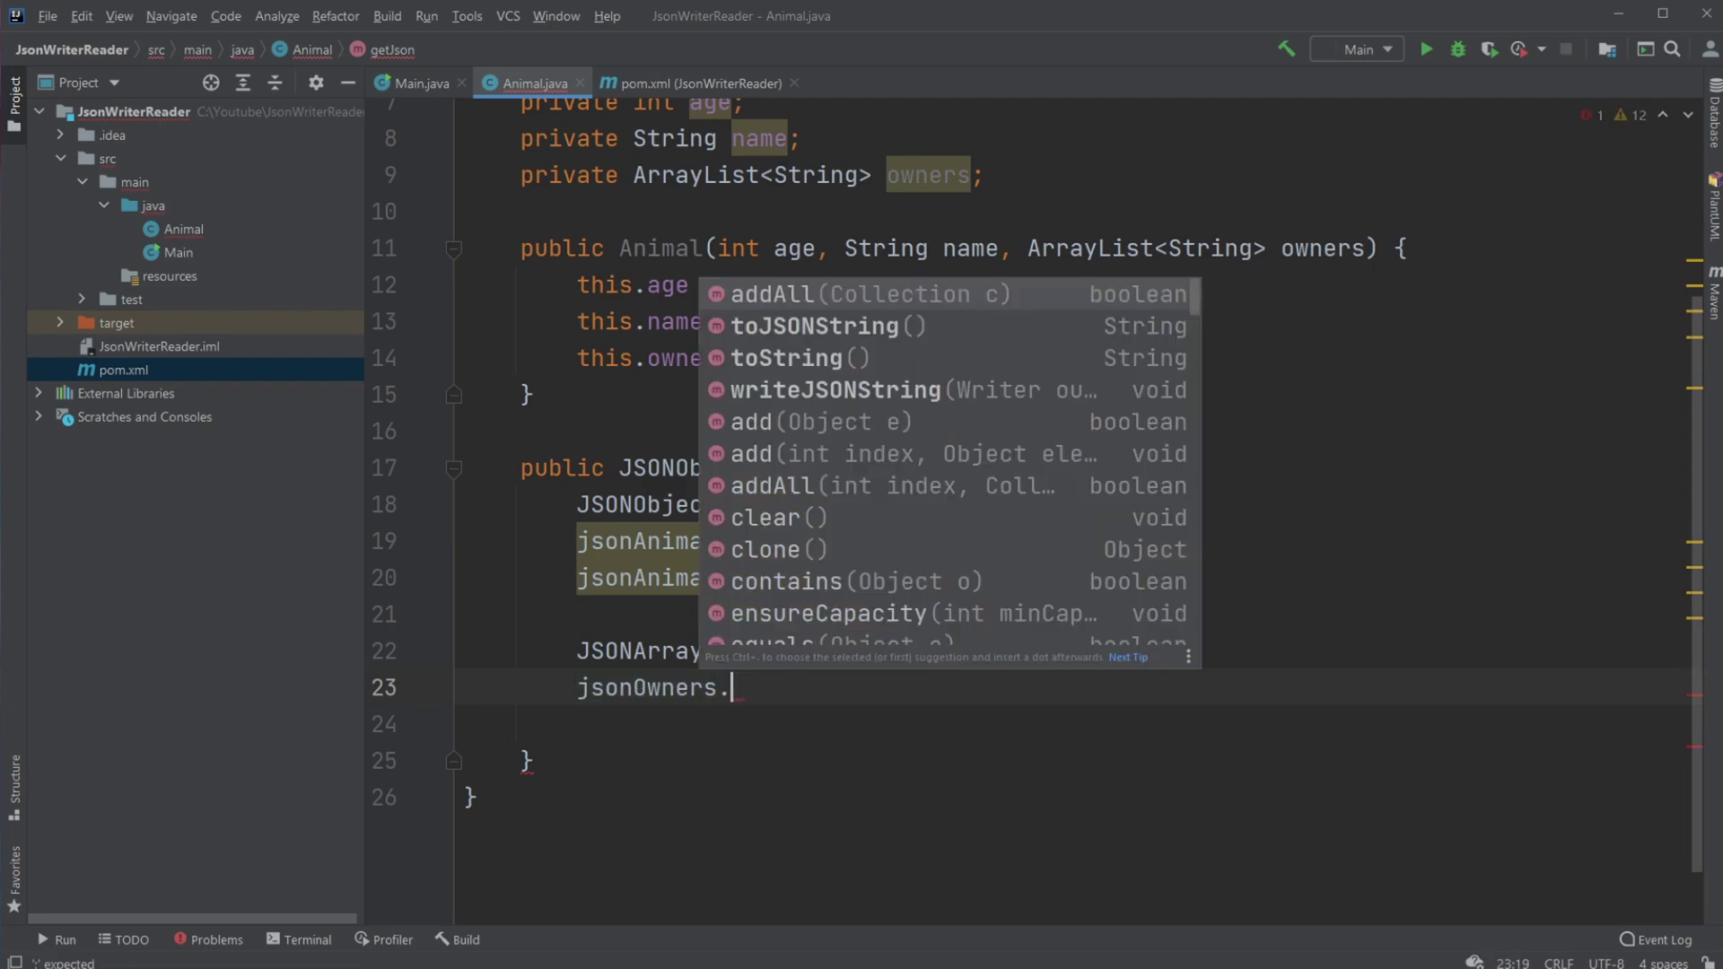
key(Return)
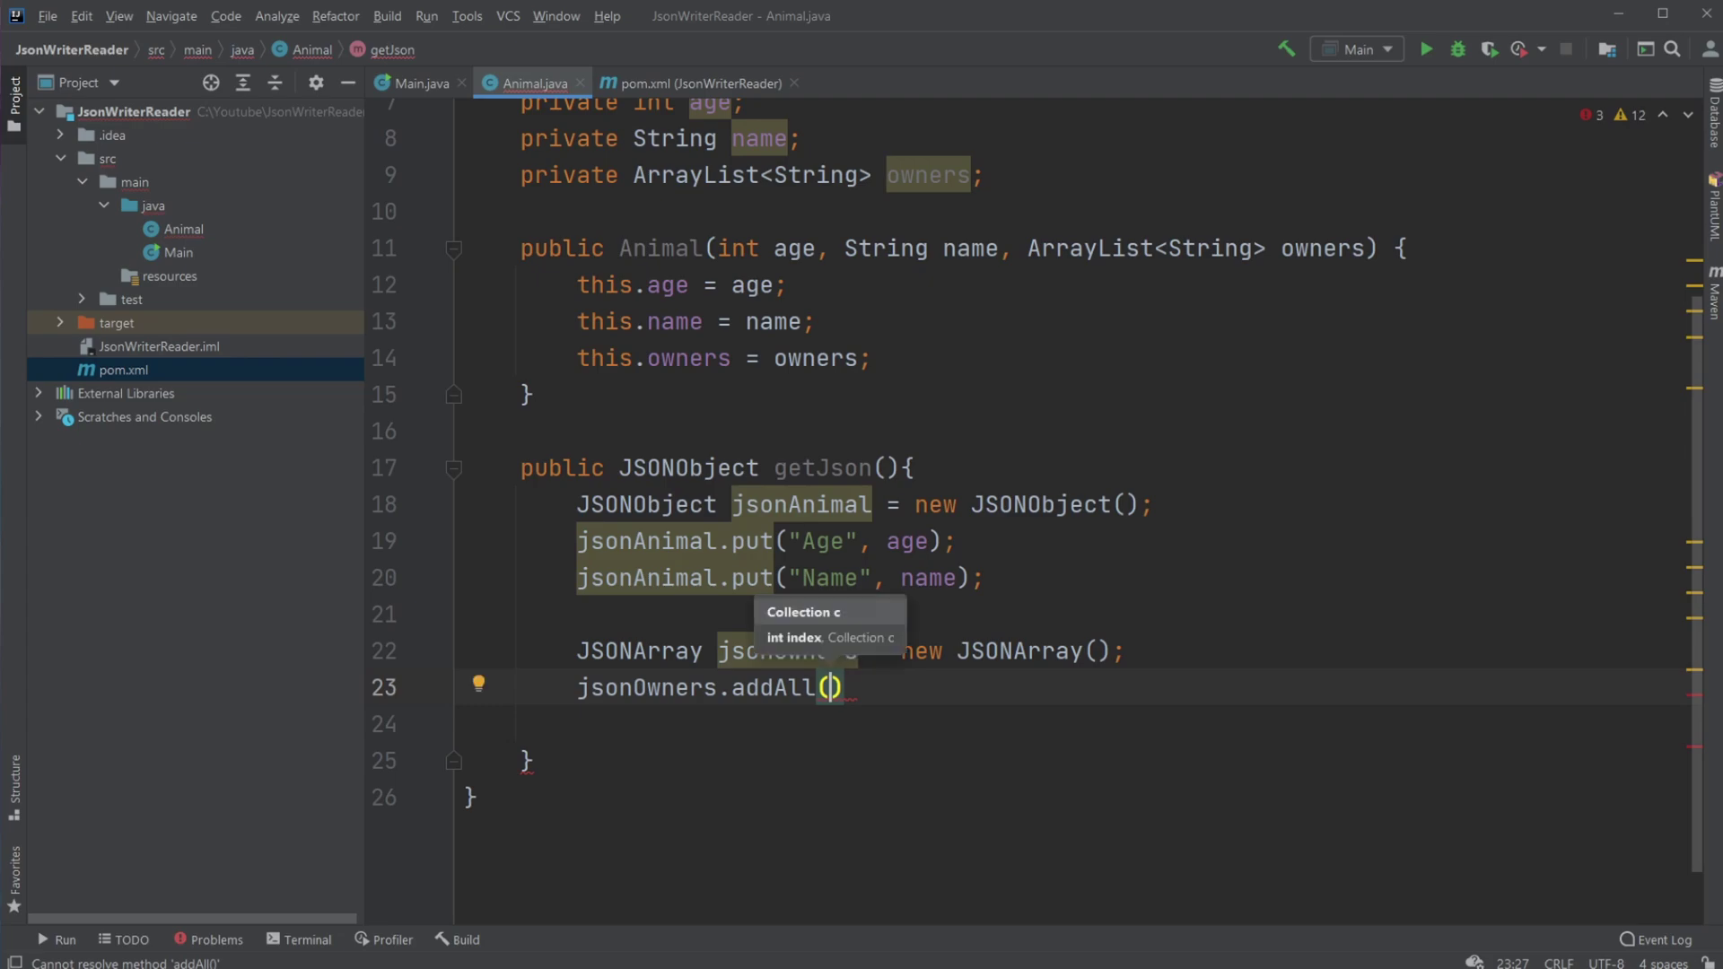
text(ow)
key(Return)
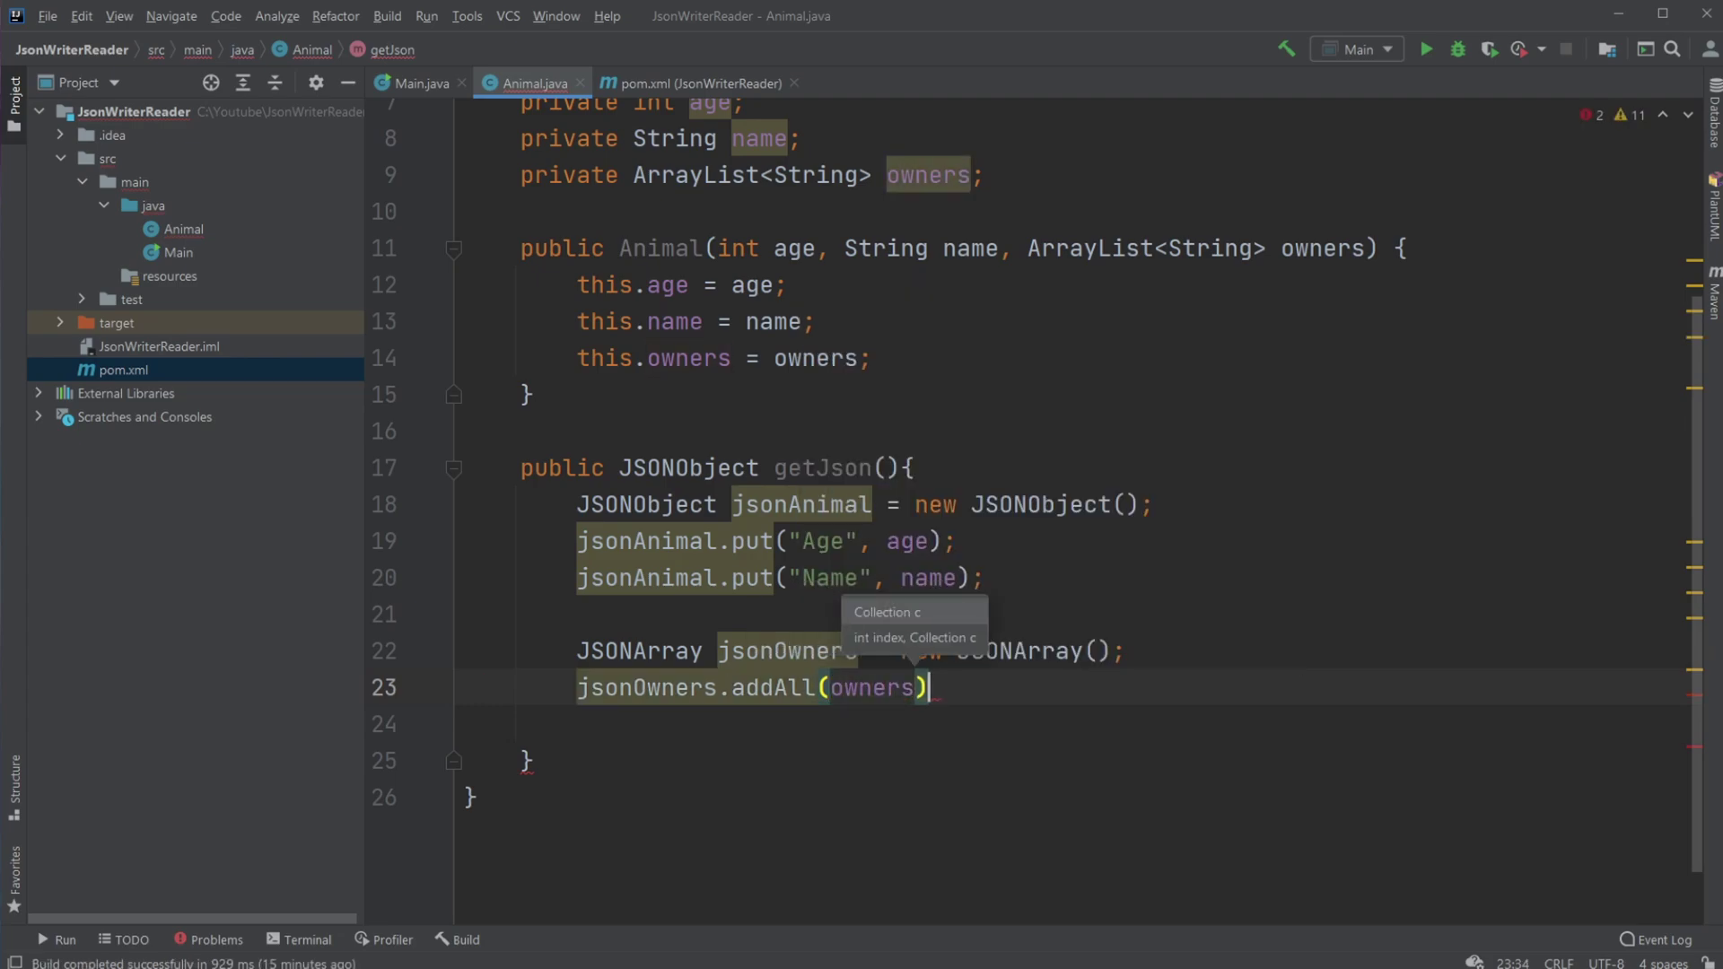
text(;)
key(Return)
key(Return)
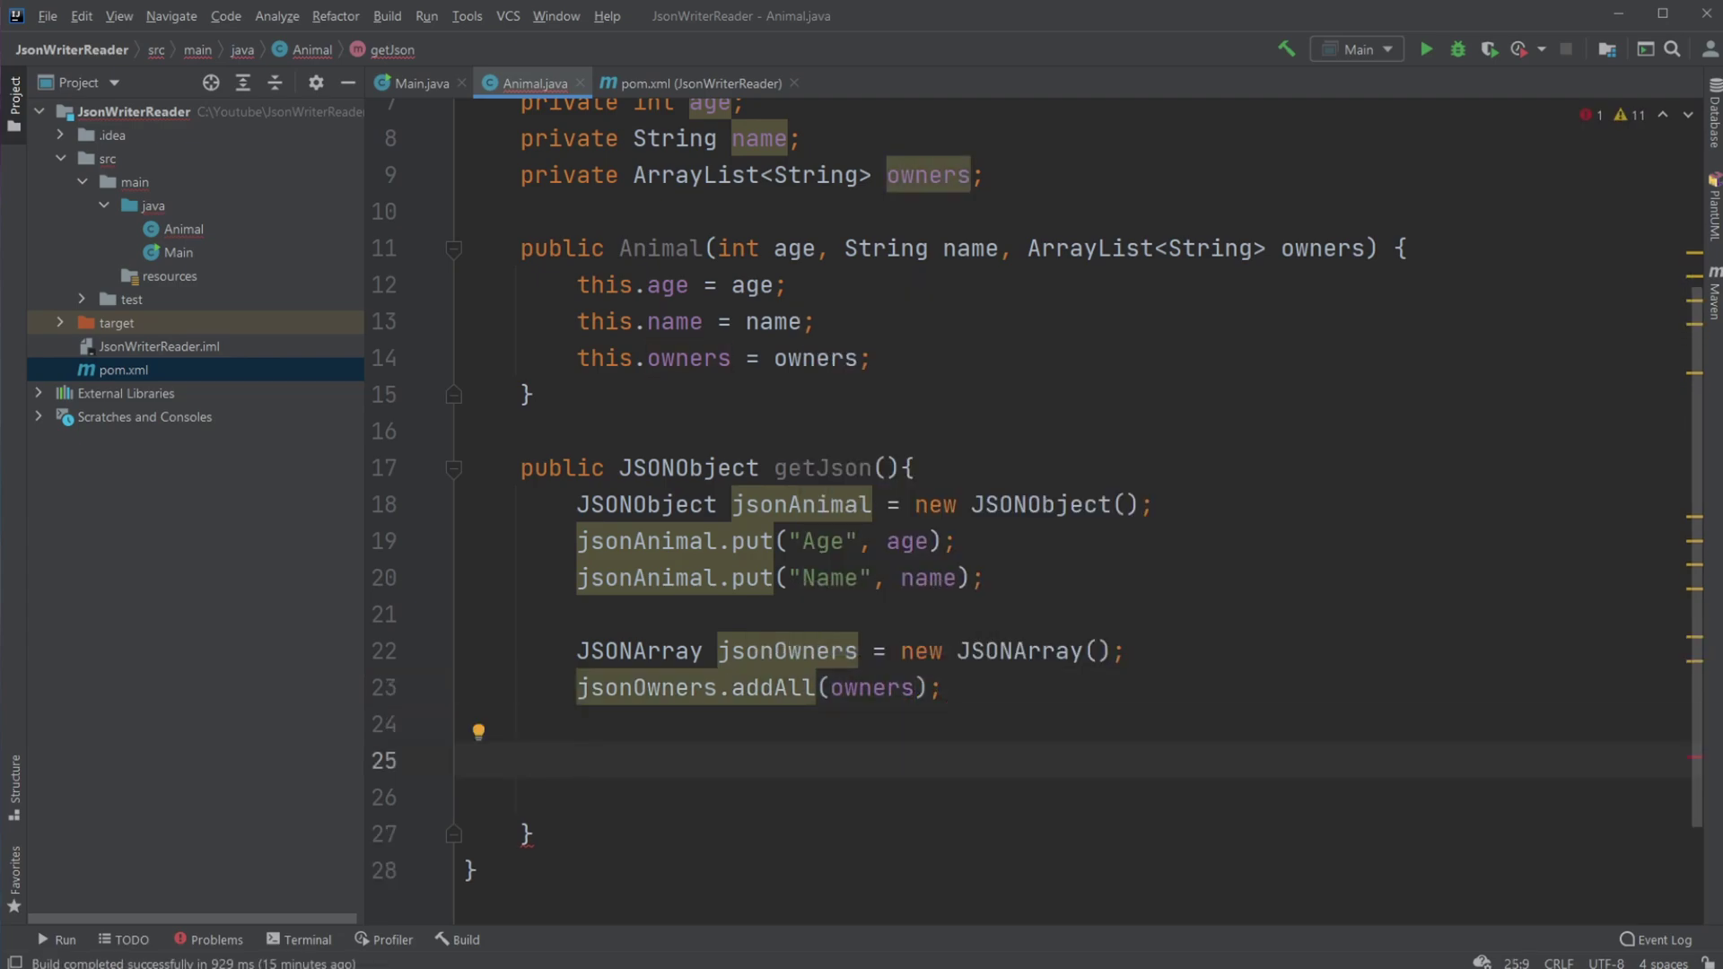
Add jsonAnimal.put("Owners", jsonOwners) to getJson.
double_click(721, 649)
double_click(801, 505)
click(712, 747)
text(j)
key(Return)
text(.)
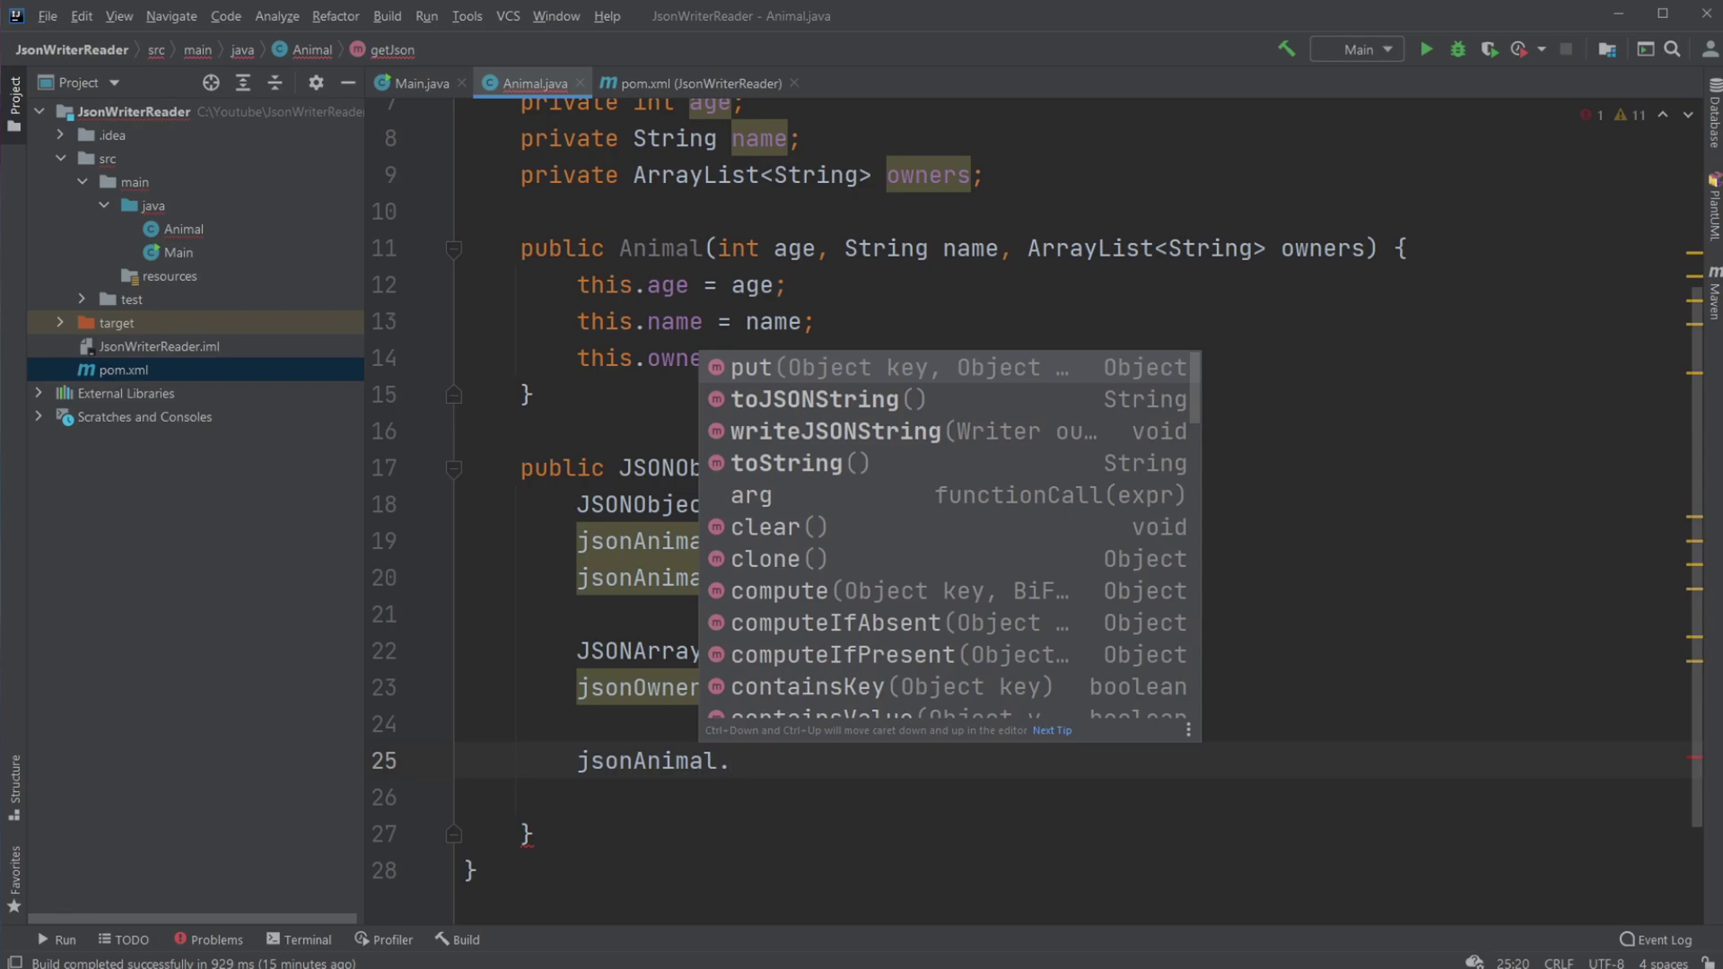
text(put("Owner)
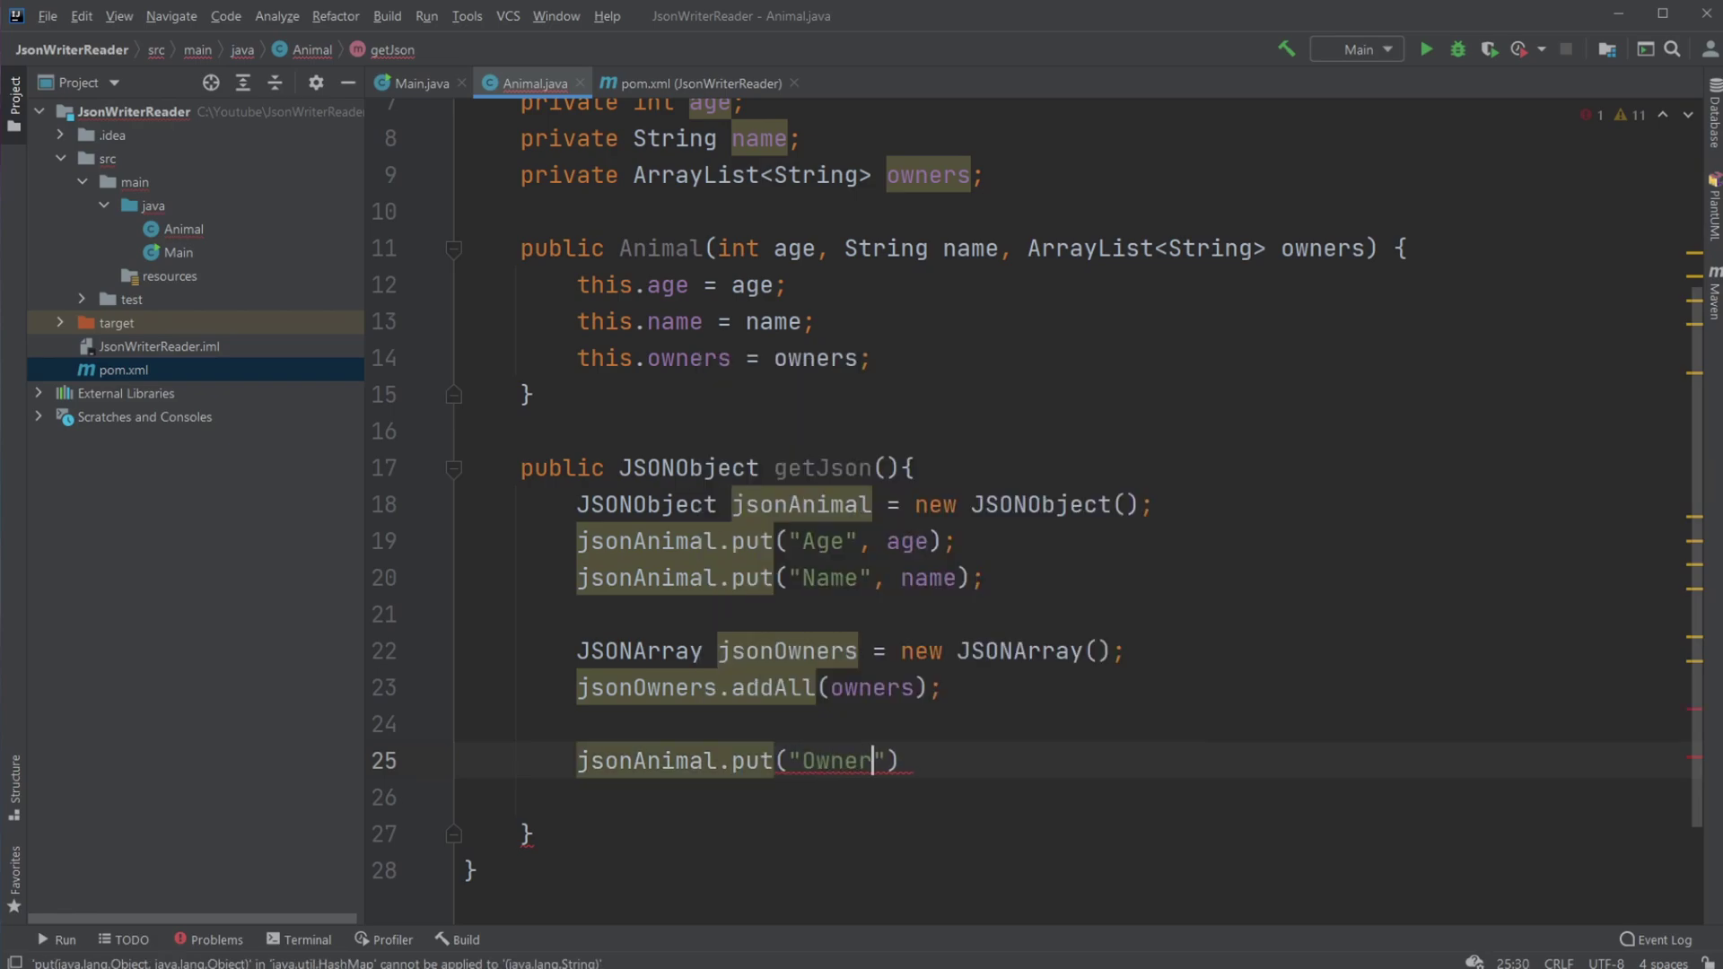
text(s", jso)
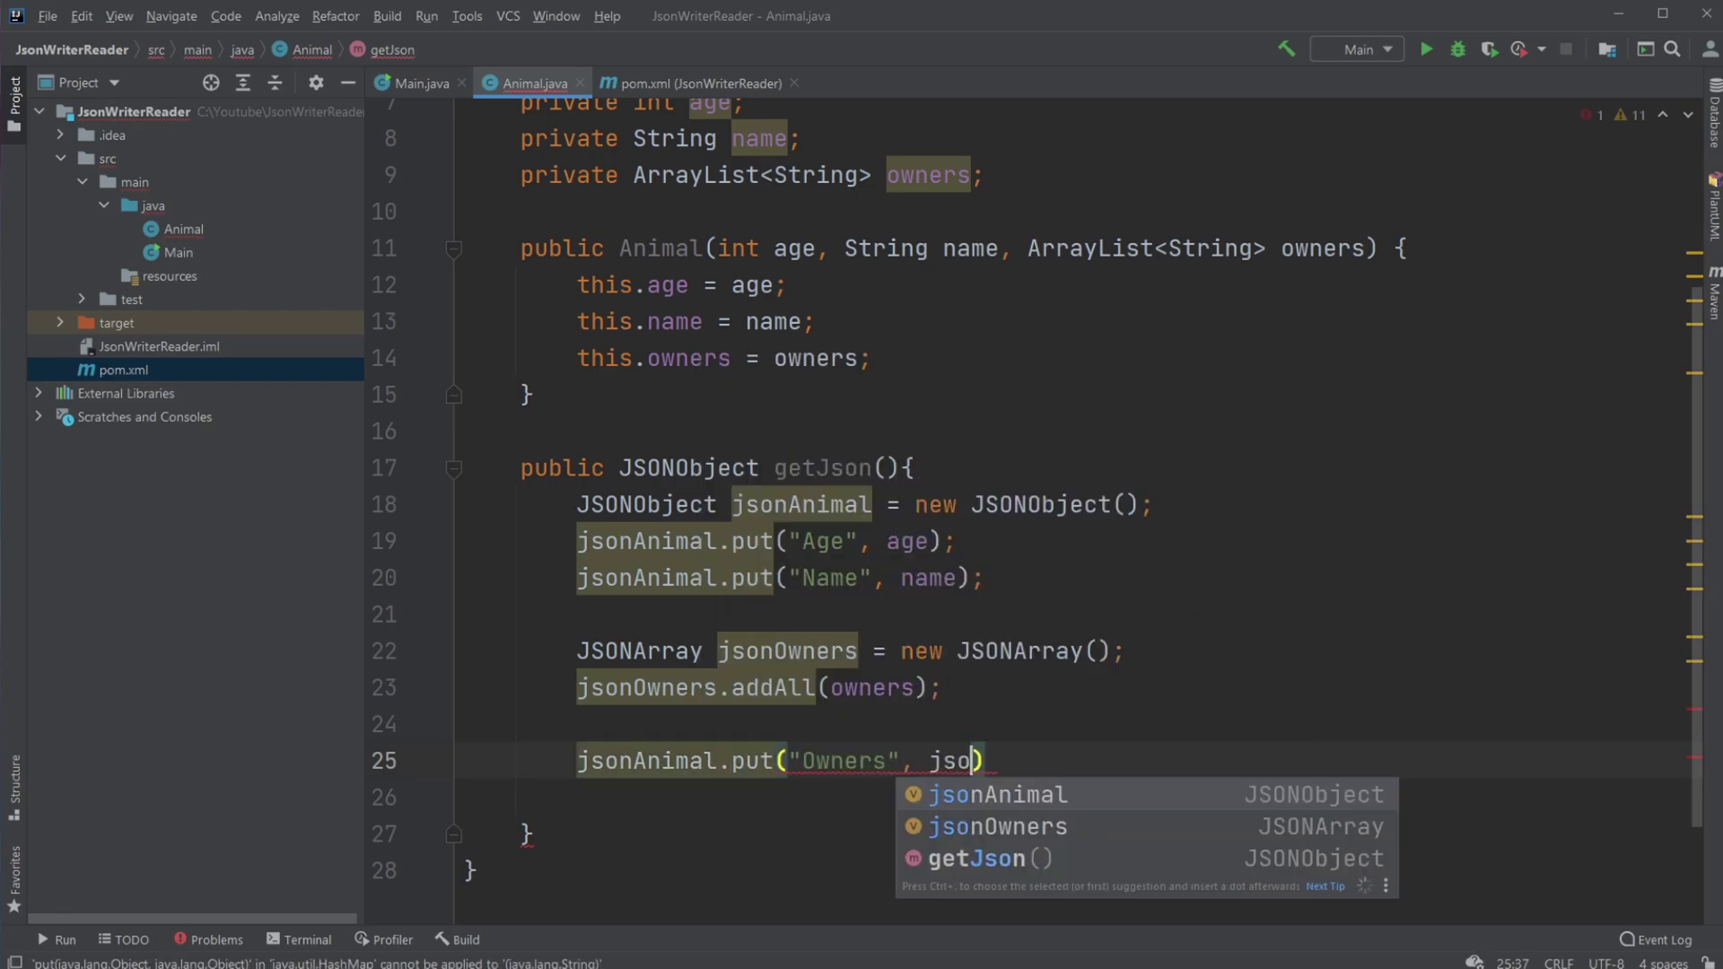
key(Down)
key(Return)
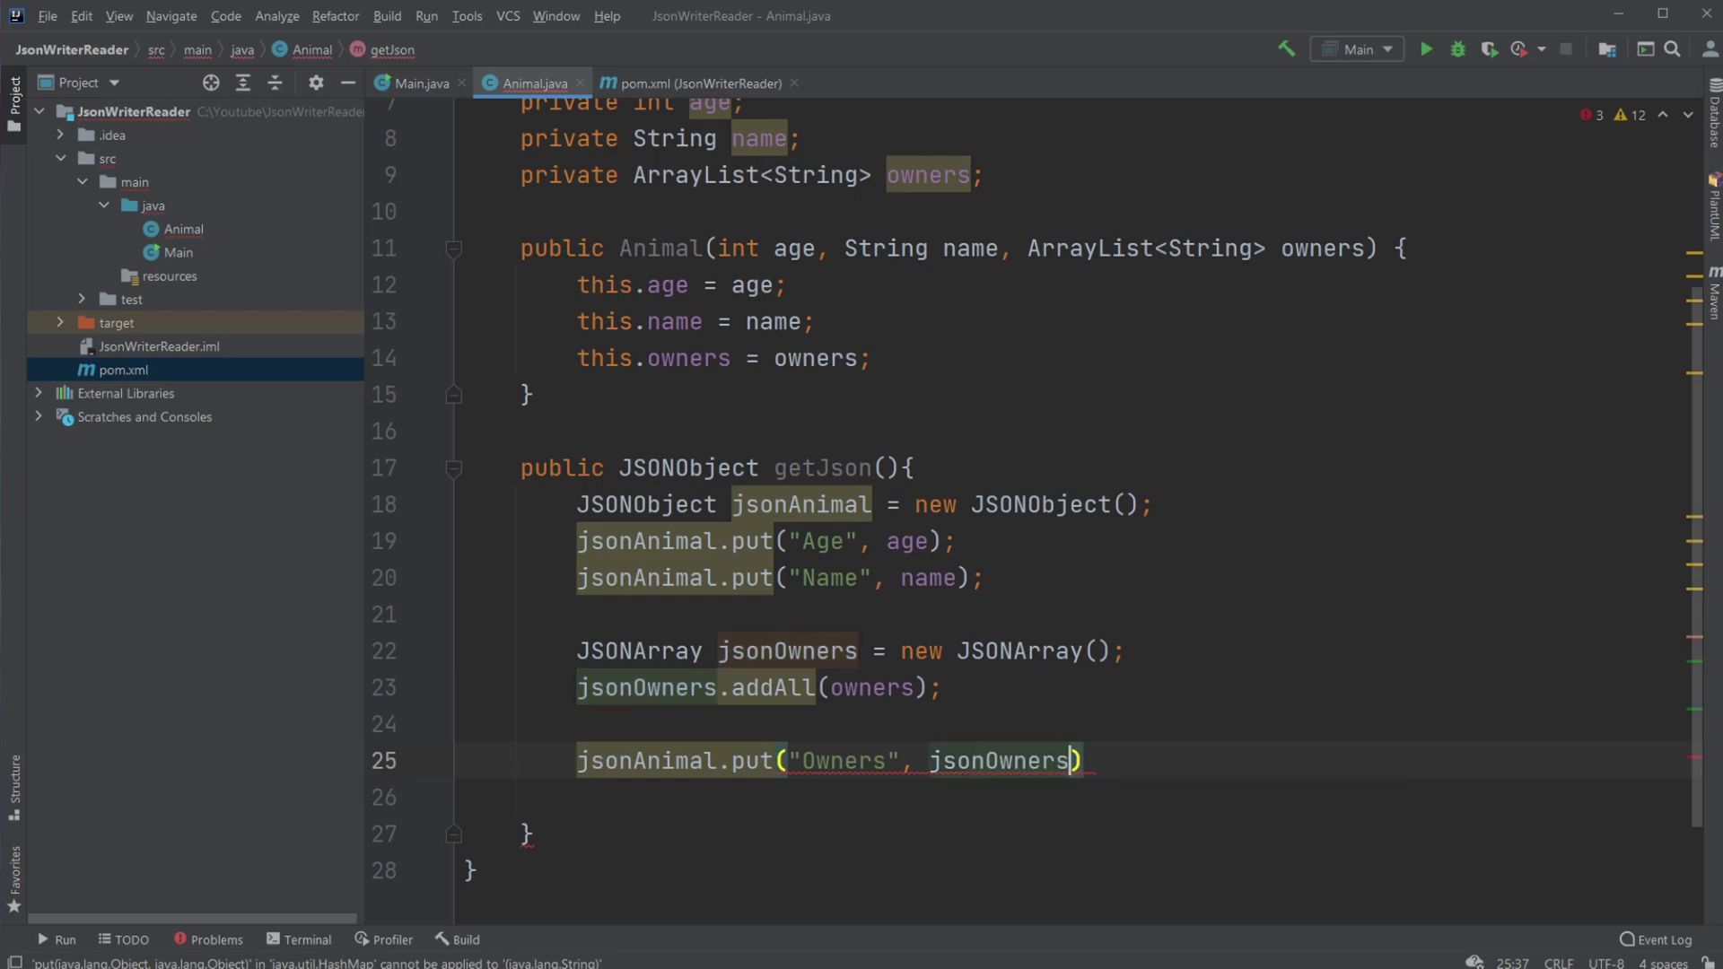
key(End)
text(;)
key(Return)
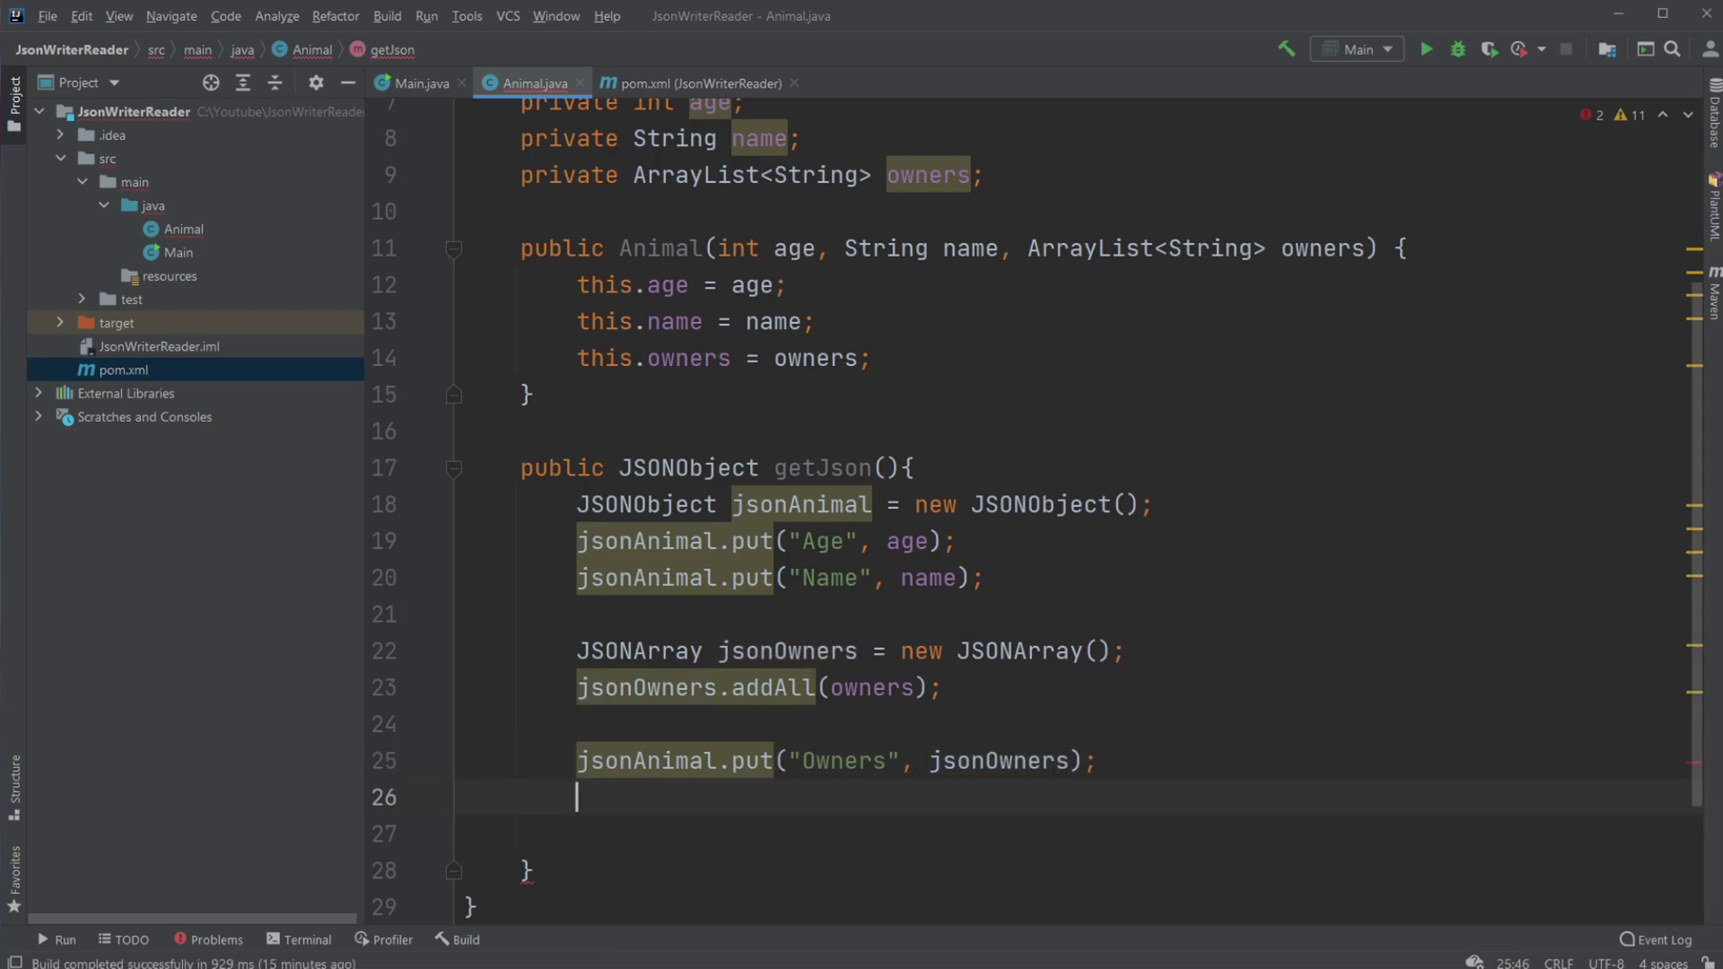
key(Return)
key(BackSpace)
scroll(1036, 512, down, 1)
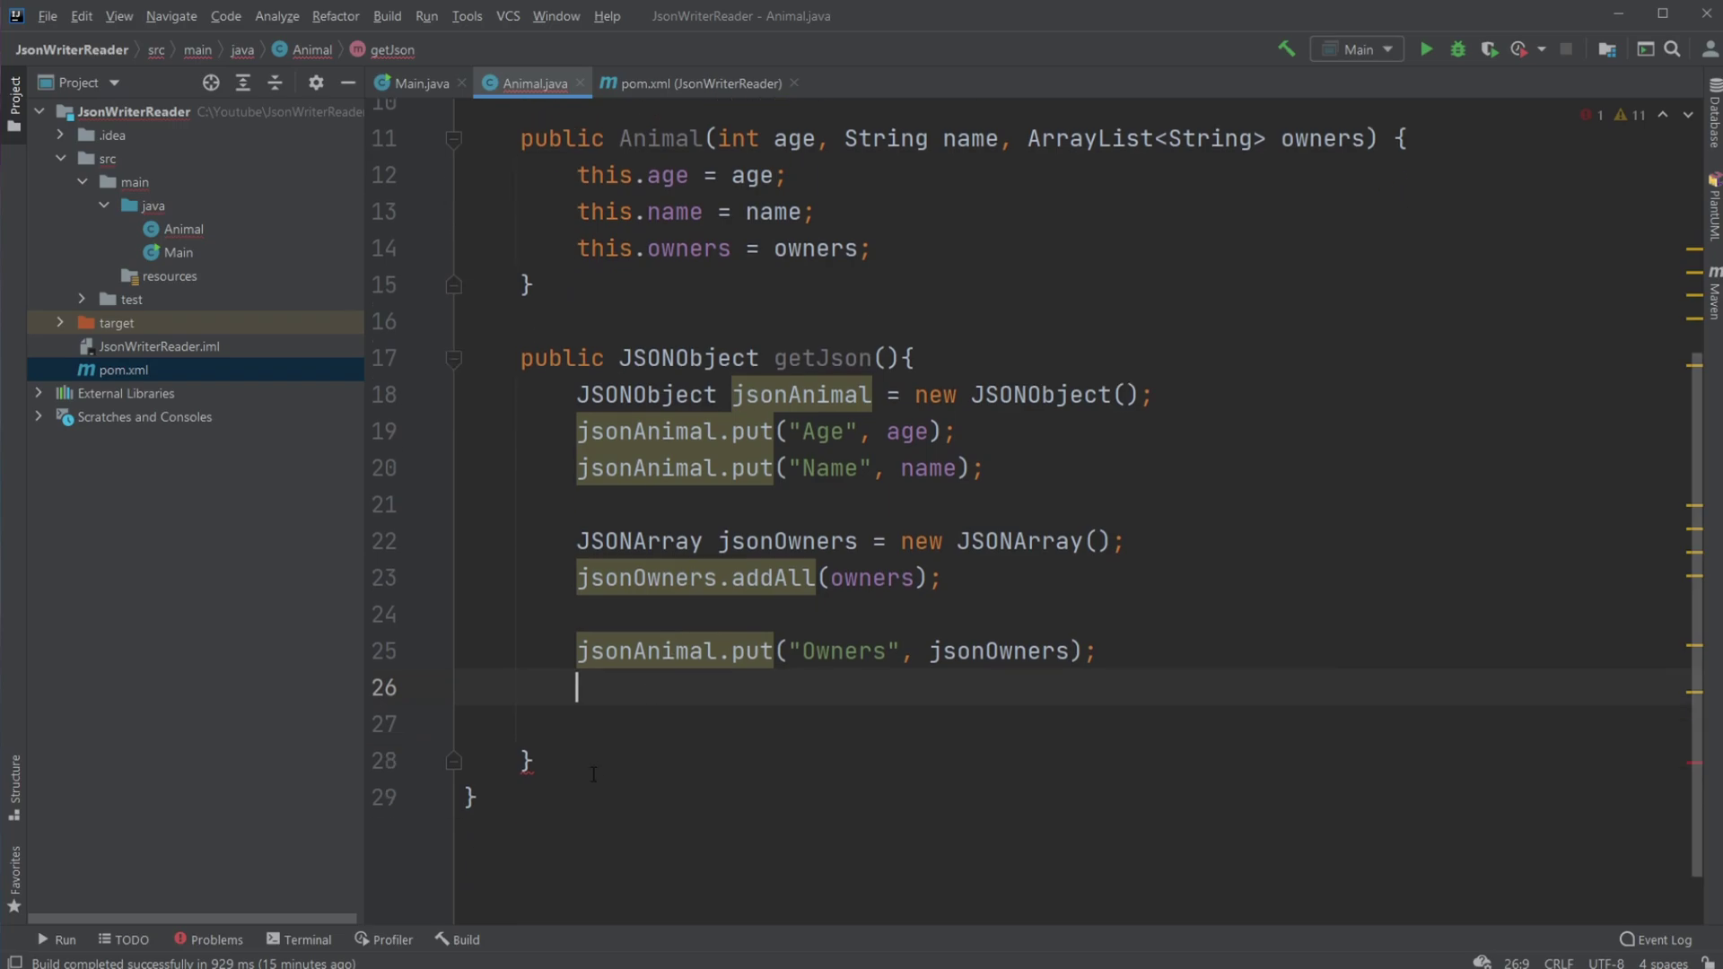
End getJson with return jsonAnimal; and switch to Main.java.
key(Down)
text(return)
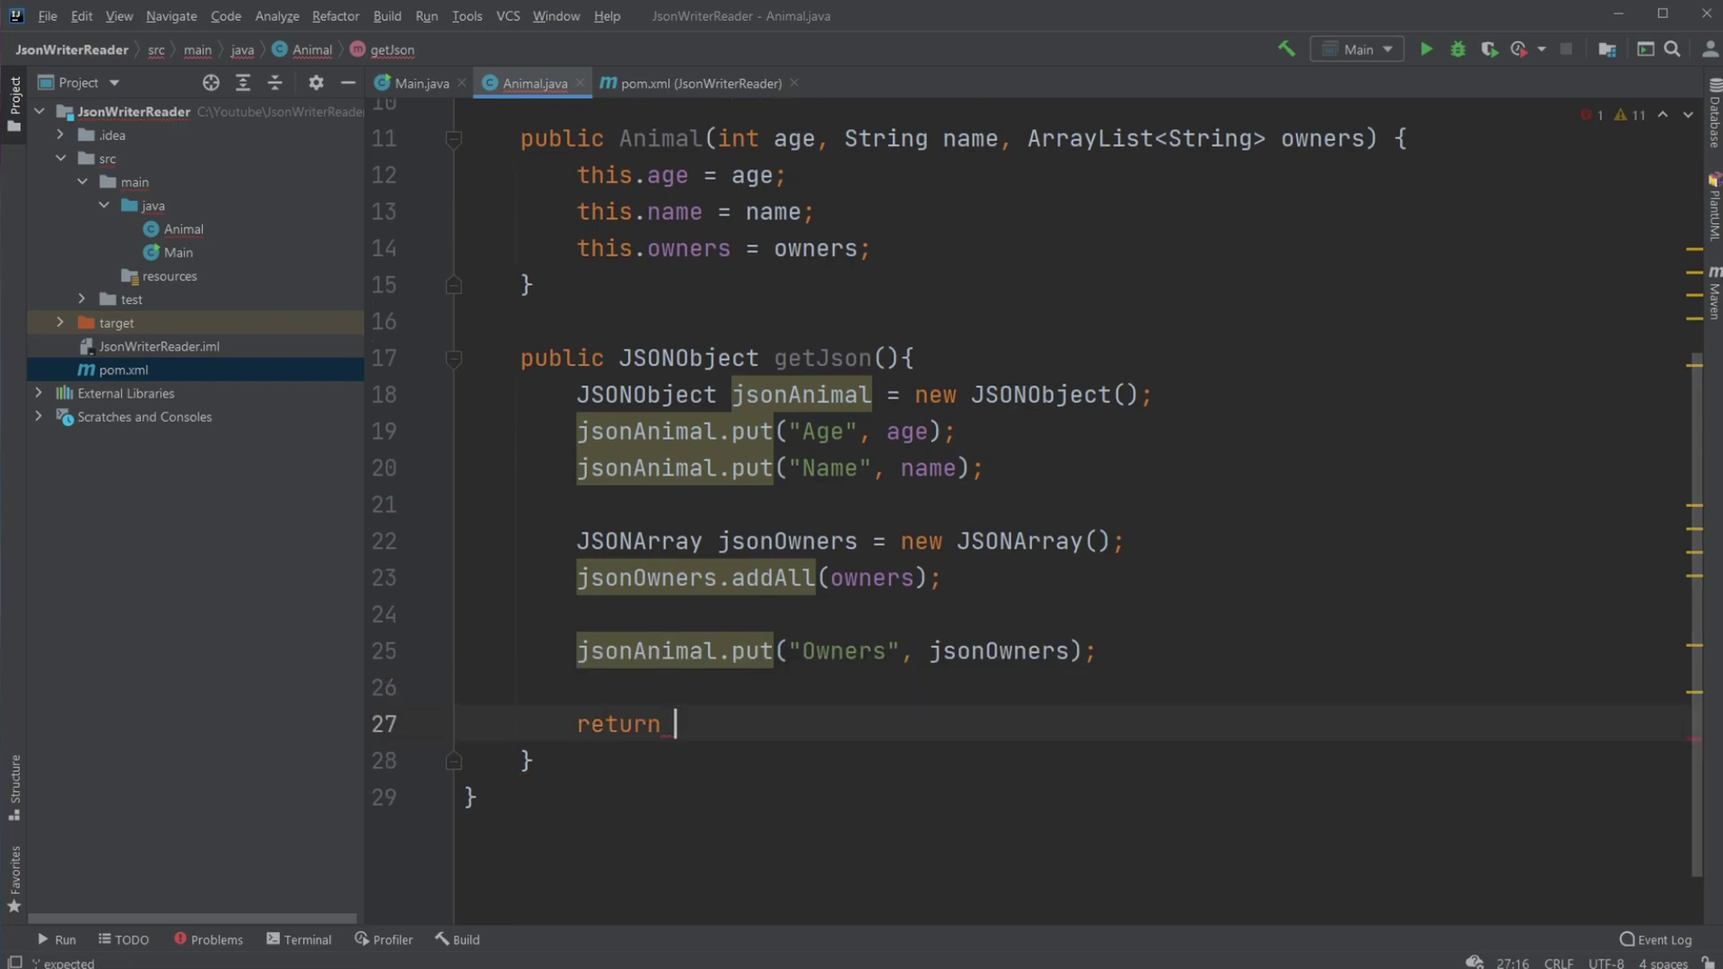
double_click(800, 394)
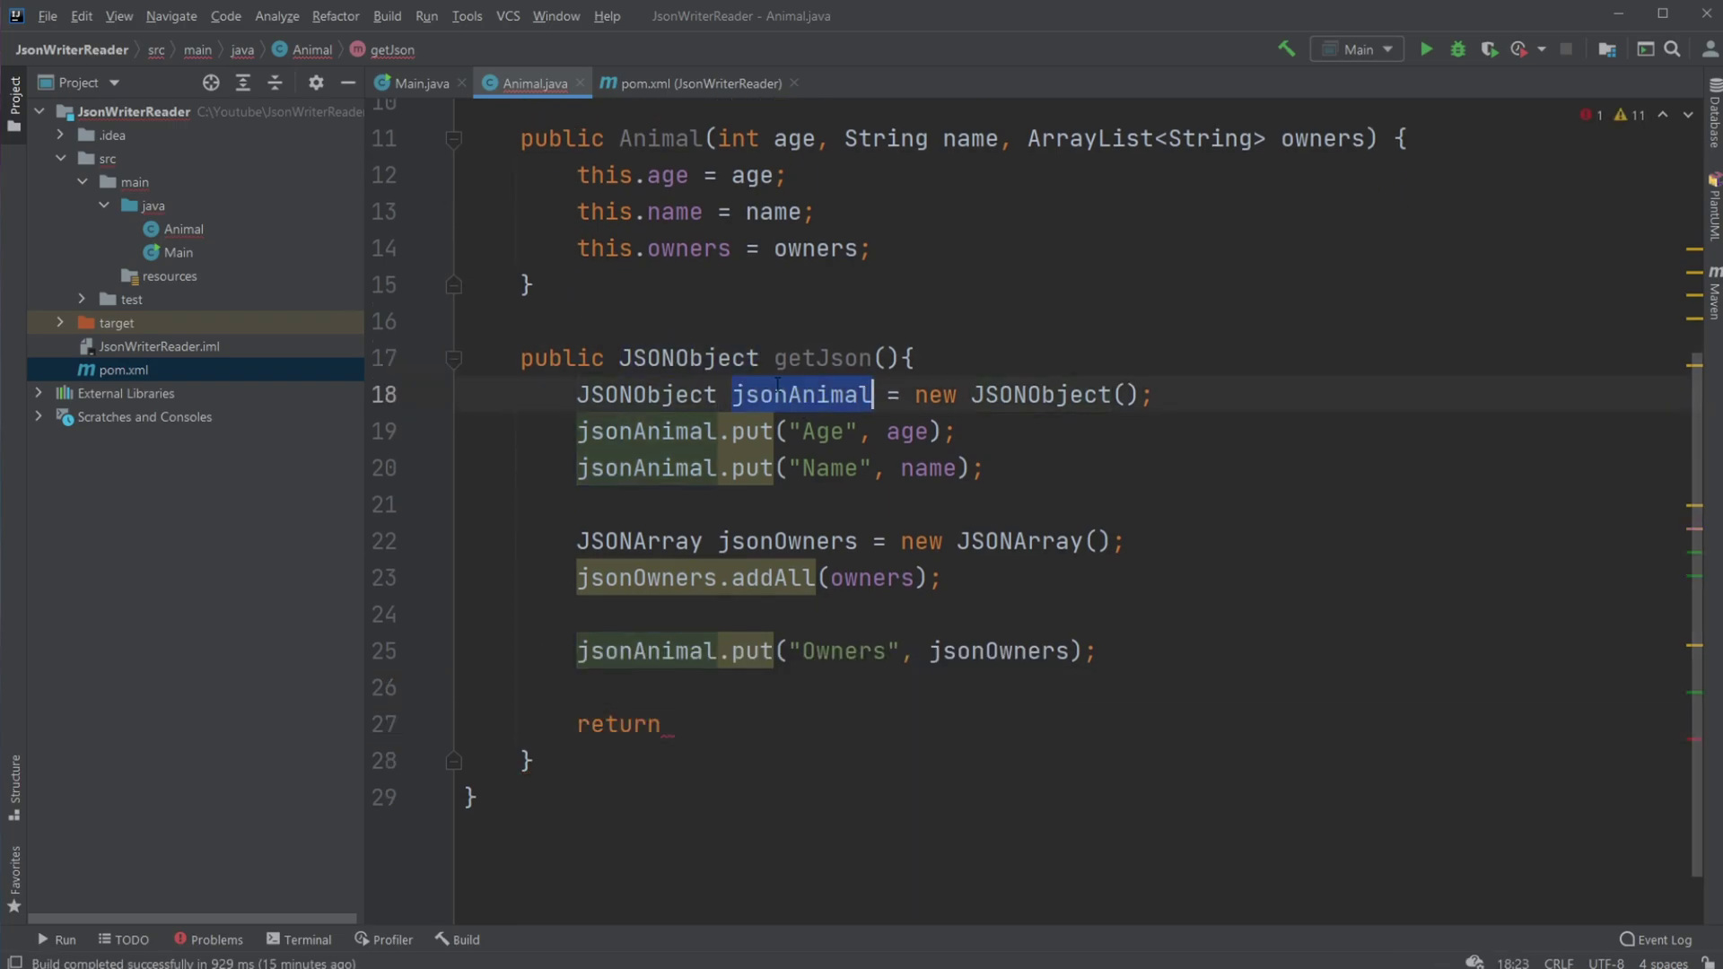
click(766, 707)
text(js)
key(Return)
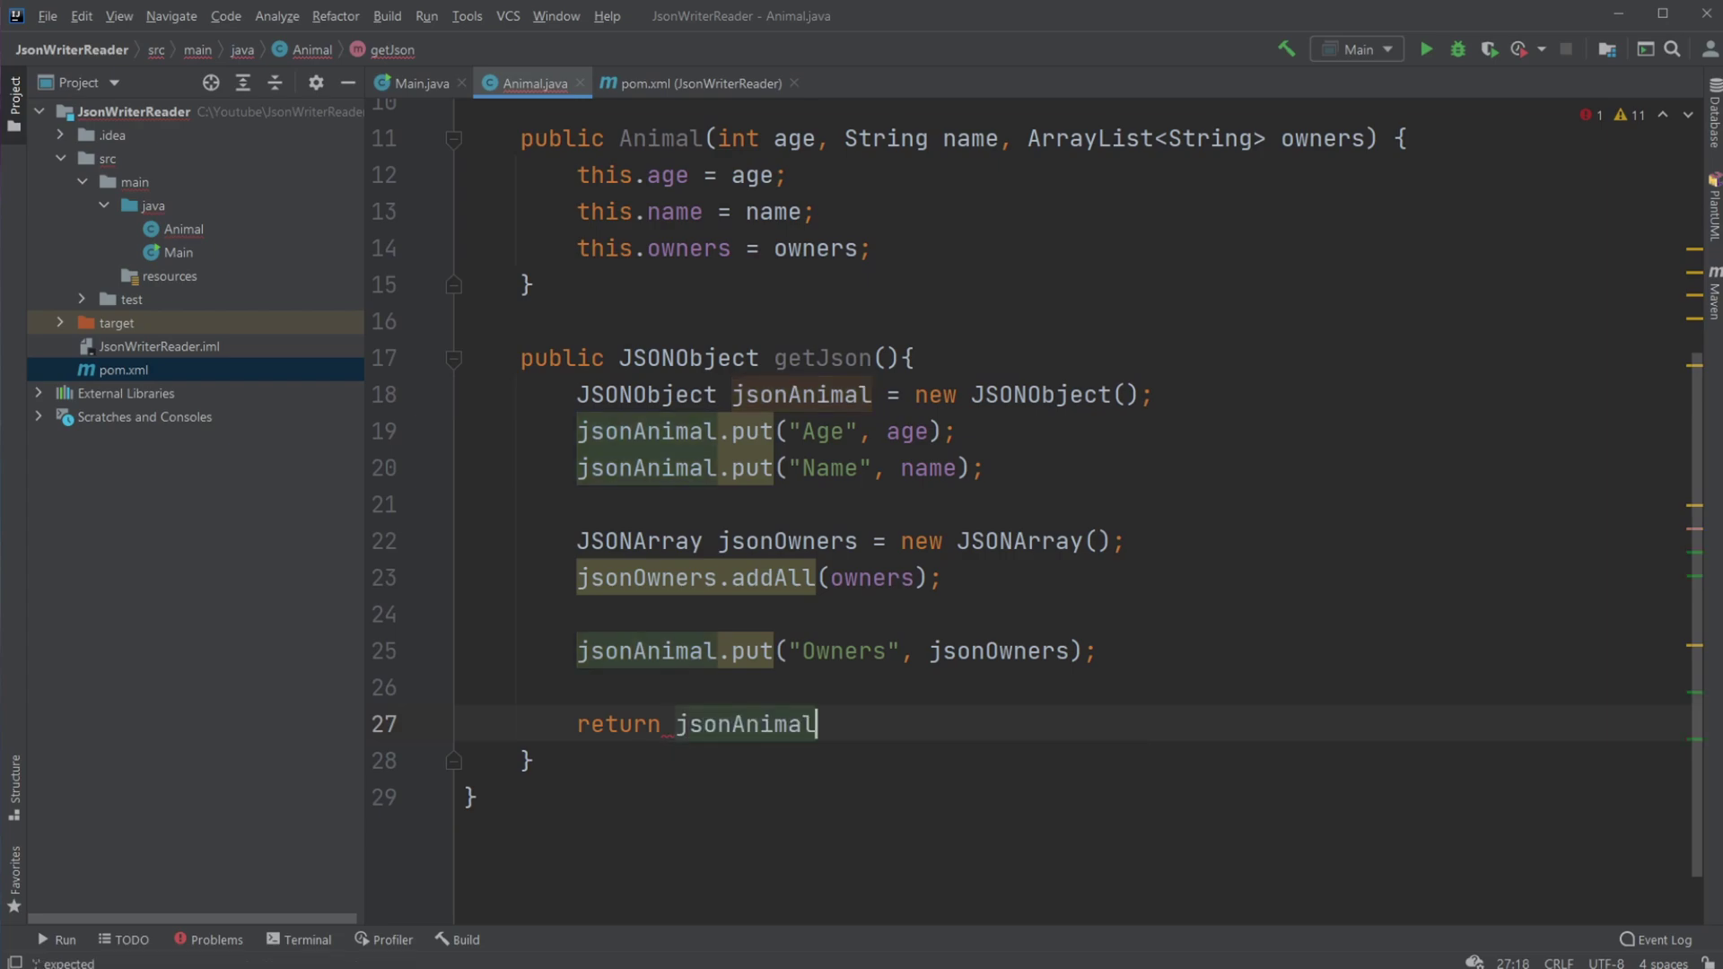
text(;)
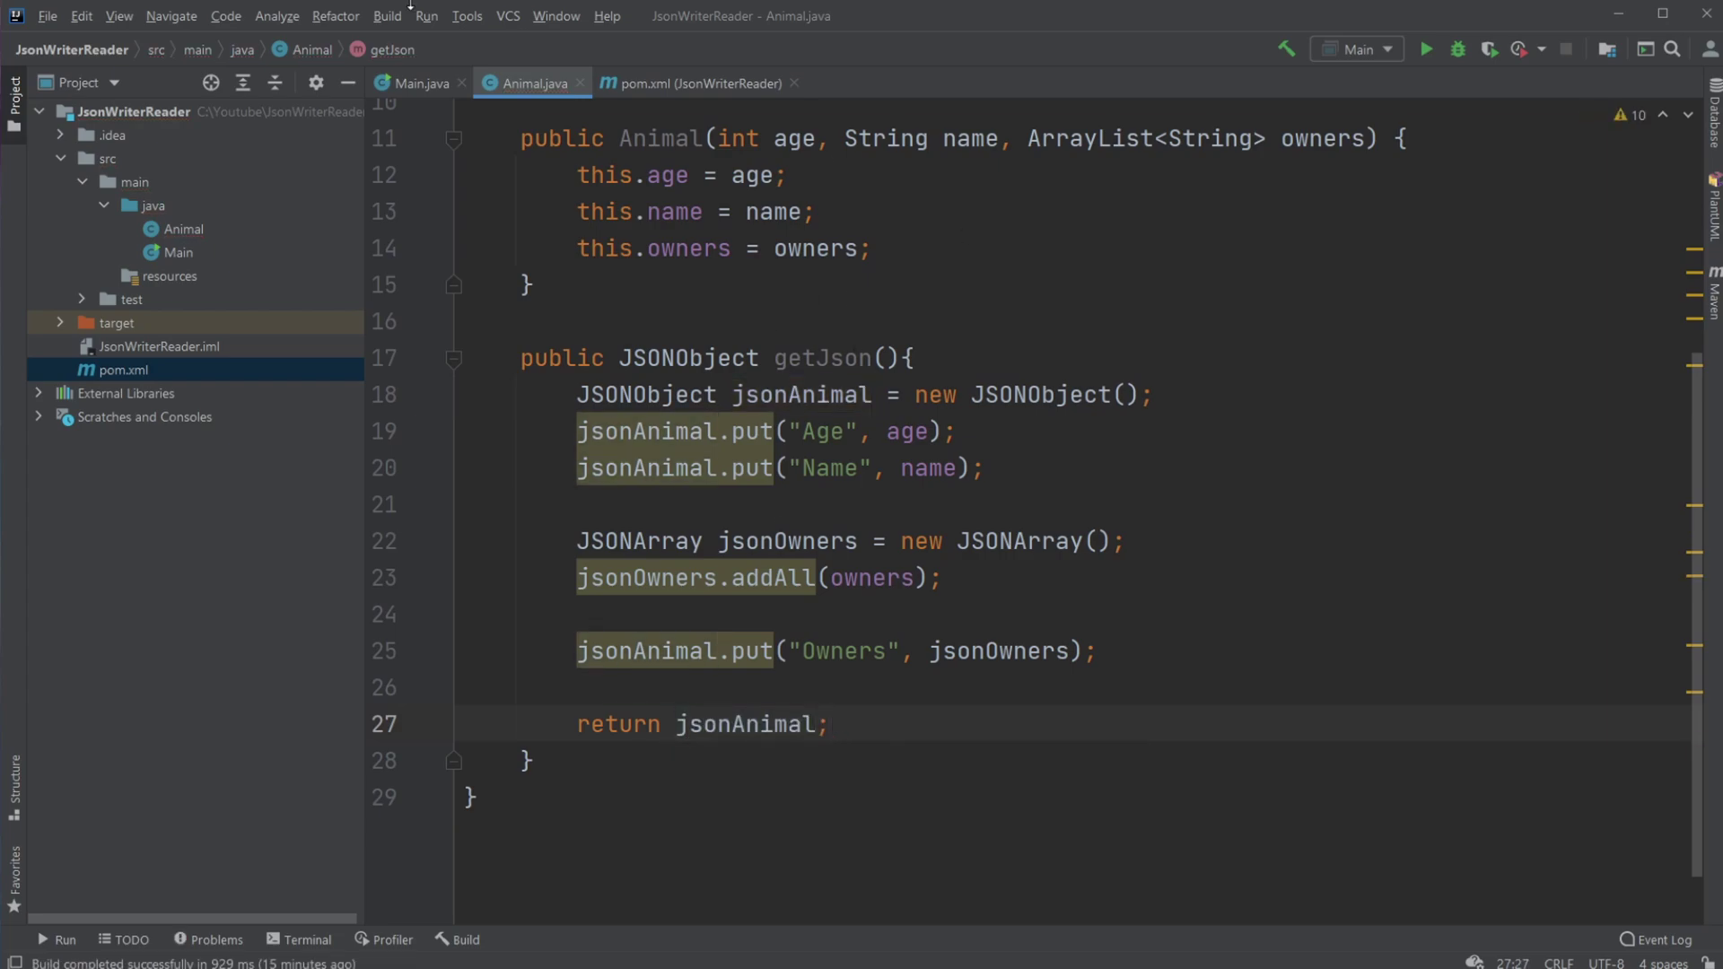
click(389, 82)
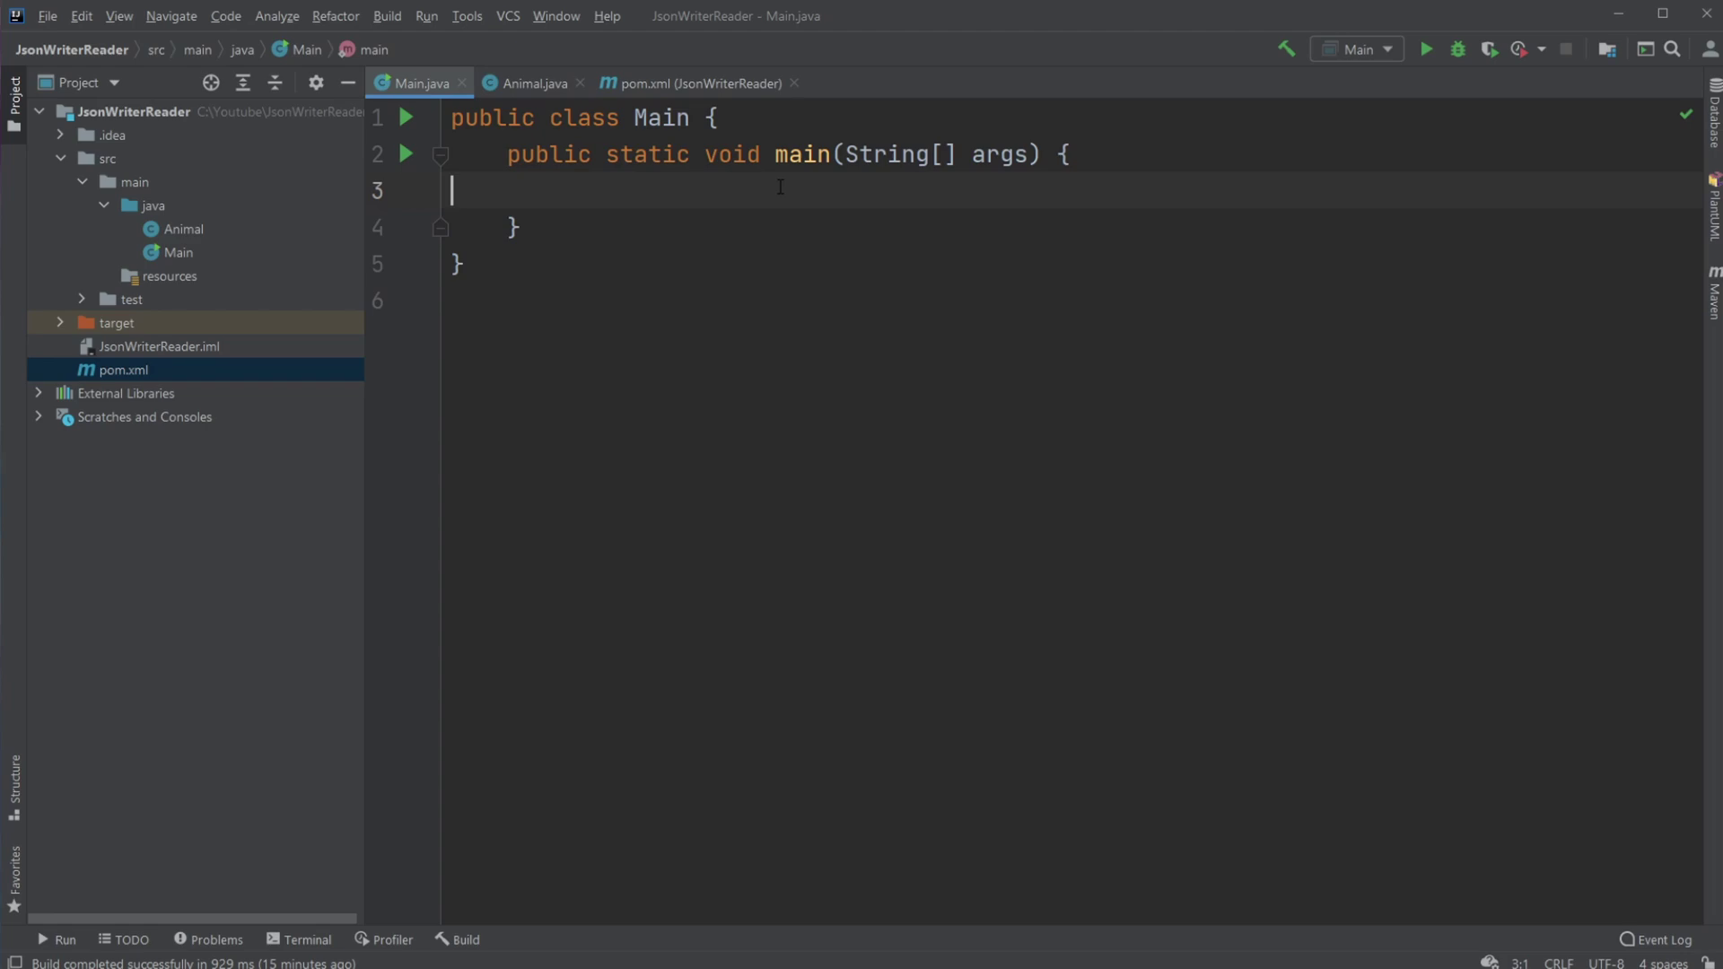
Declare ArrayList<String> owners = new ArrayList<>() in main, with ArrayList imported.
key(Return)
key(Return)
text(a)
key(BackSpace)
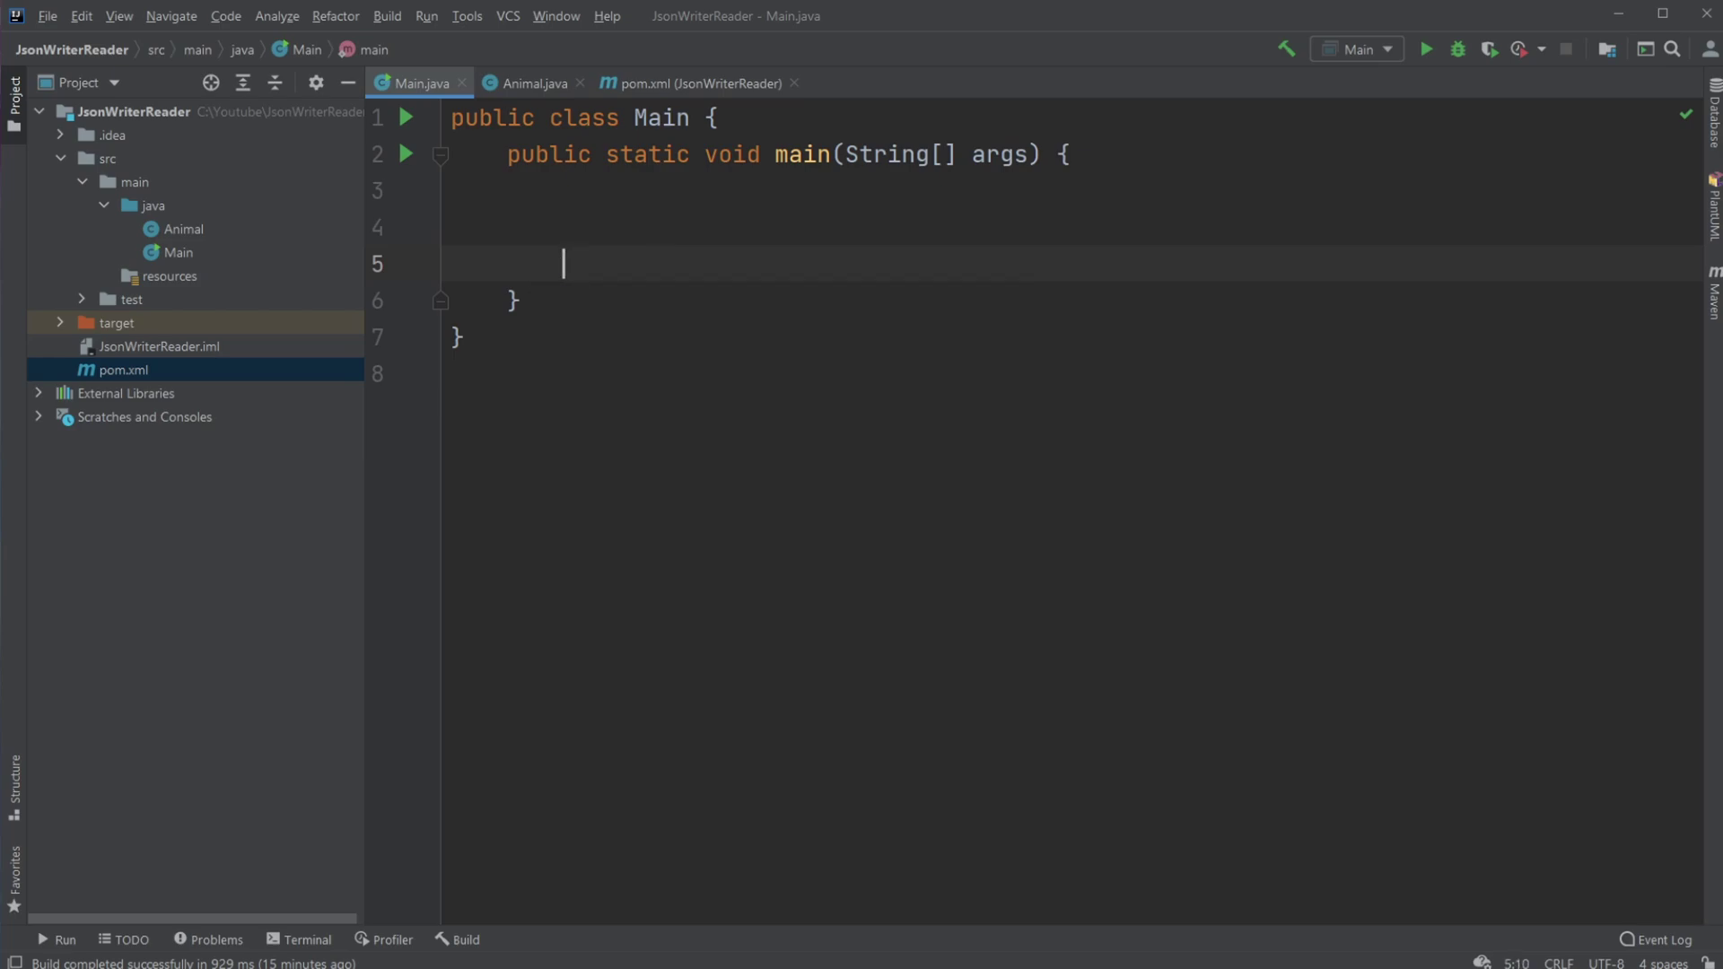
text(Ar)
key(Down)
key(Down)
key(Down)
key(Down)
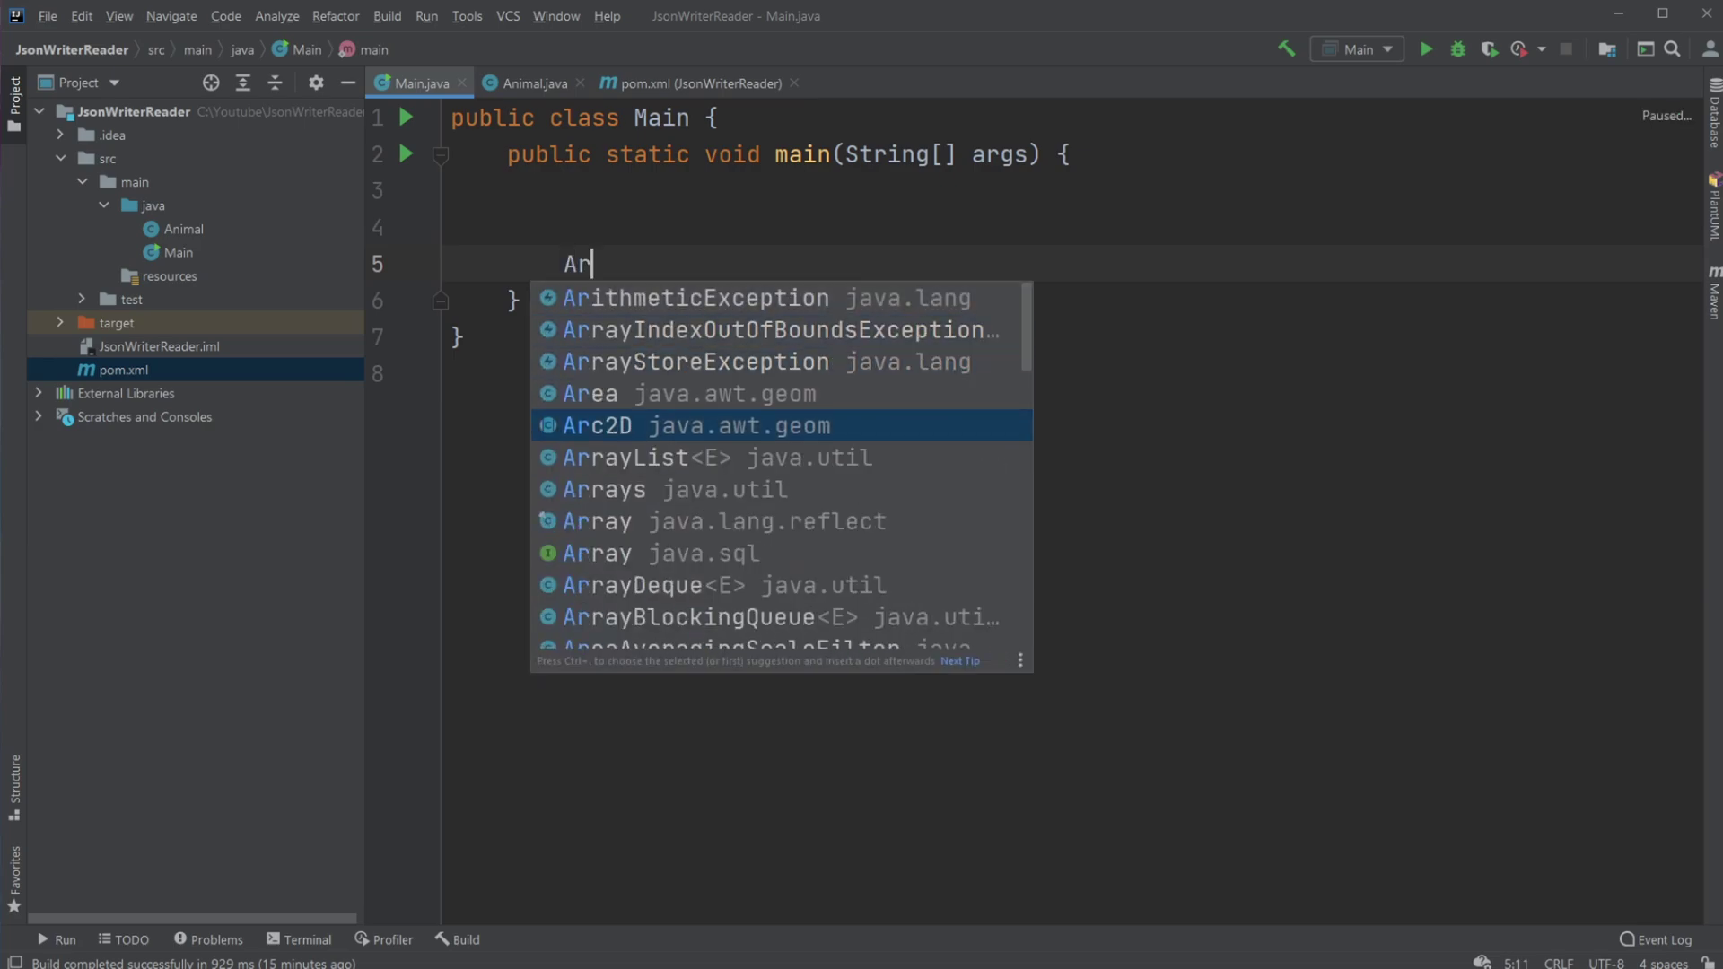
key(Down)
key(Return)
text(<Stri>)
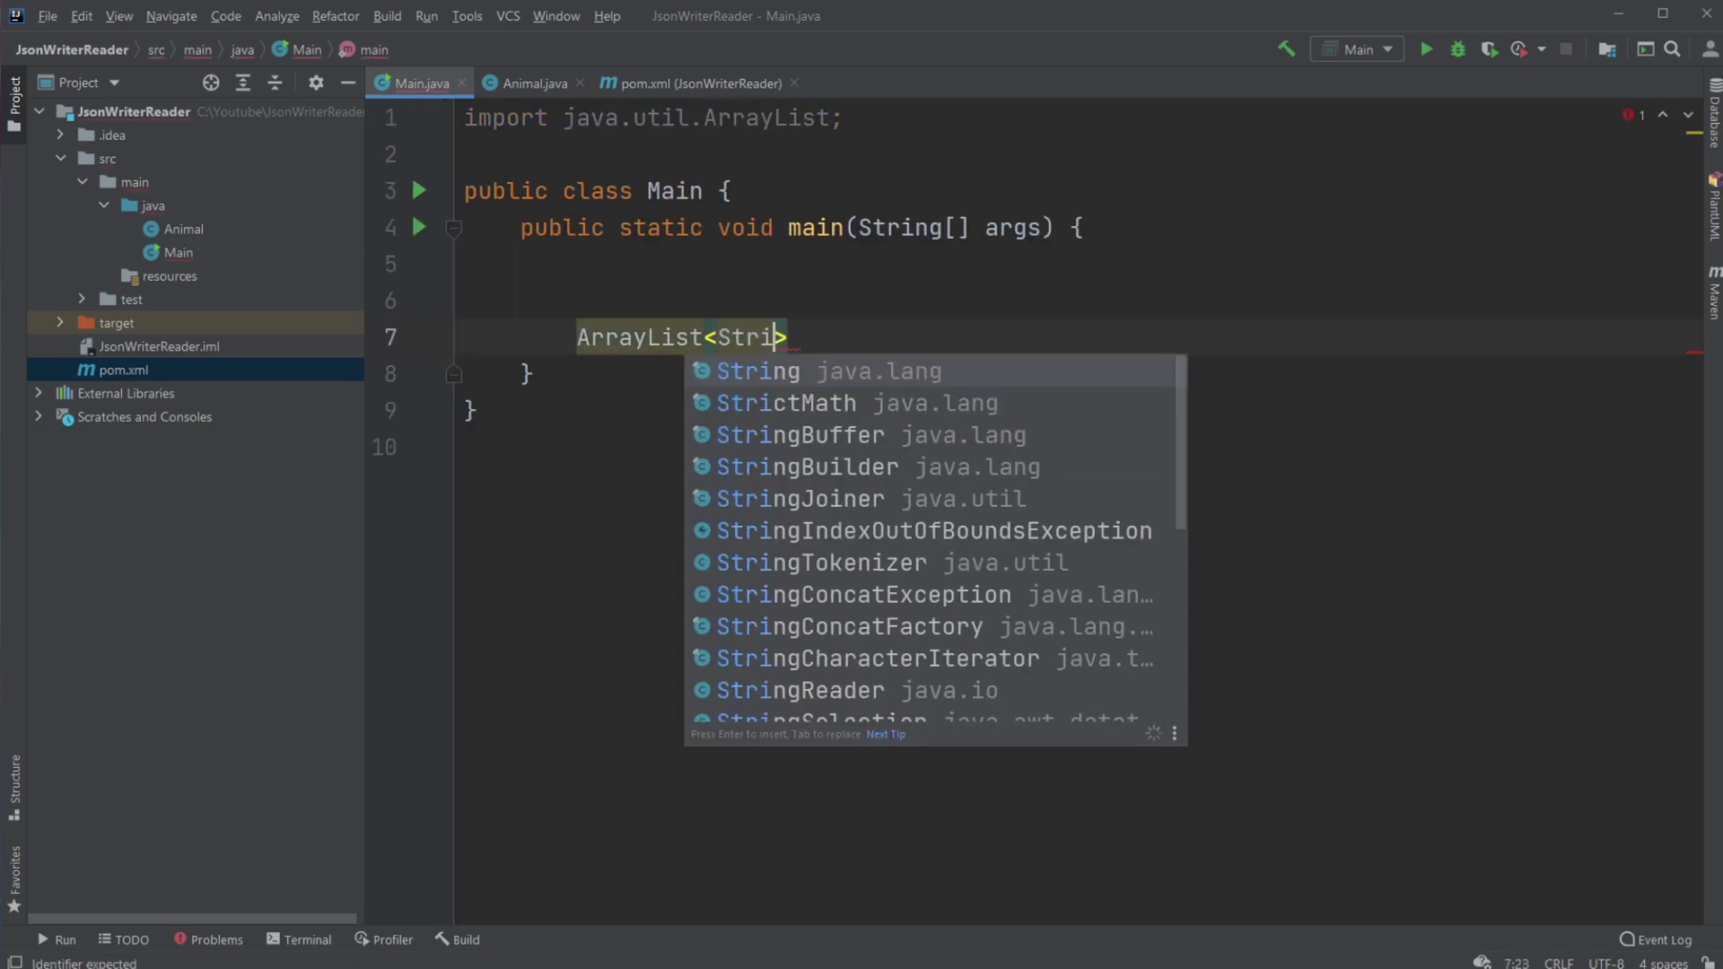
key(Return)
text(> owe)
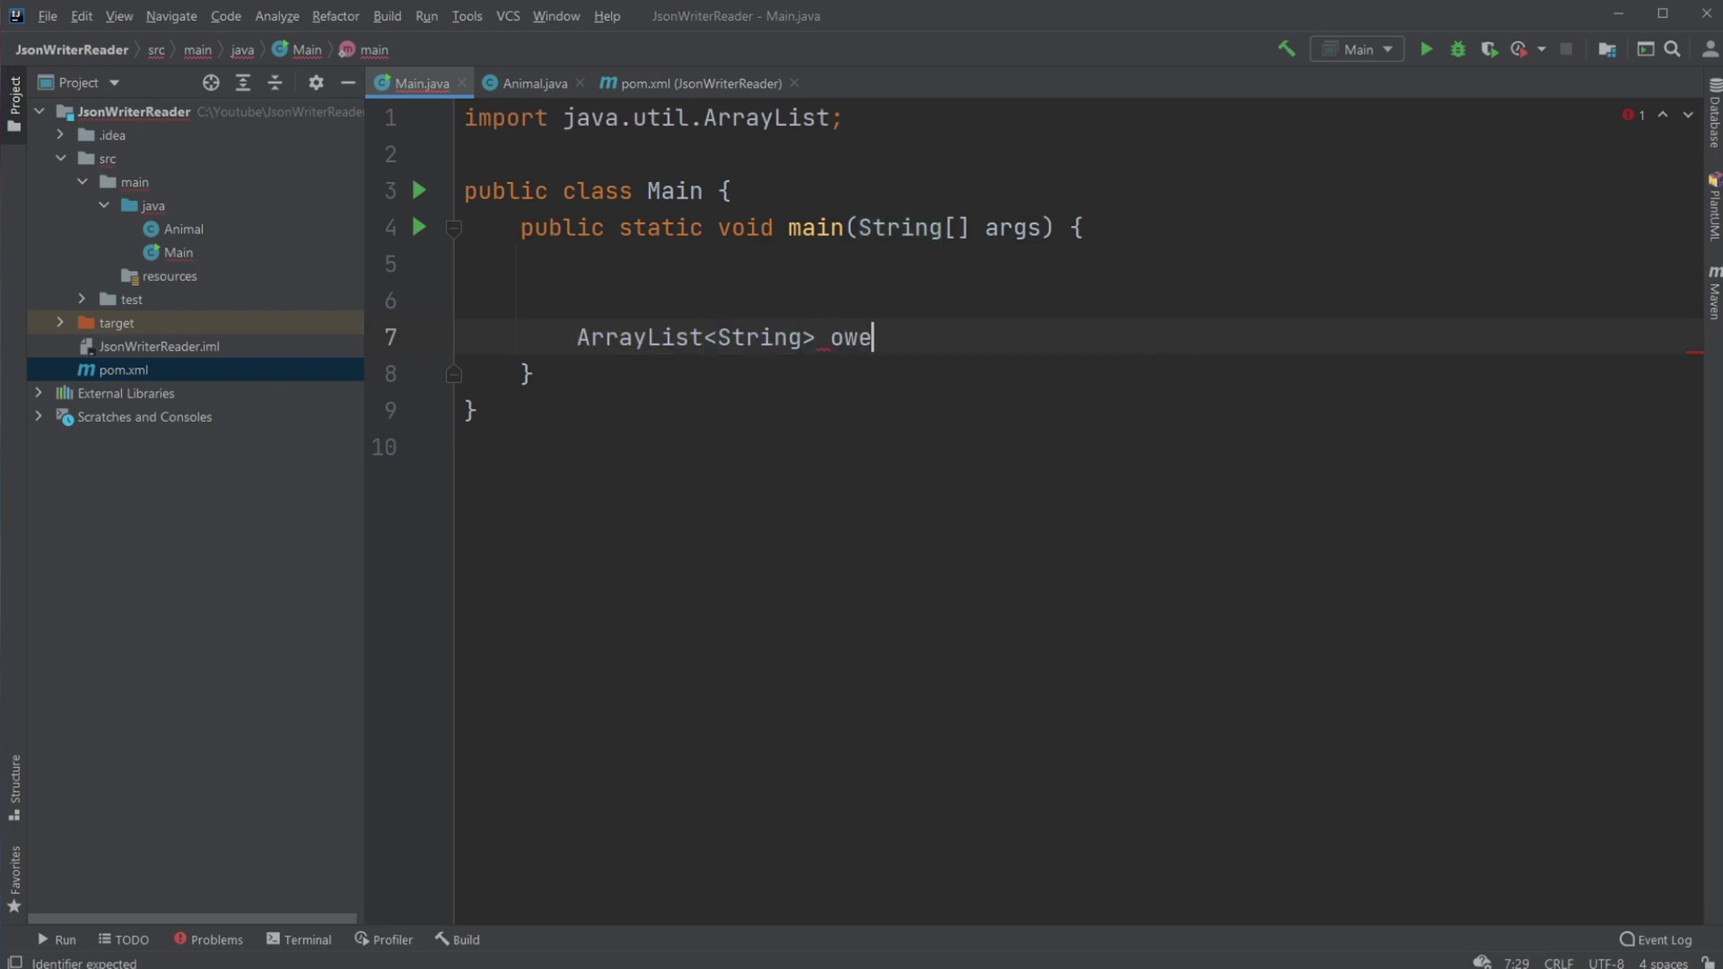
key(BackSpace)
text(ners)
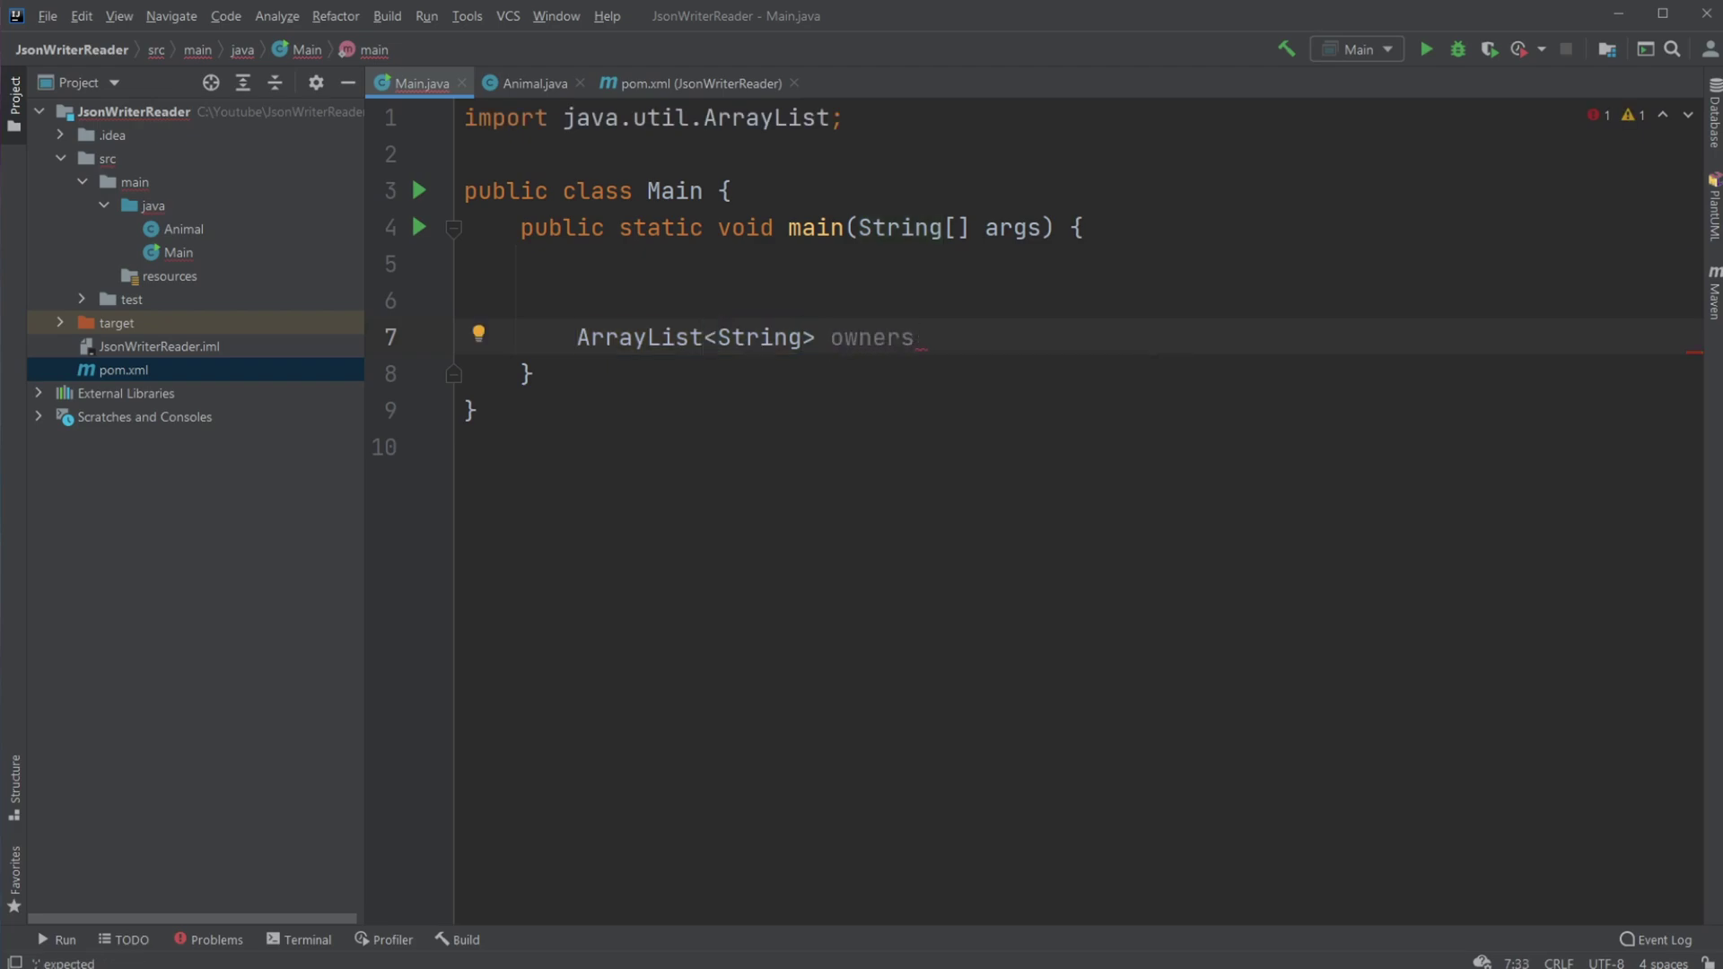
text( = new)
key(Return)
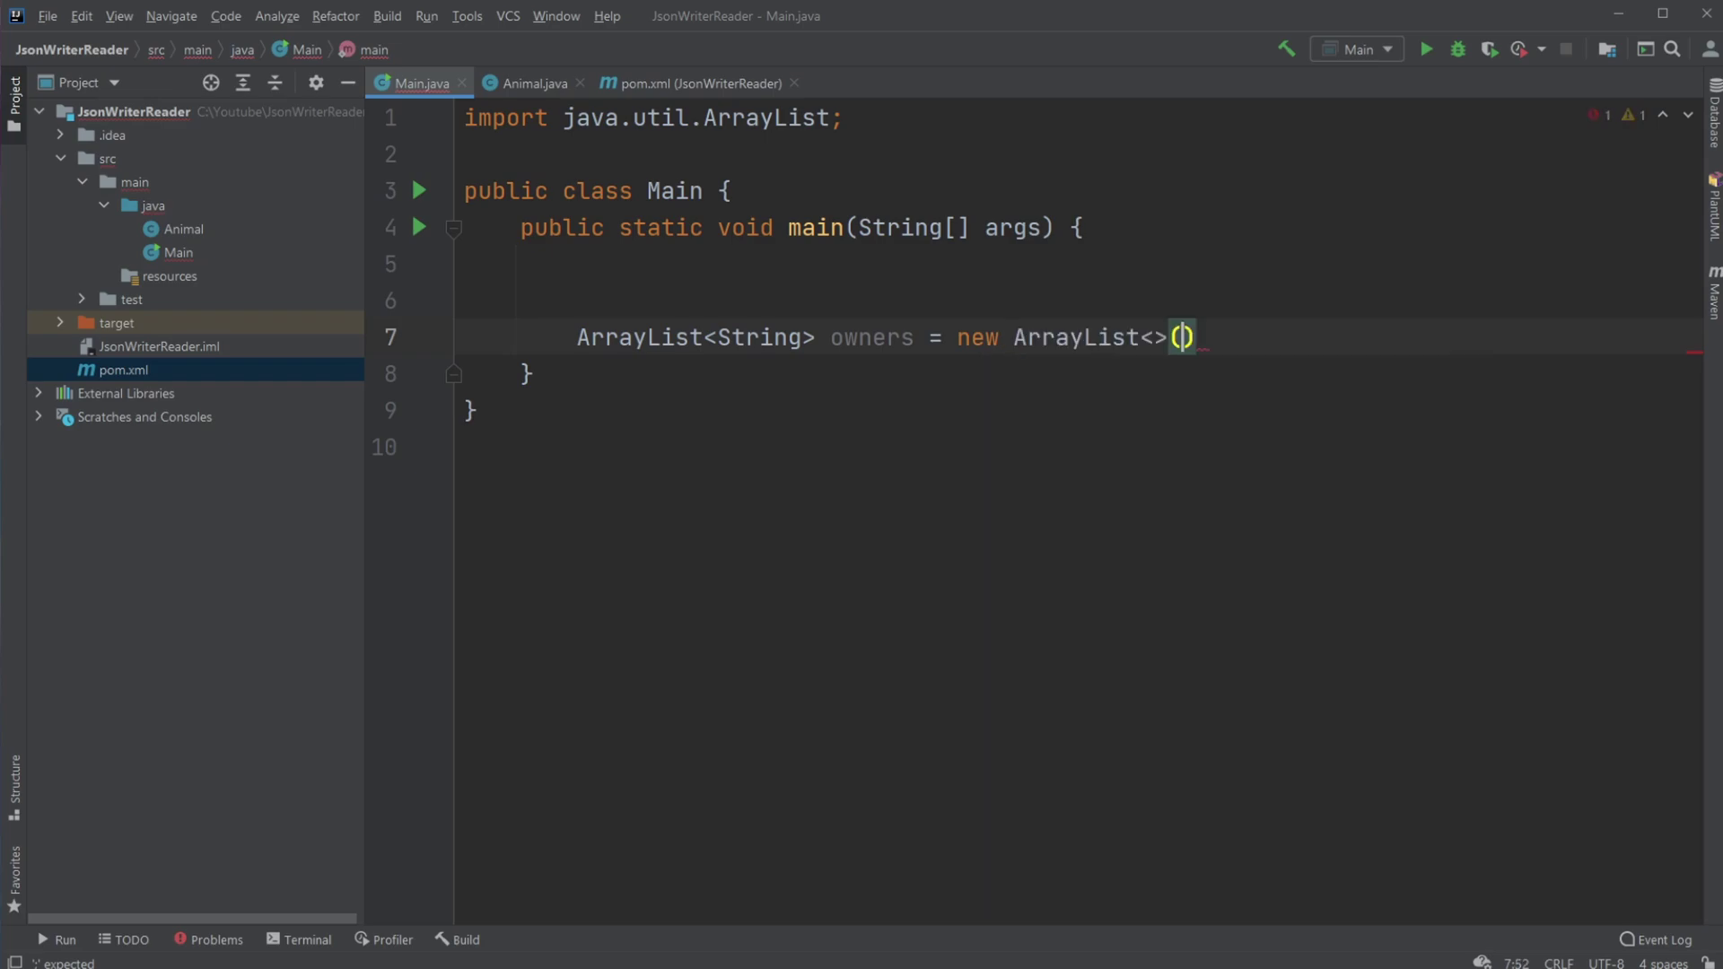
key(End)
text(;)
Add "Dani" and "Eva" to owners with two owners.add calls.
key(Return)
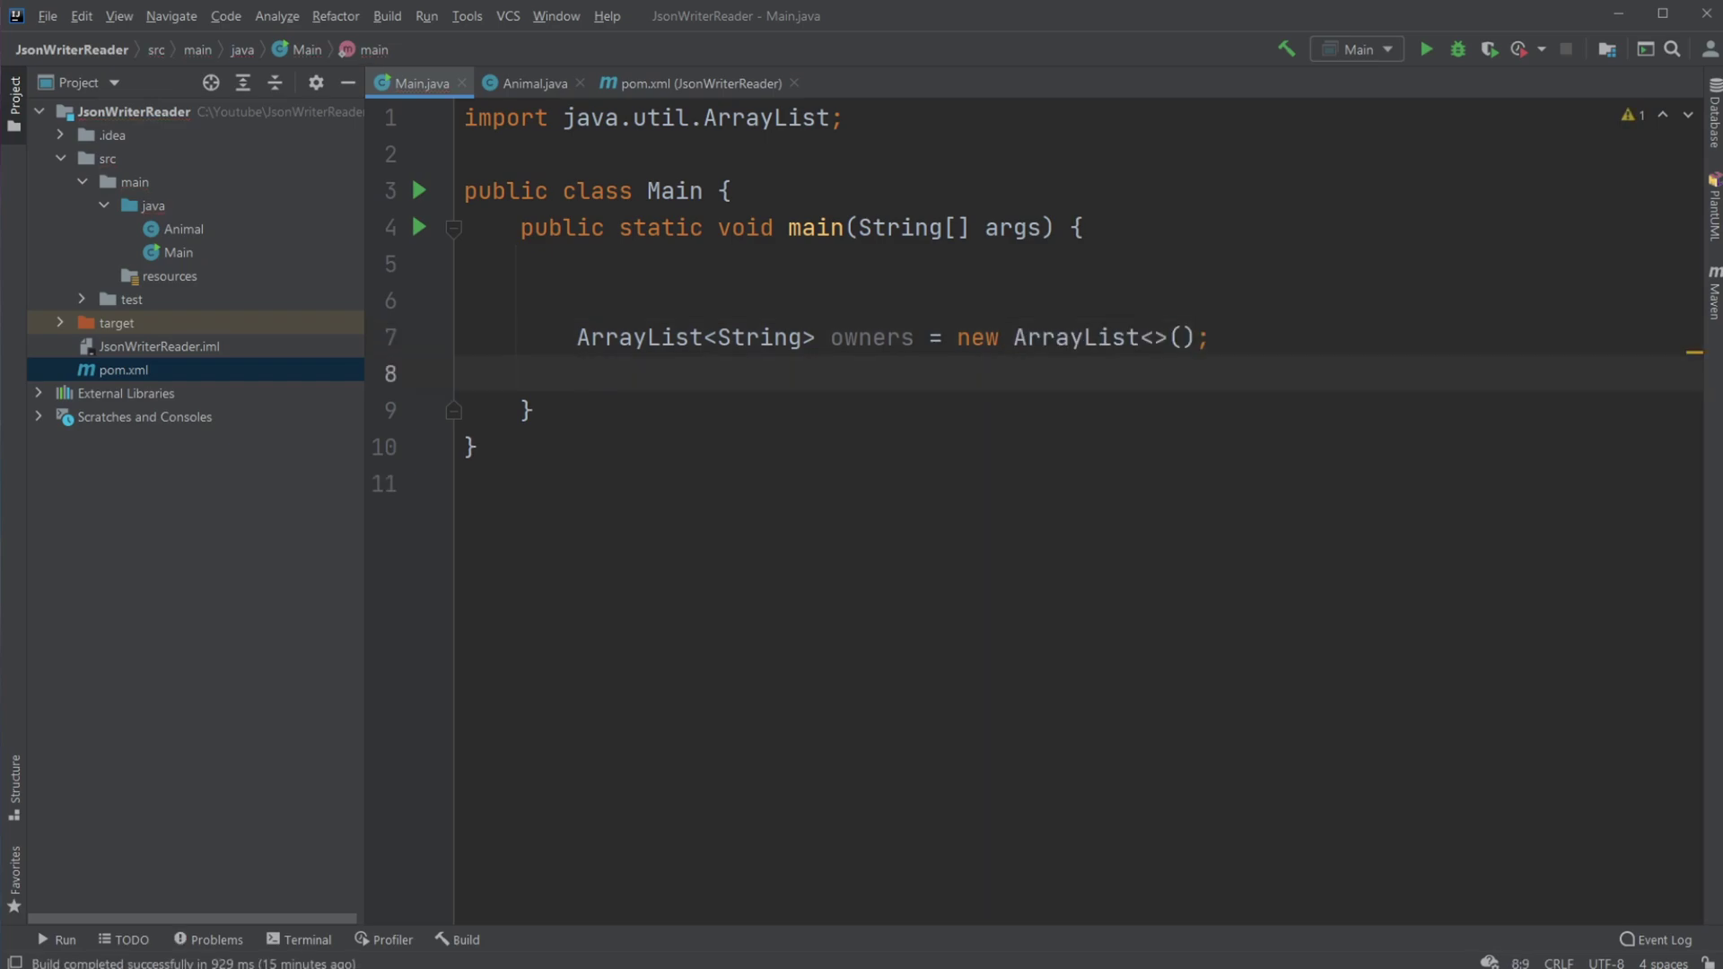
text(owners.)
key(Escape)
text(add()
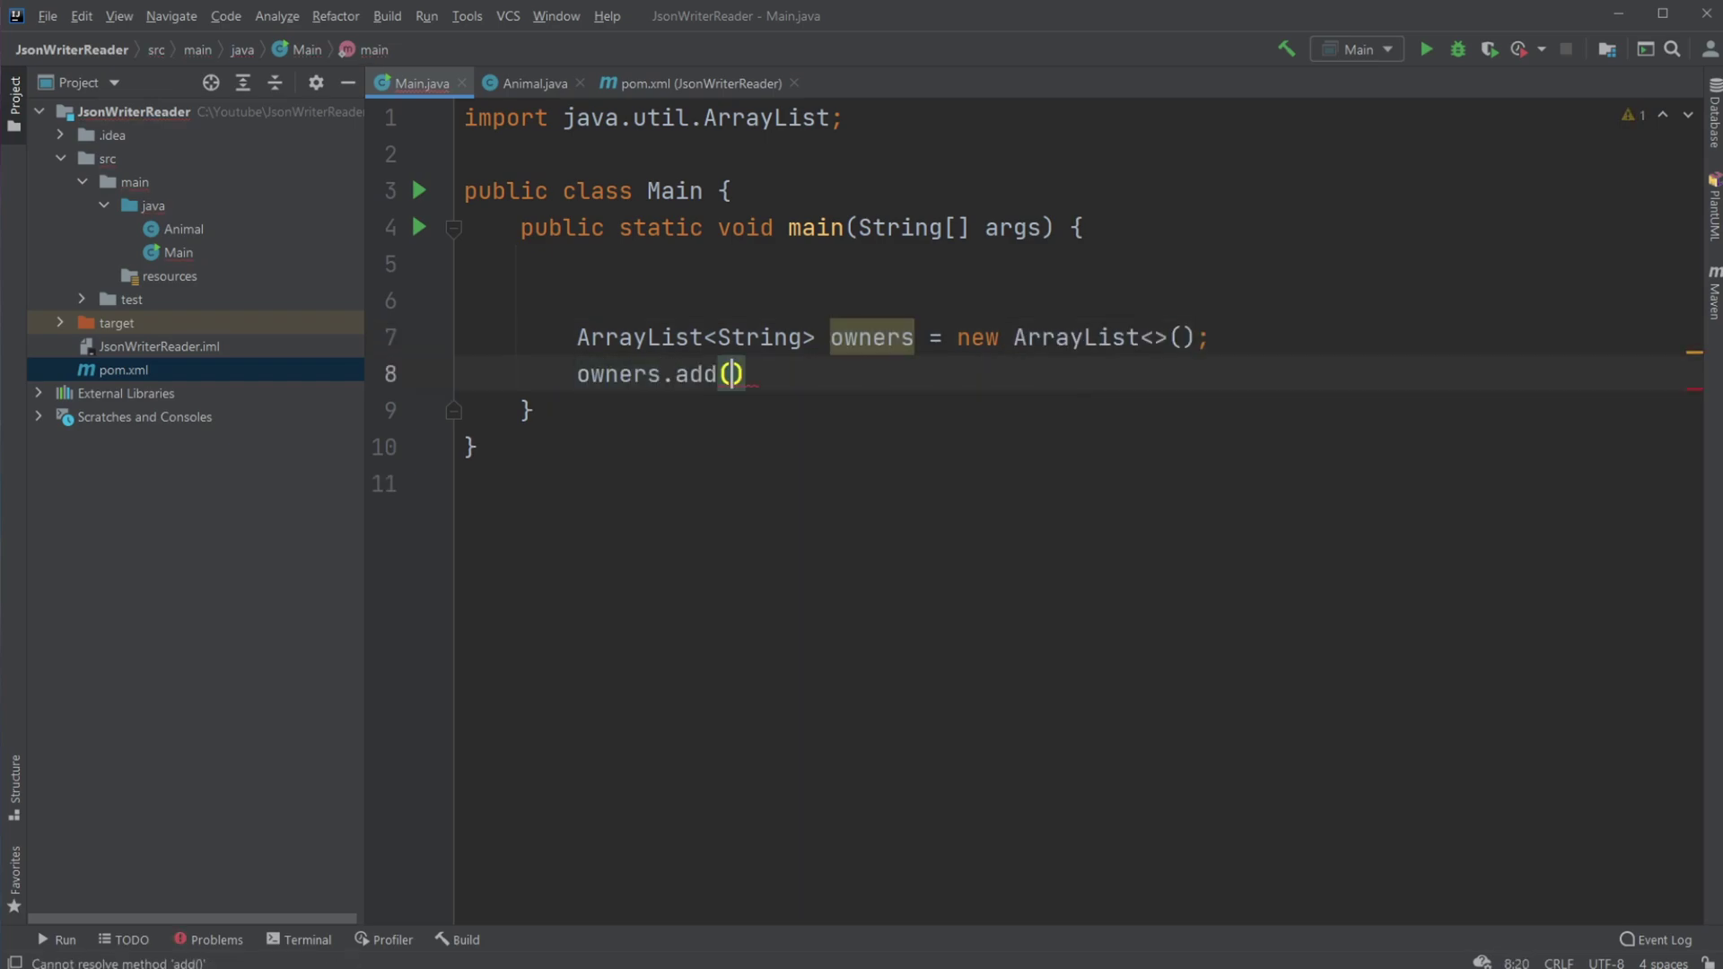
text("Dani")
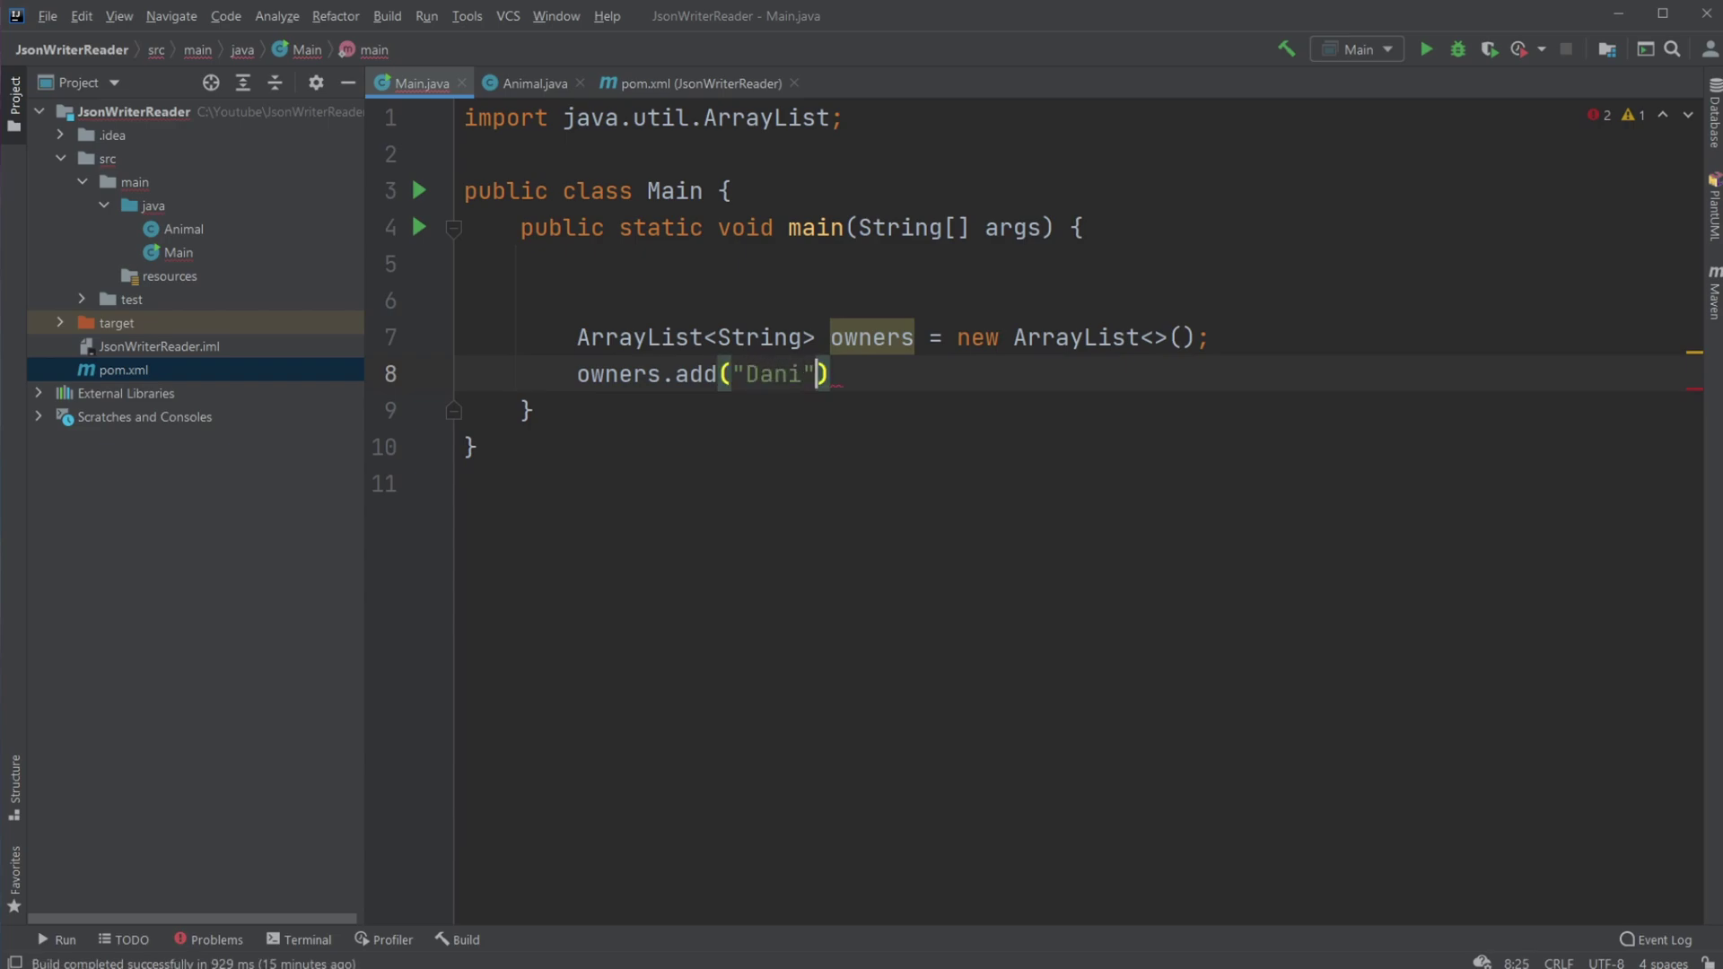
key(Down)
key(Up)
key(End)
text(;)
key(Return)
text(owners.)
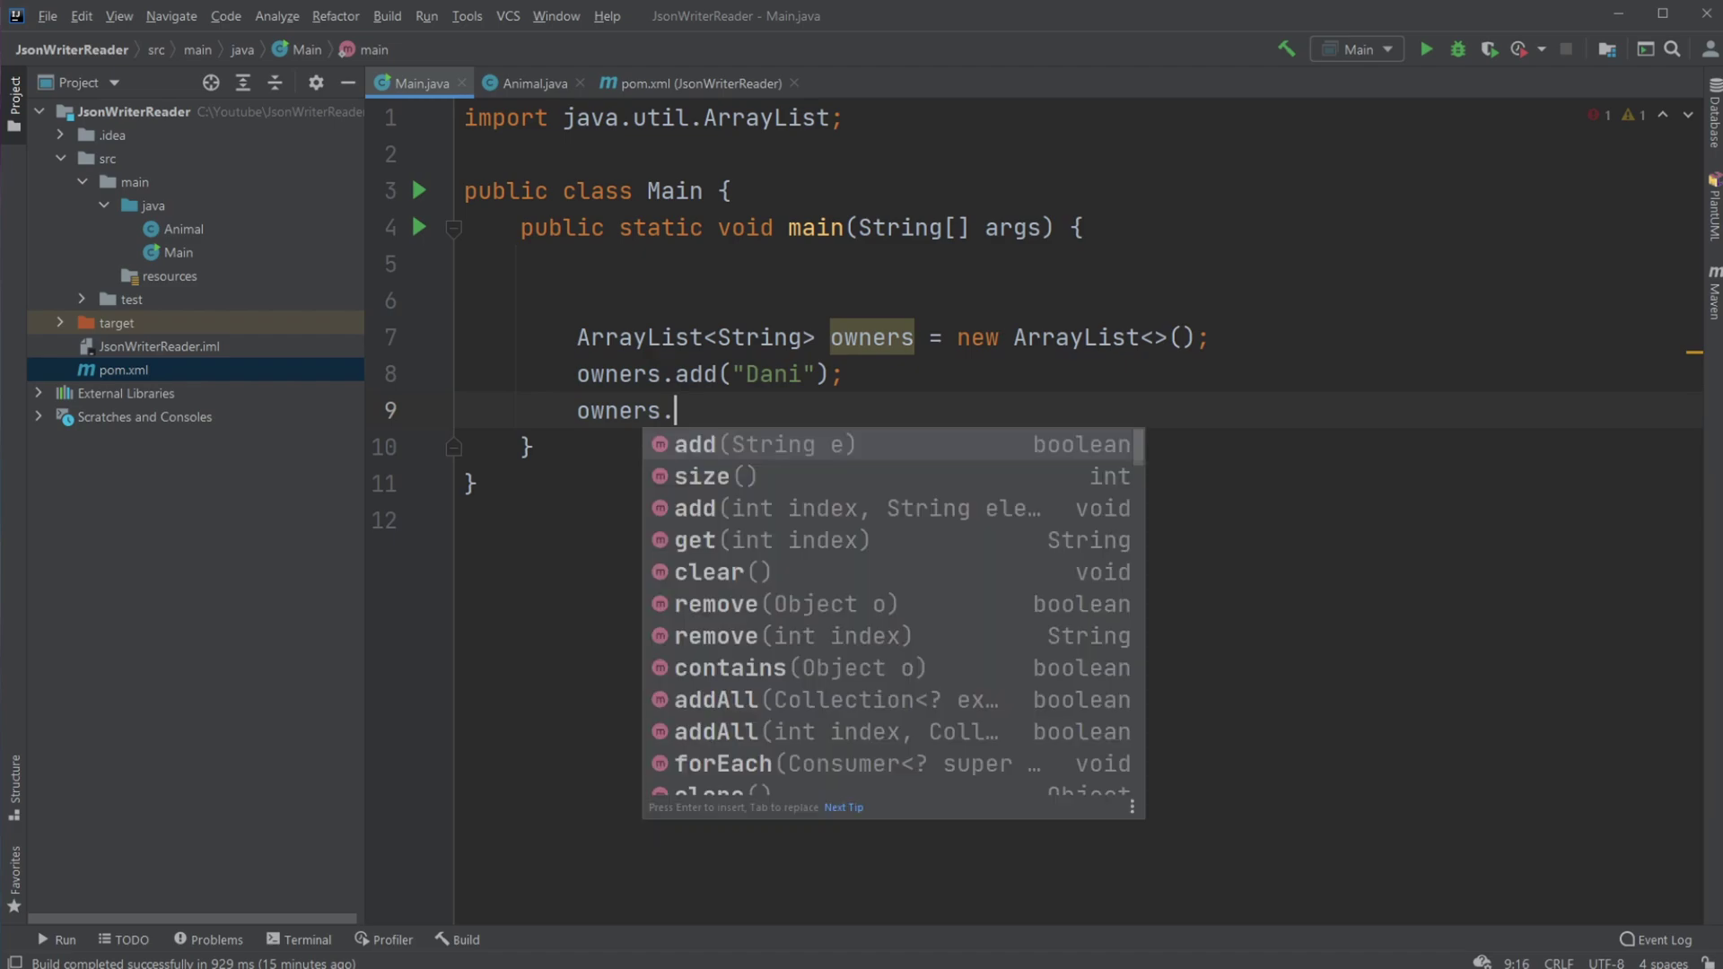
key(Return)
text("Eva)
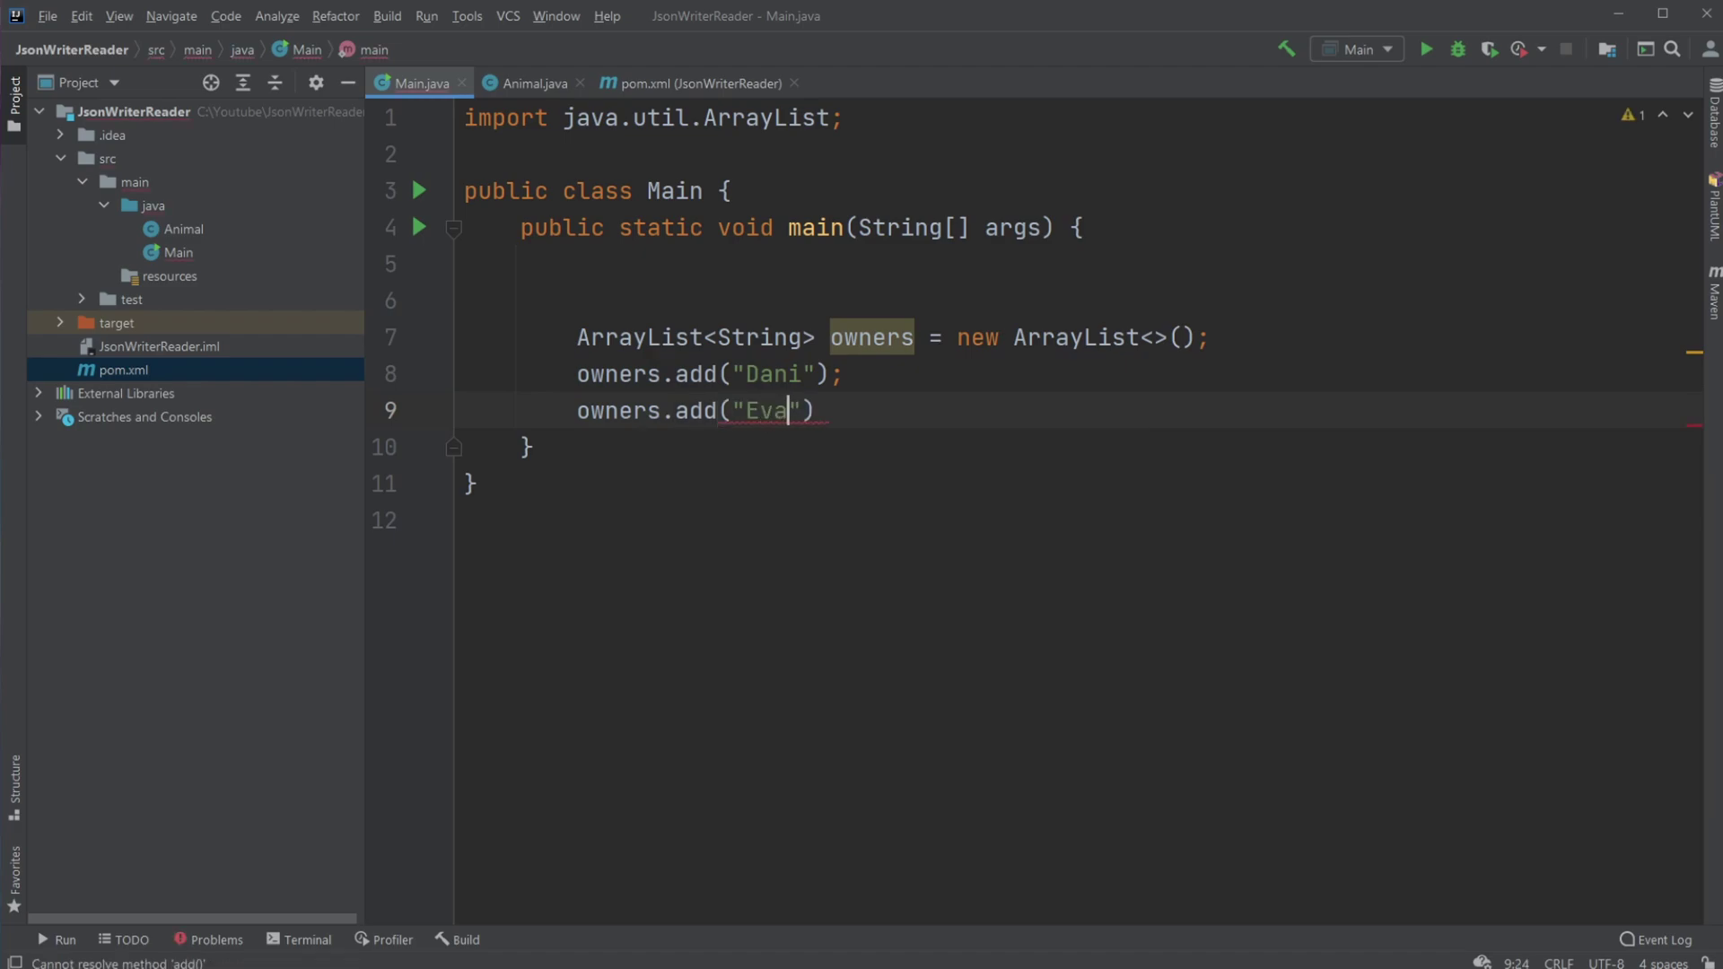
key(End)
text(;)
key(Return)
key(Return)
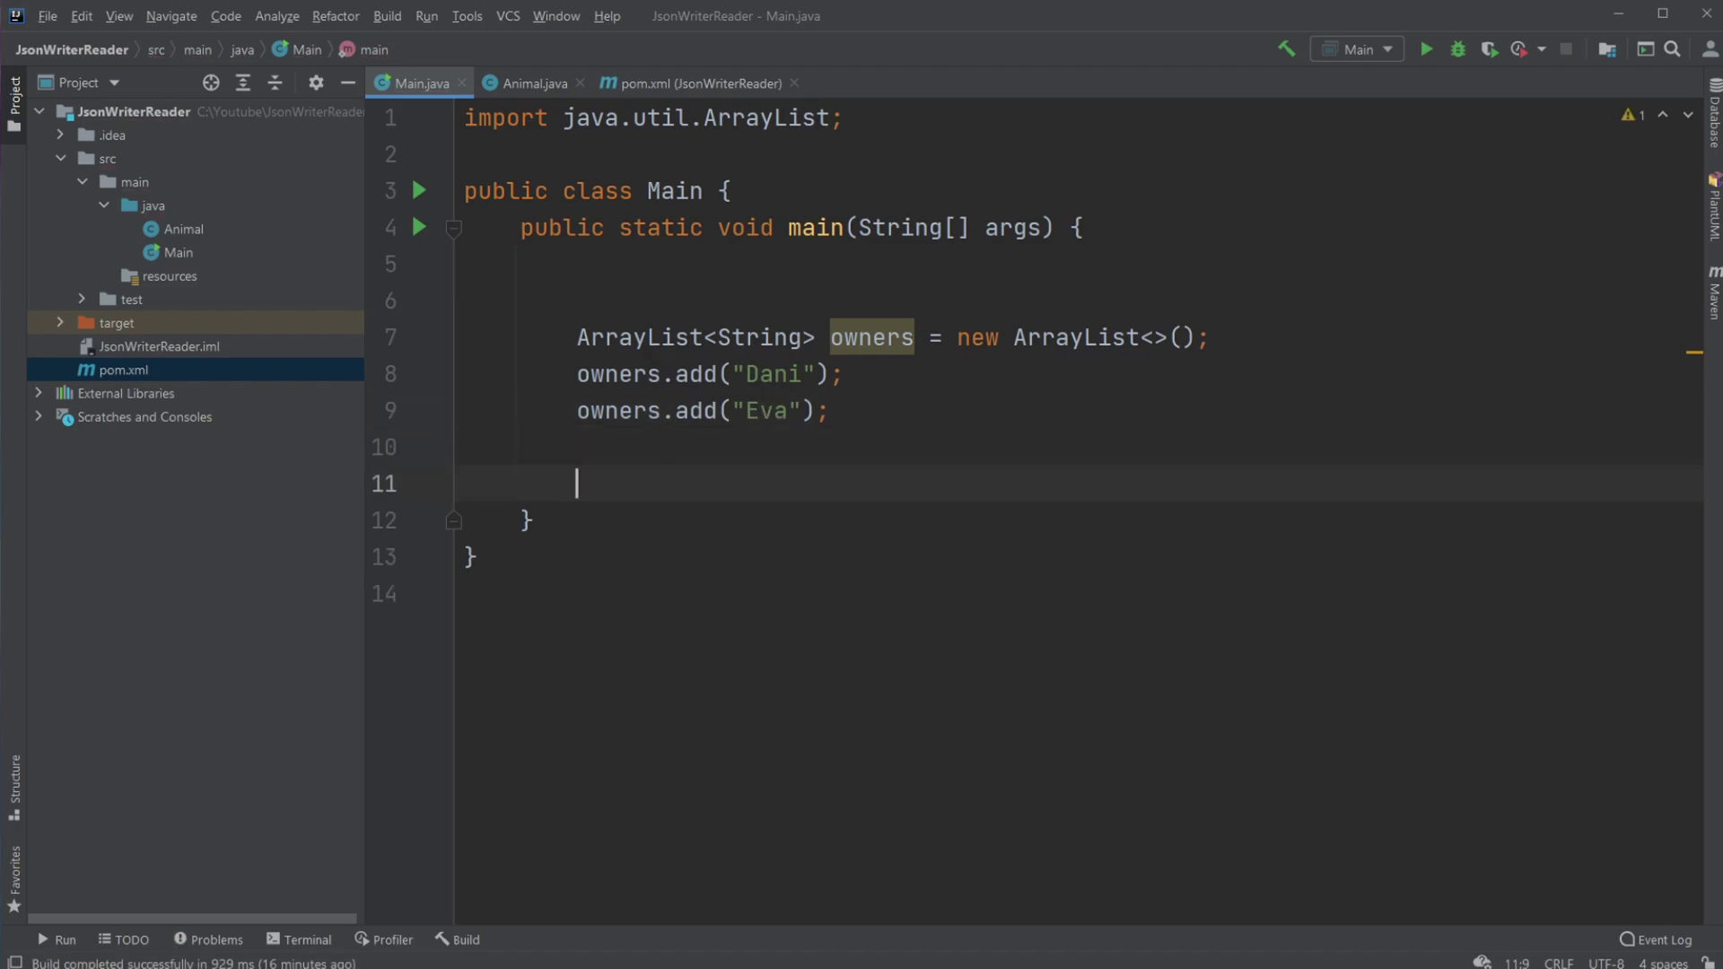
text(Animal an)
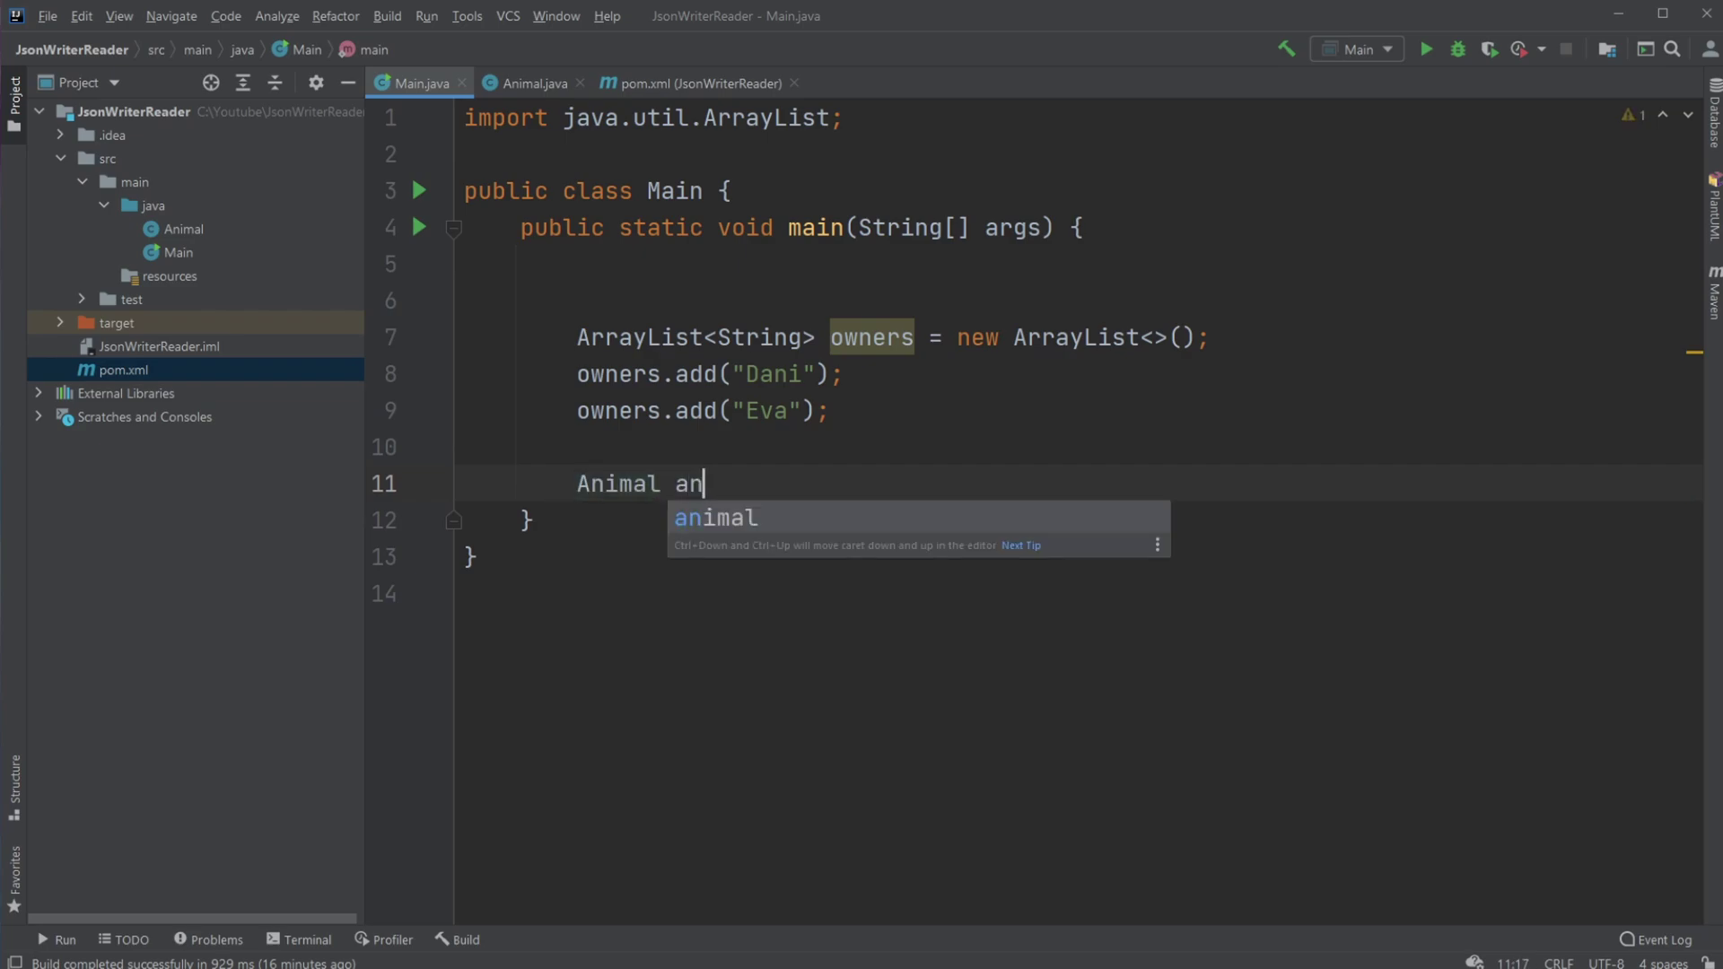
Pass 3, "Lisa" and owners to the new Animal constructor for bear.
key(BackSpace)
key(BackSpace)
text(baar )
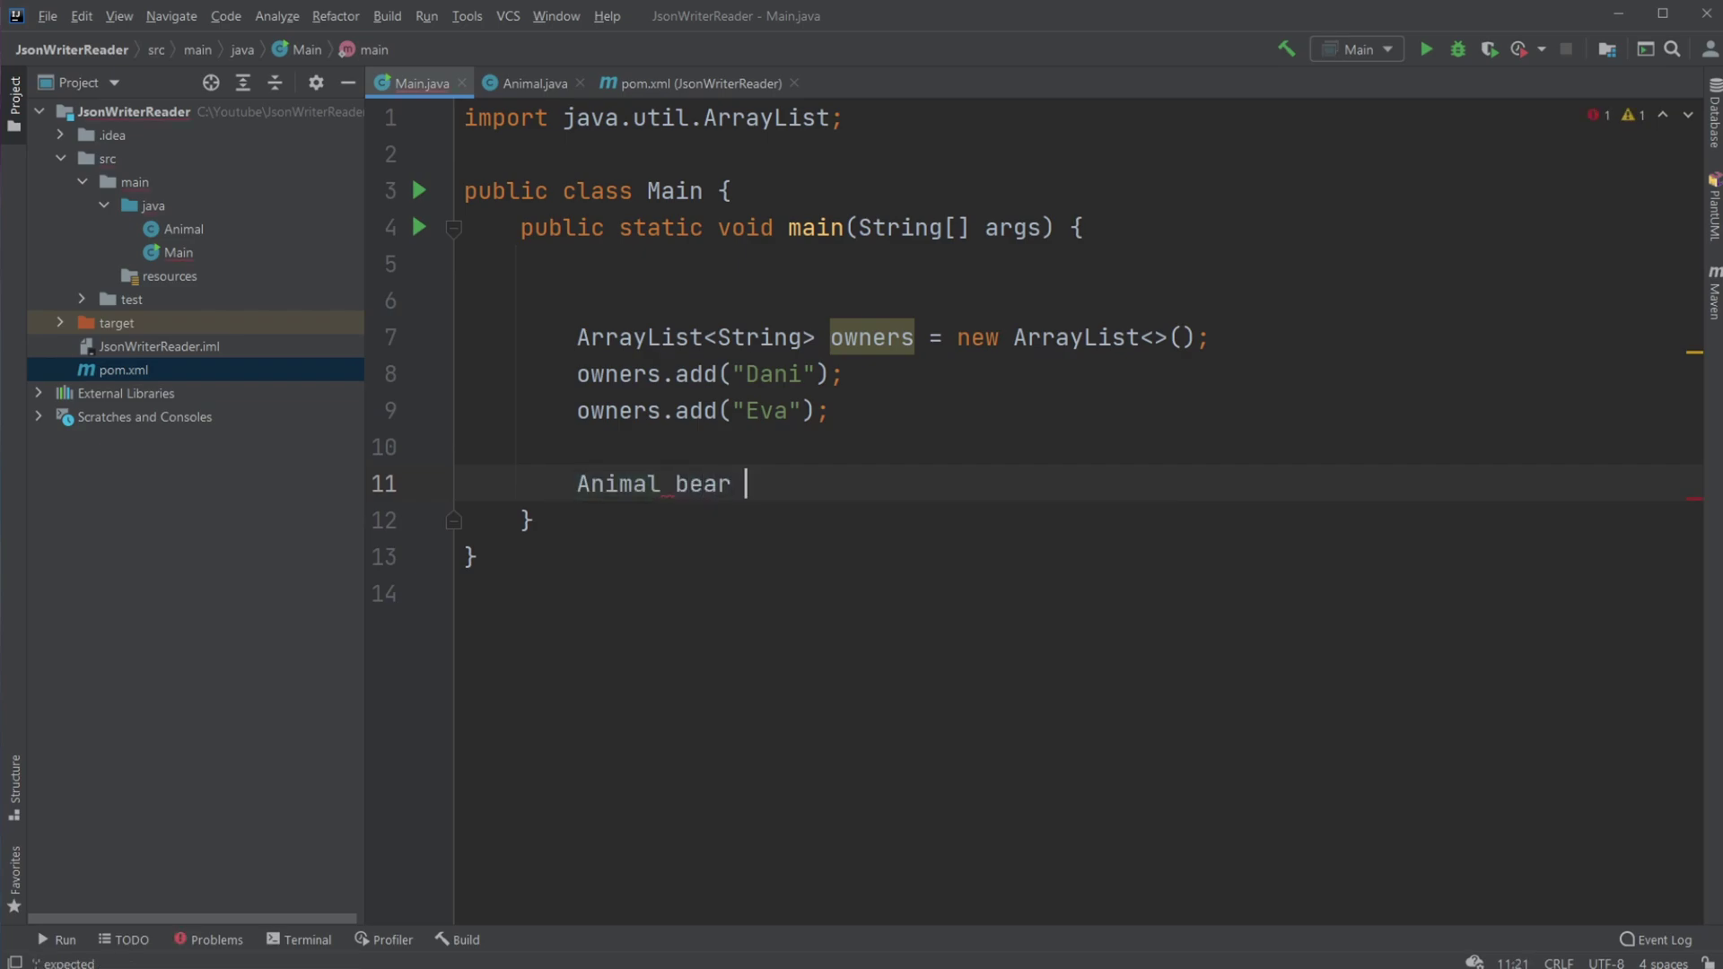
text(= new )
text(Animal()
key(shift)
key(shift)
text(3)
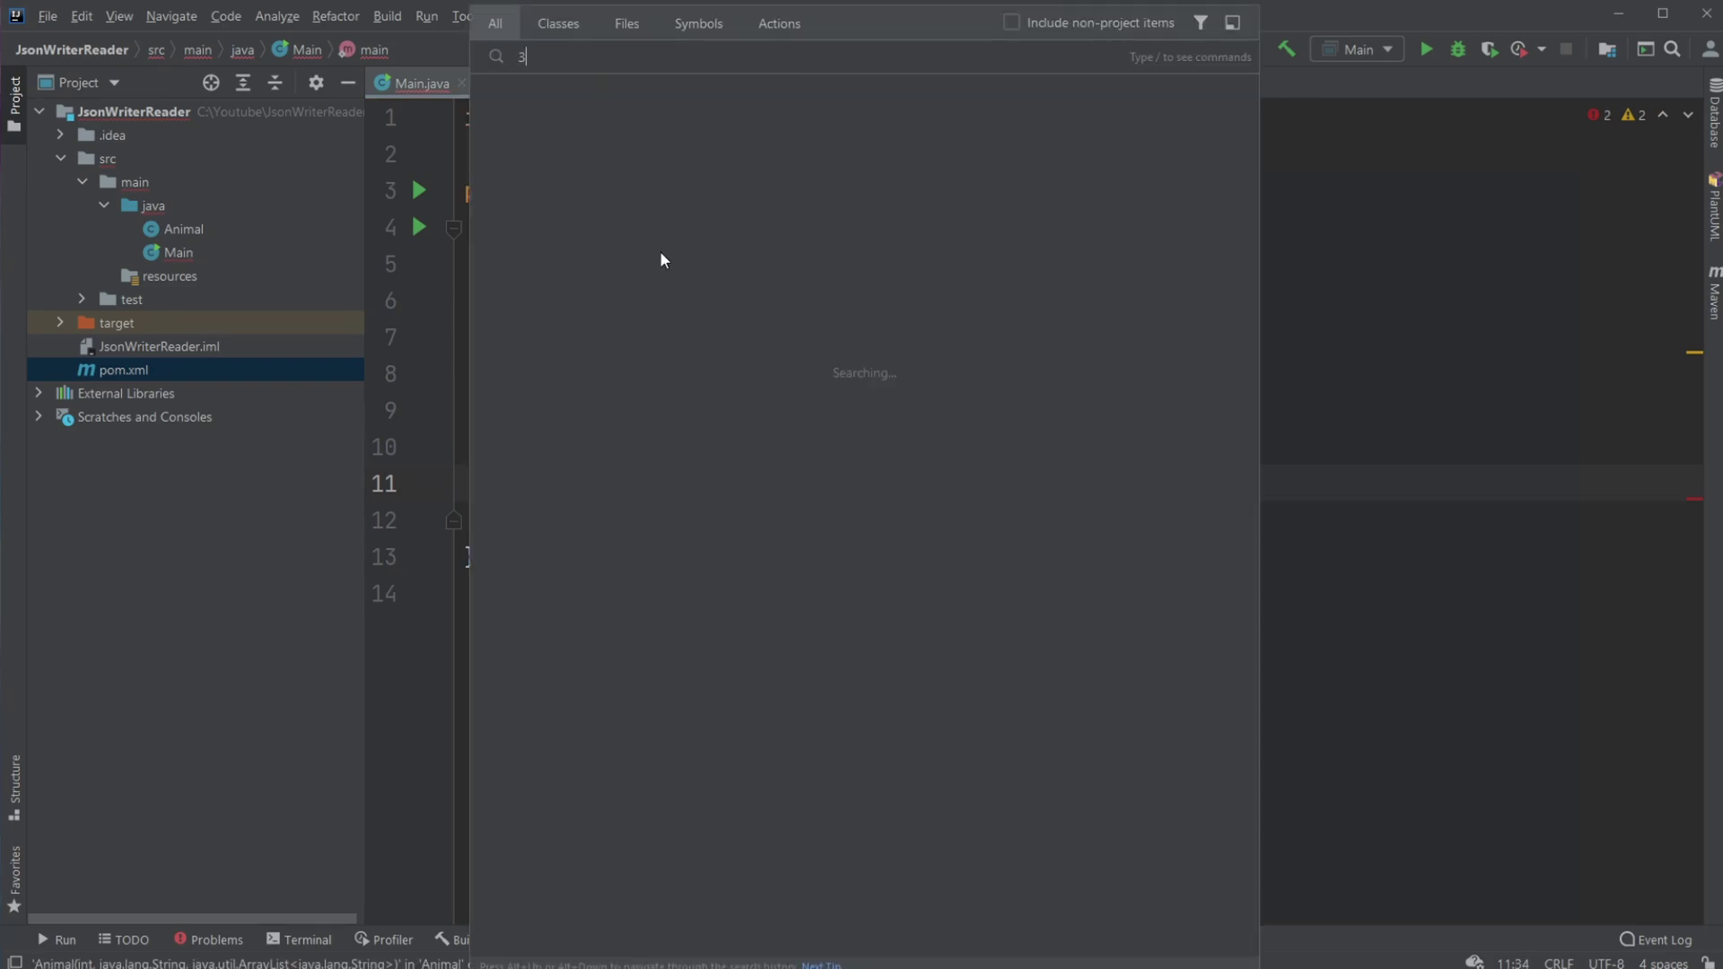
key(Escape)
text(3)
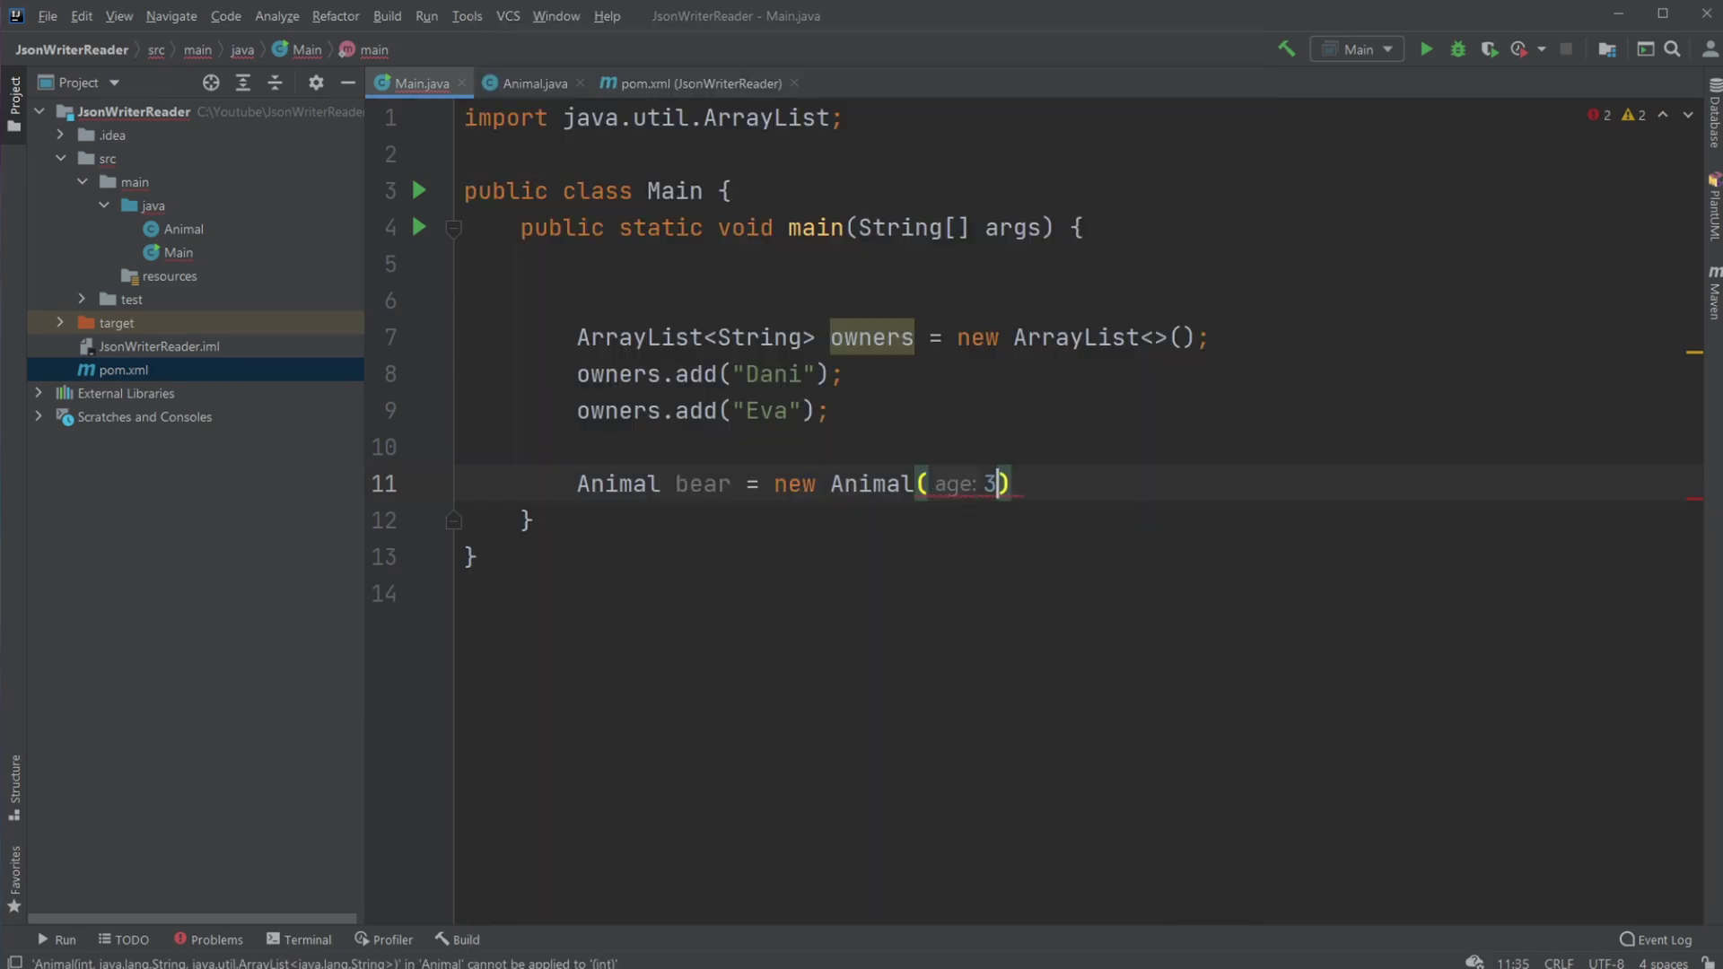
text(, ")
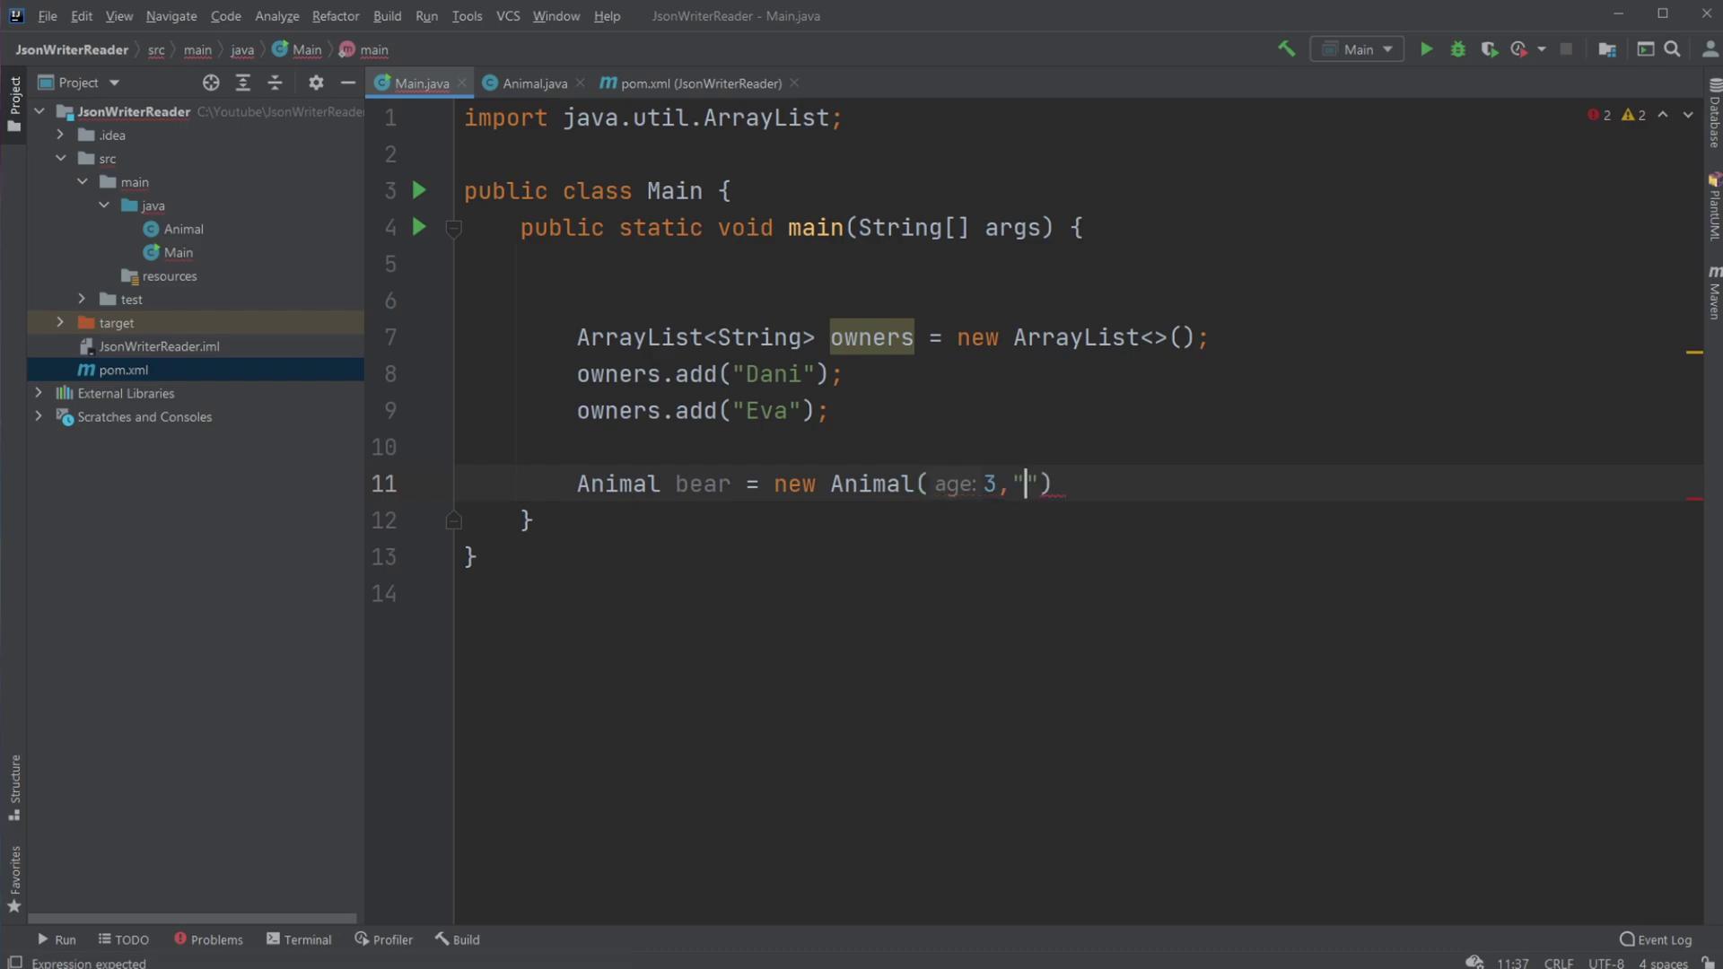
text(Lisa)
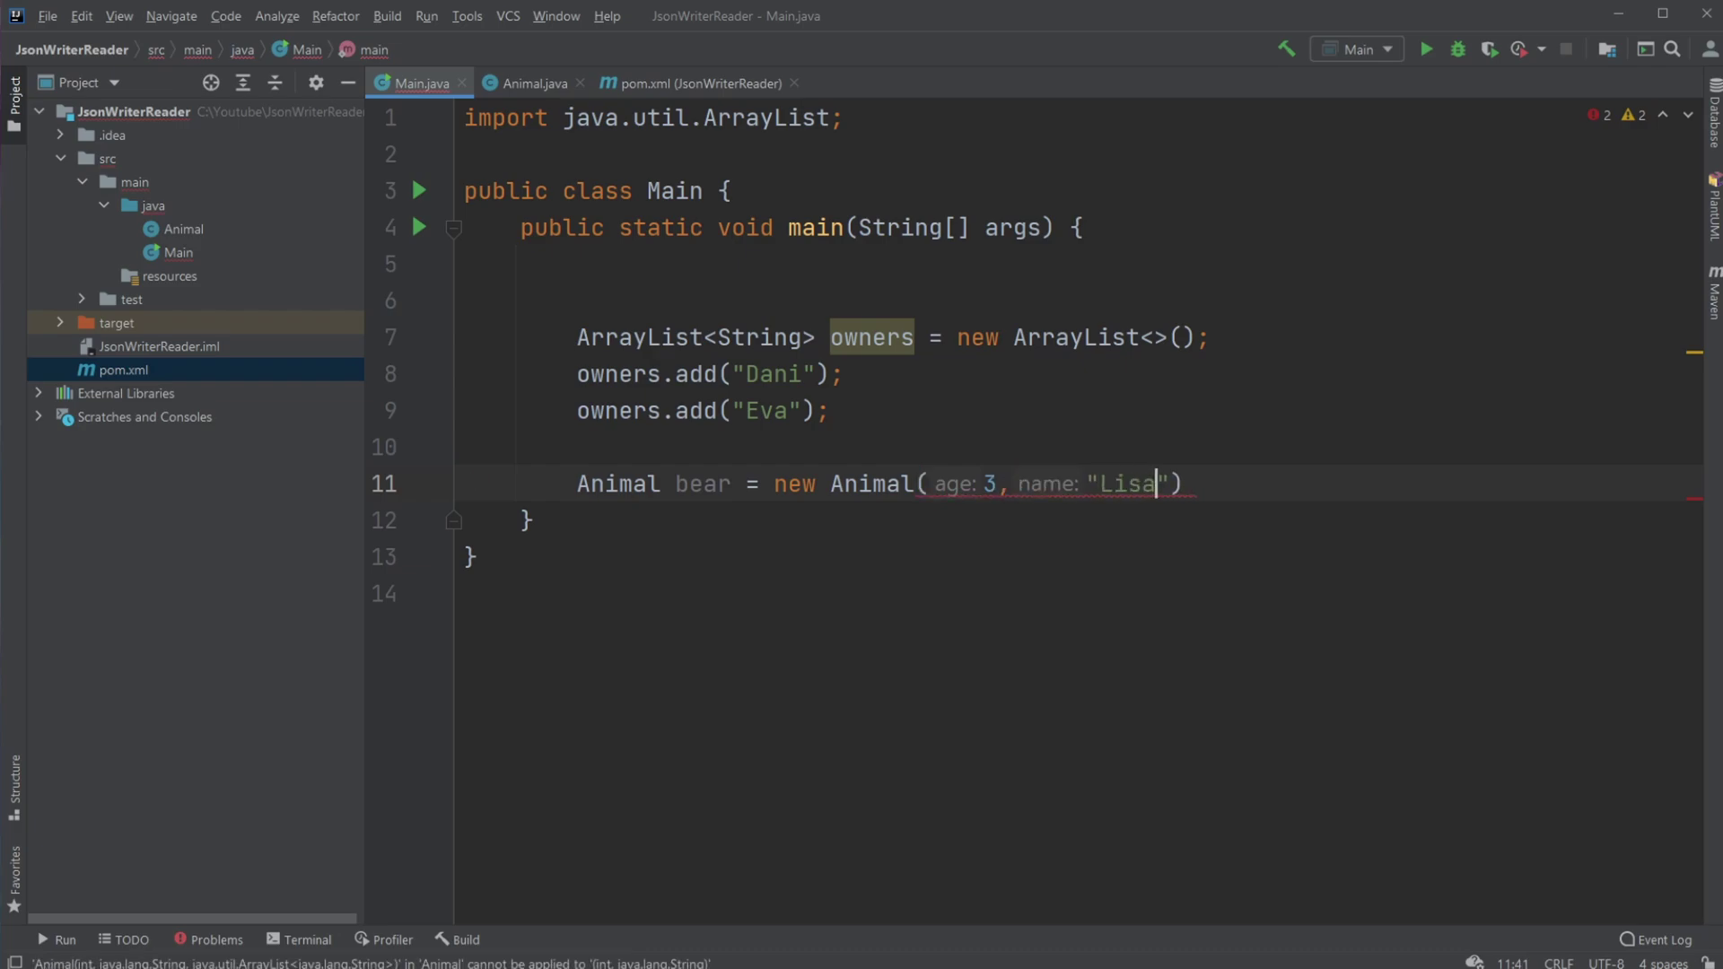
key(Right)
text(, o)
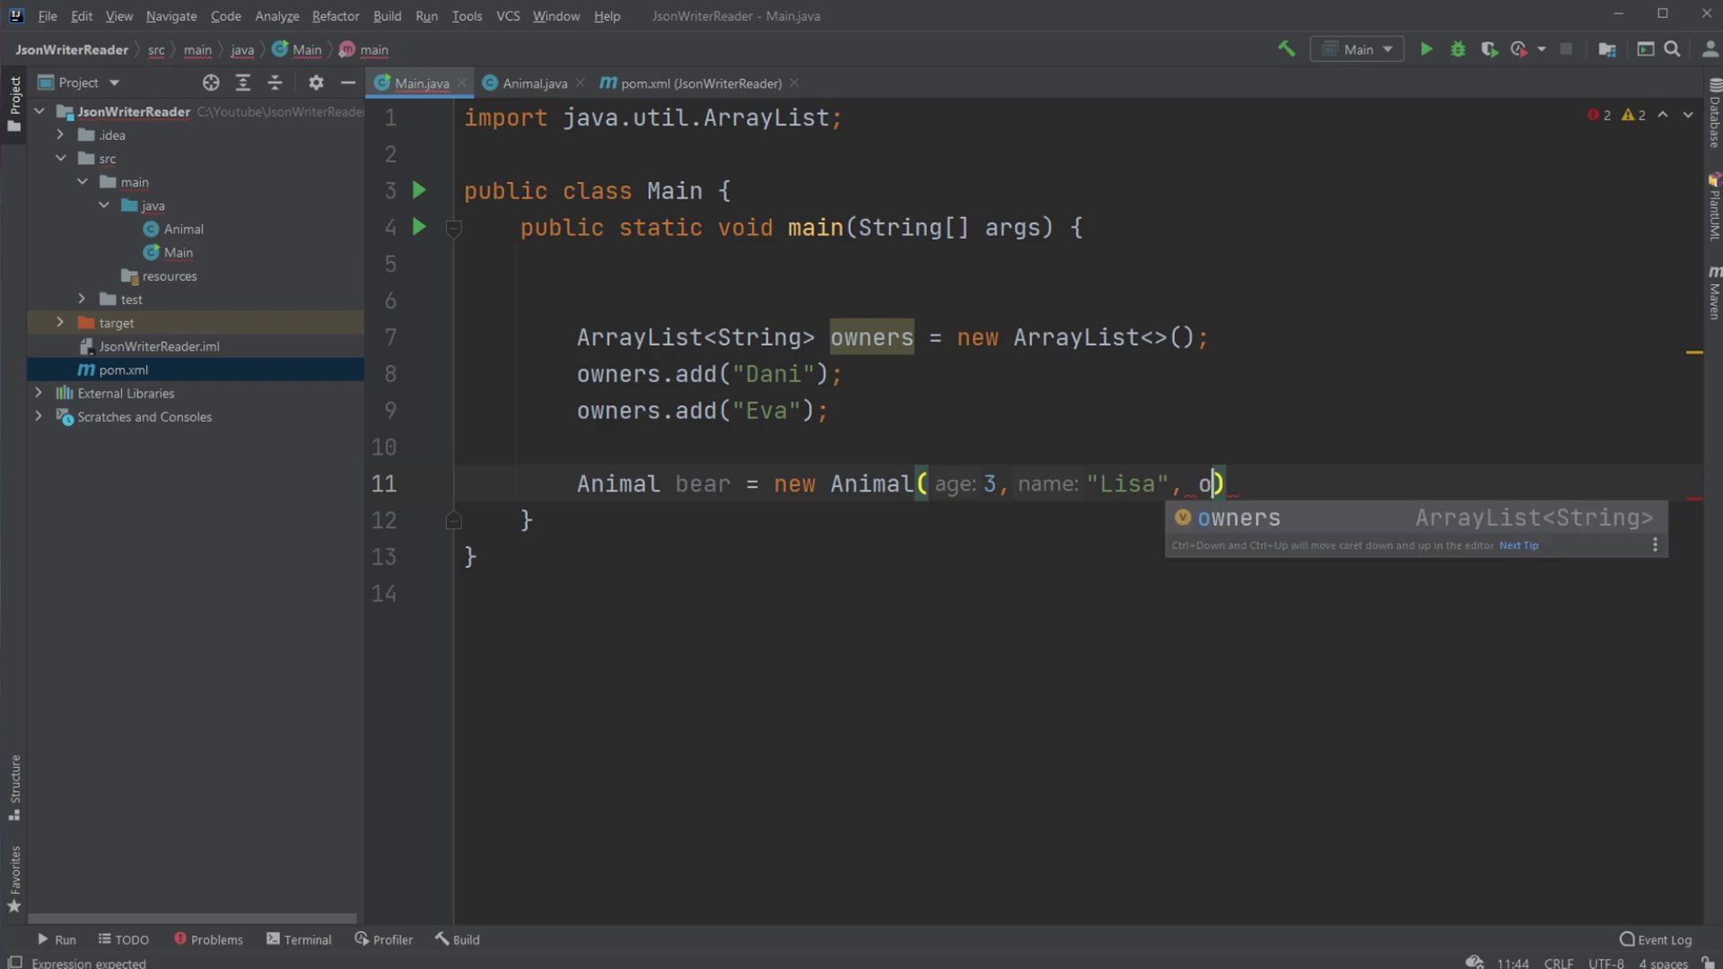
key(Return)
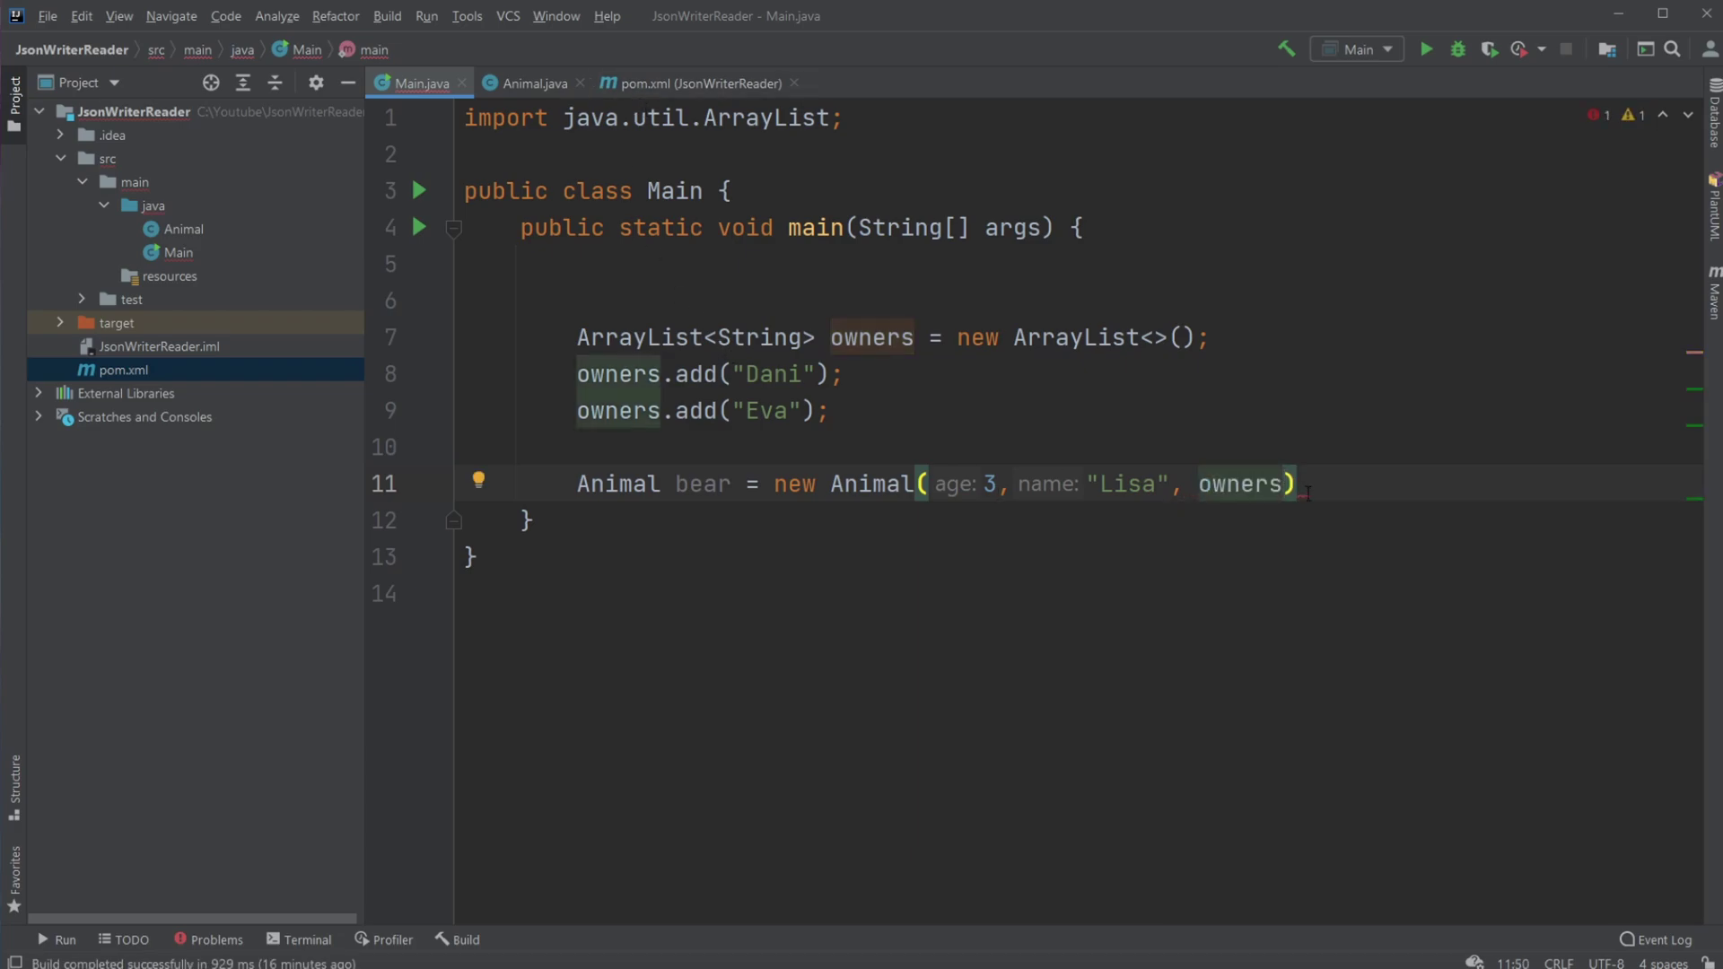
key(Right)
text(;)
Store bear.getJson() in JSONObject jsonBear, with JSONObject imported.
key(Return)
key(Return)
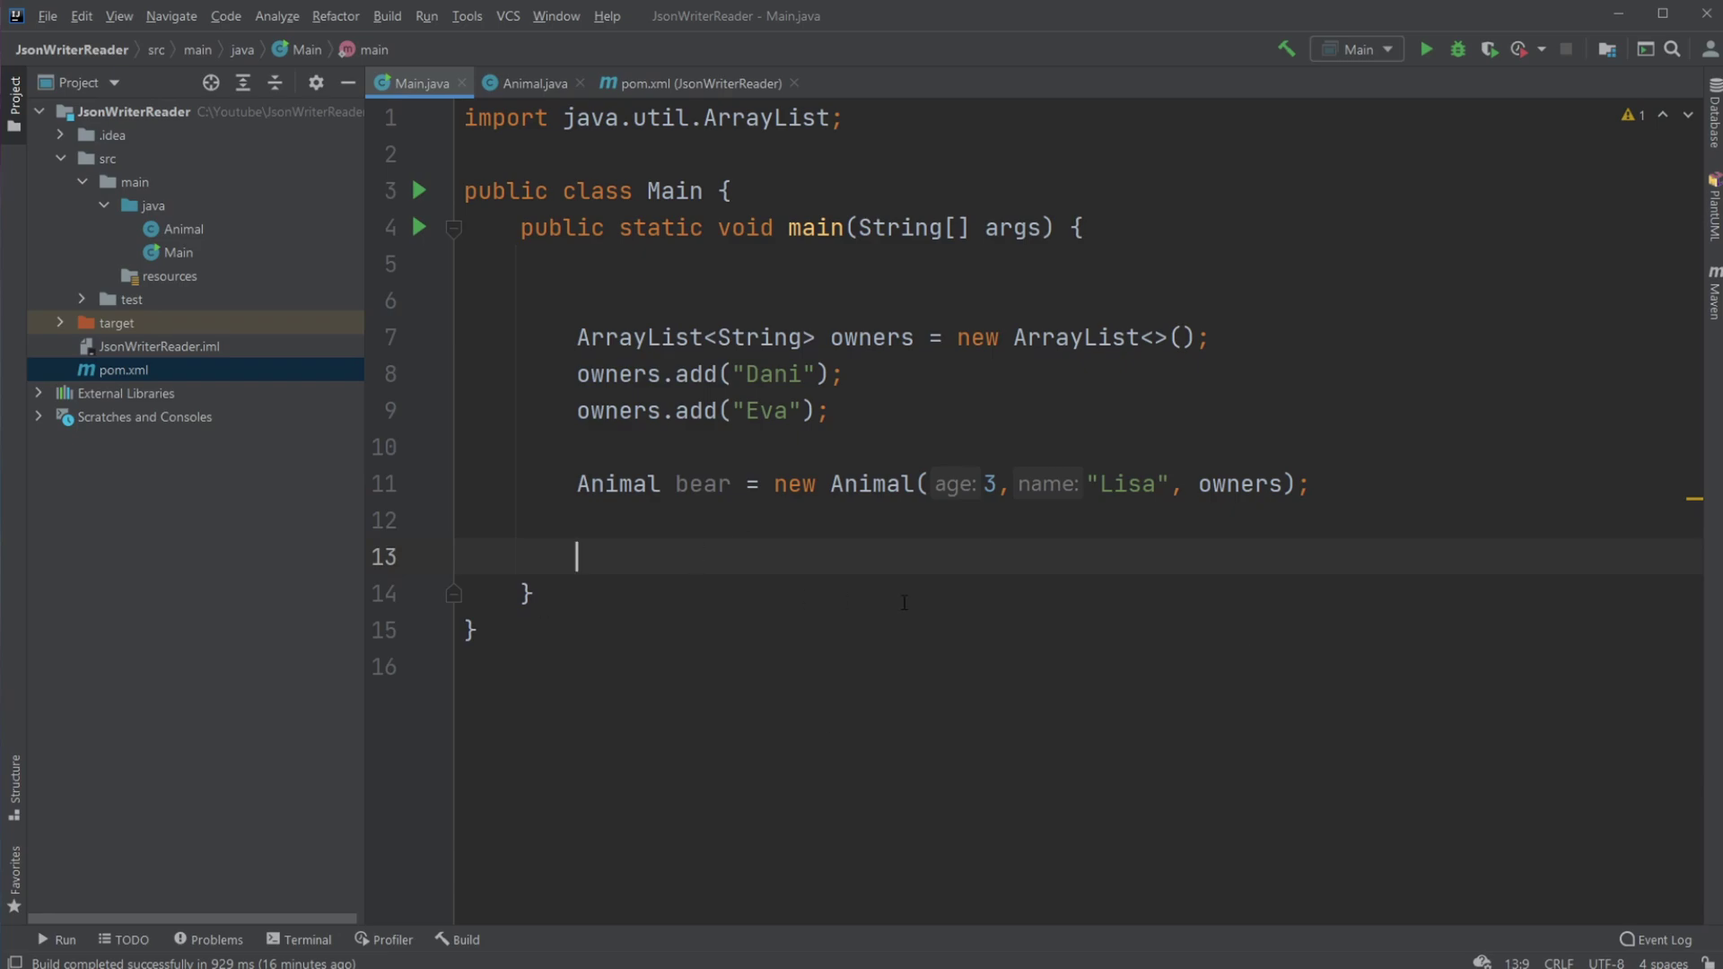
text(Jso)
key(Return)
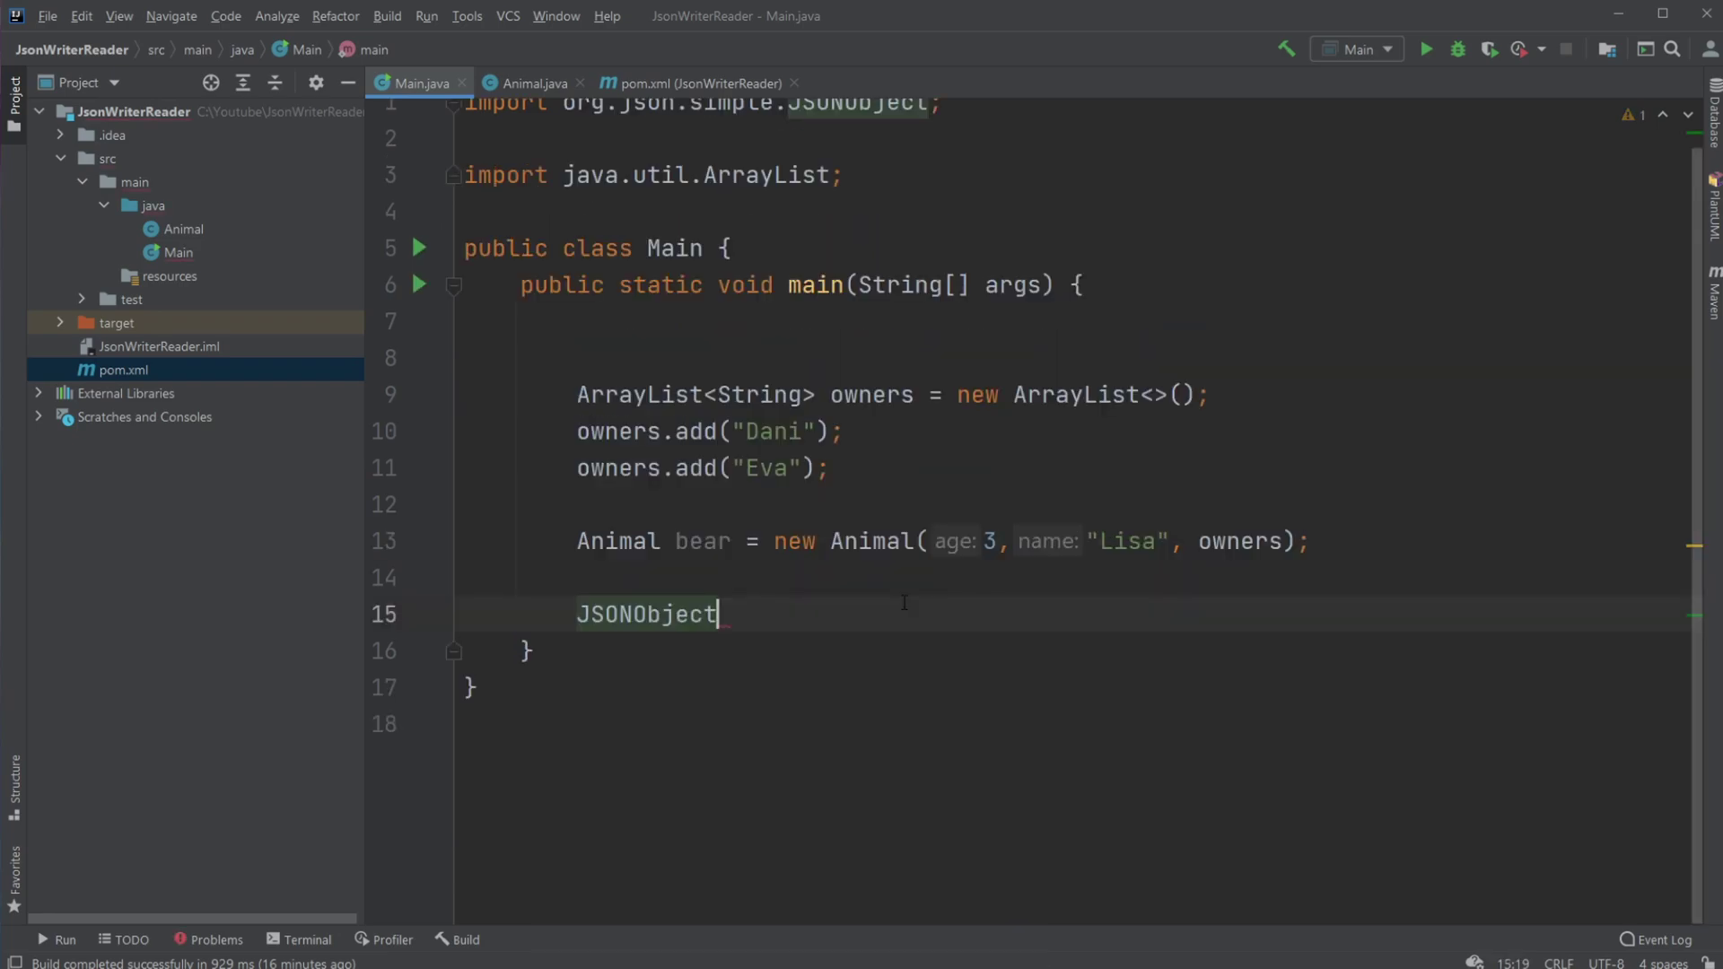
text( jsonBe)
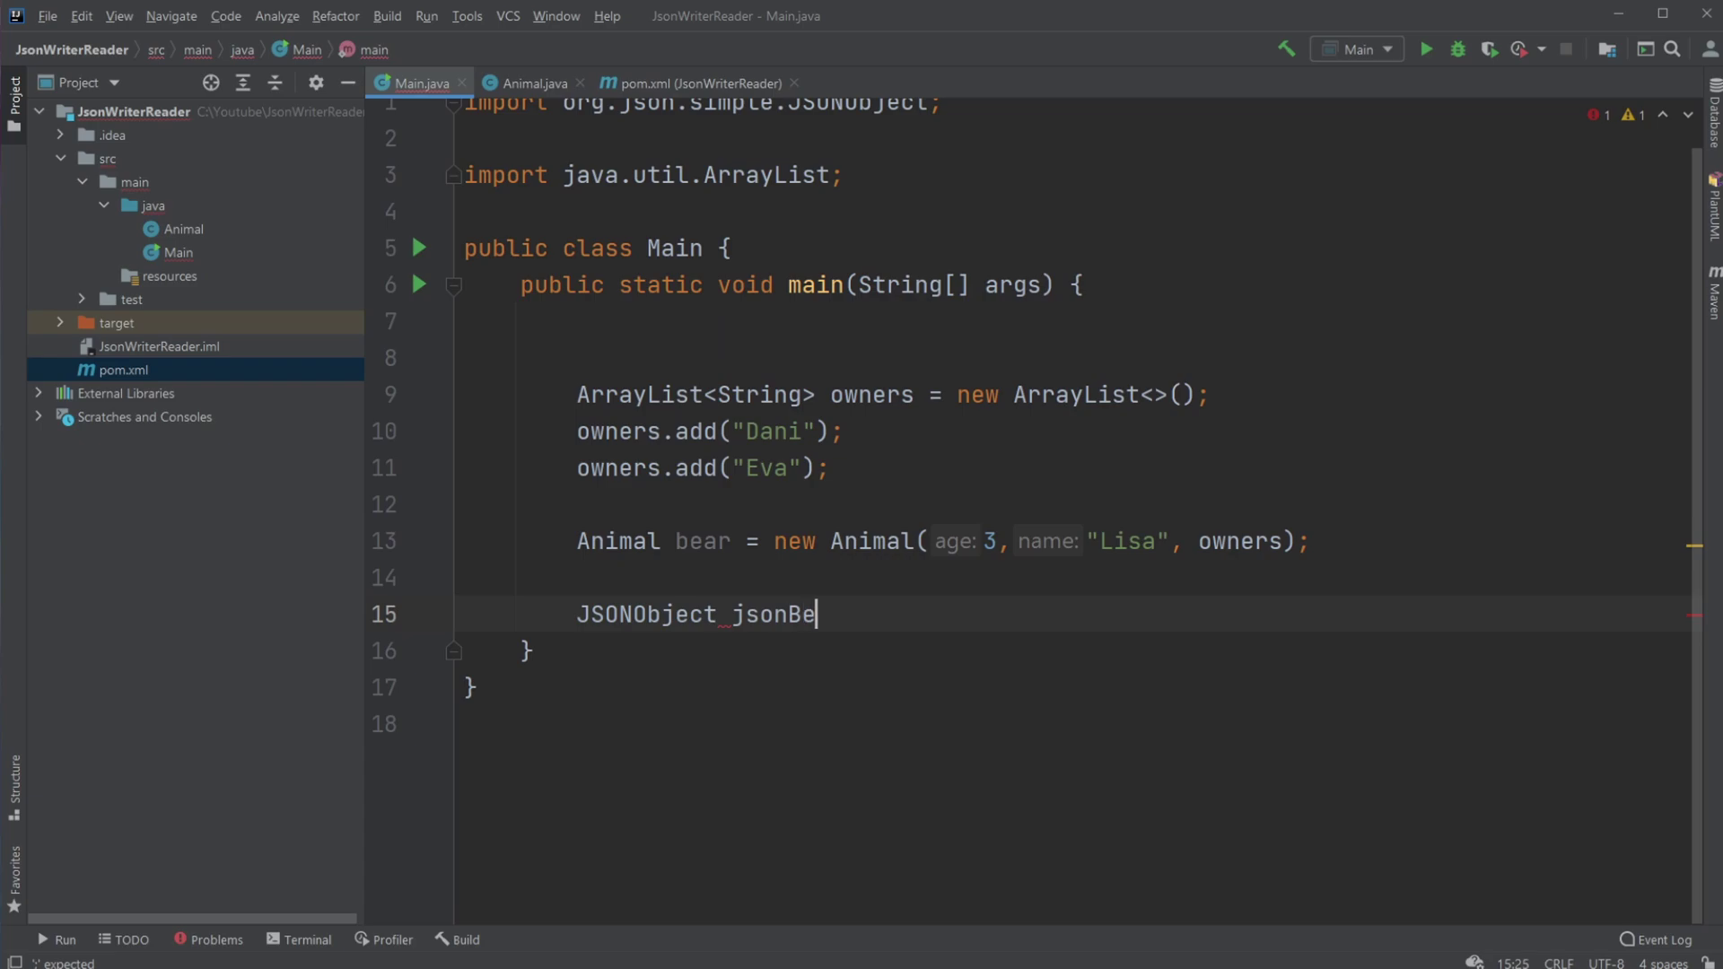
text(ar = )
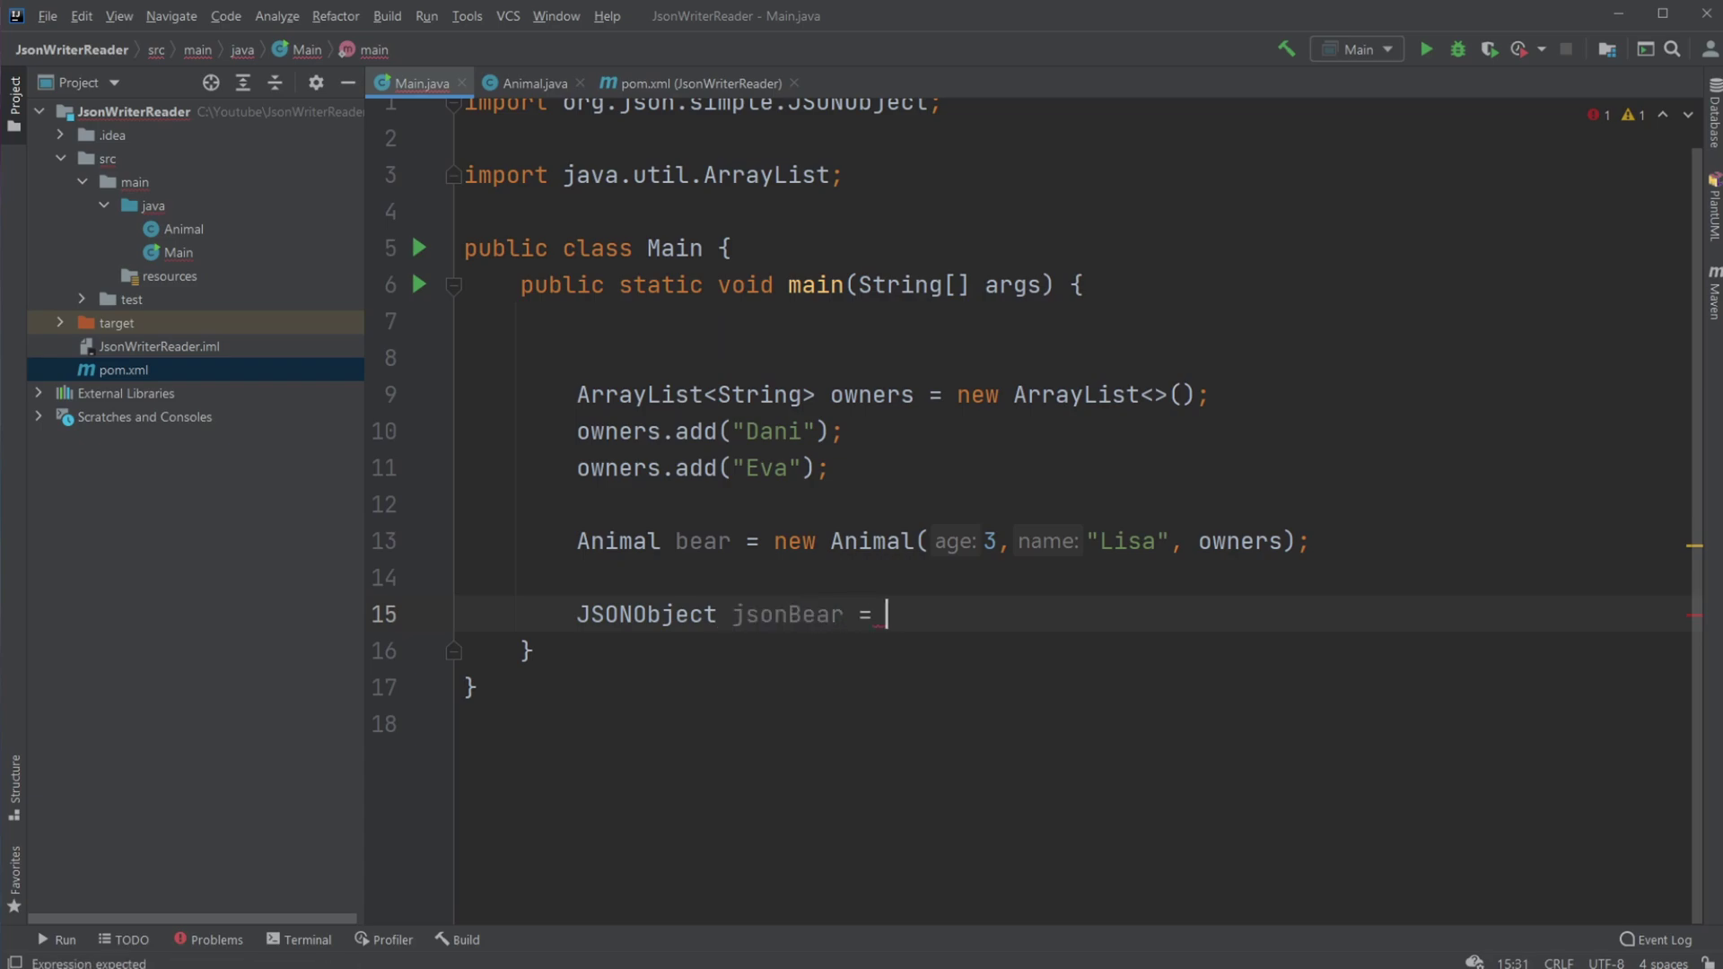
text(bear)
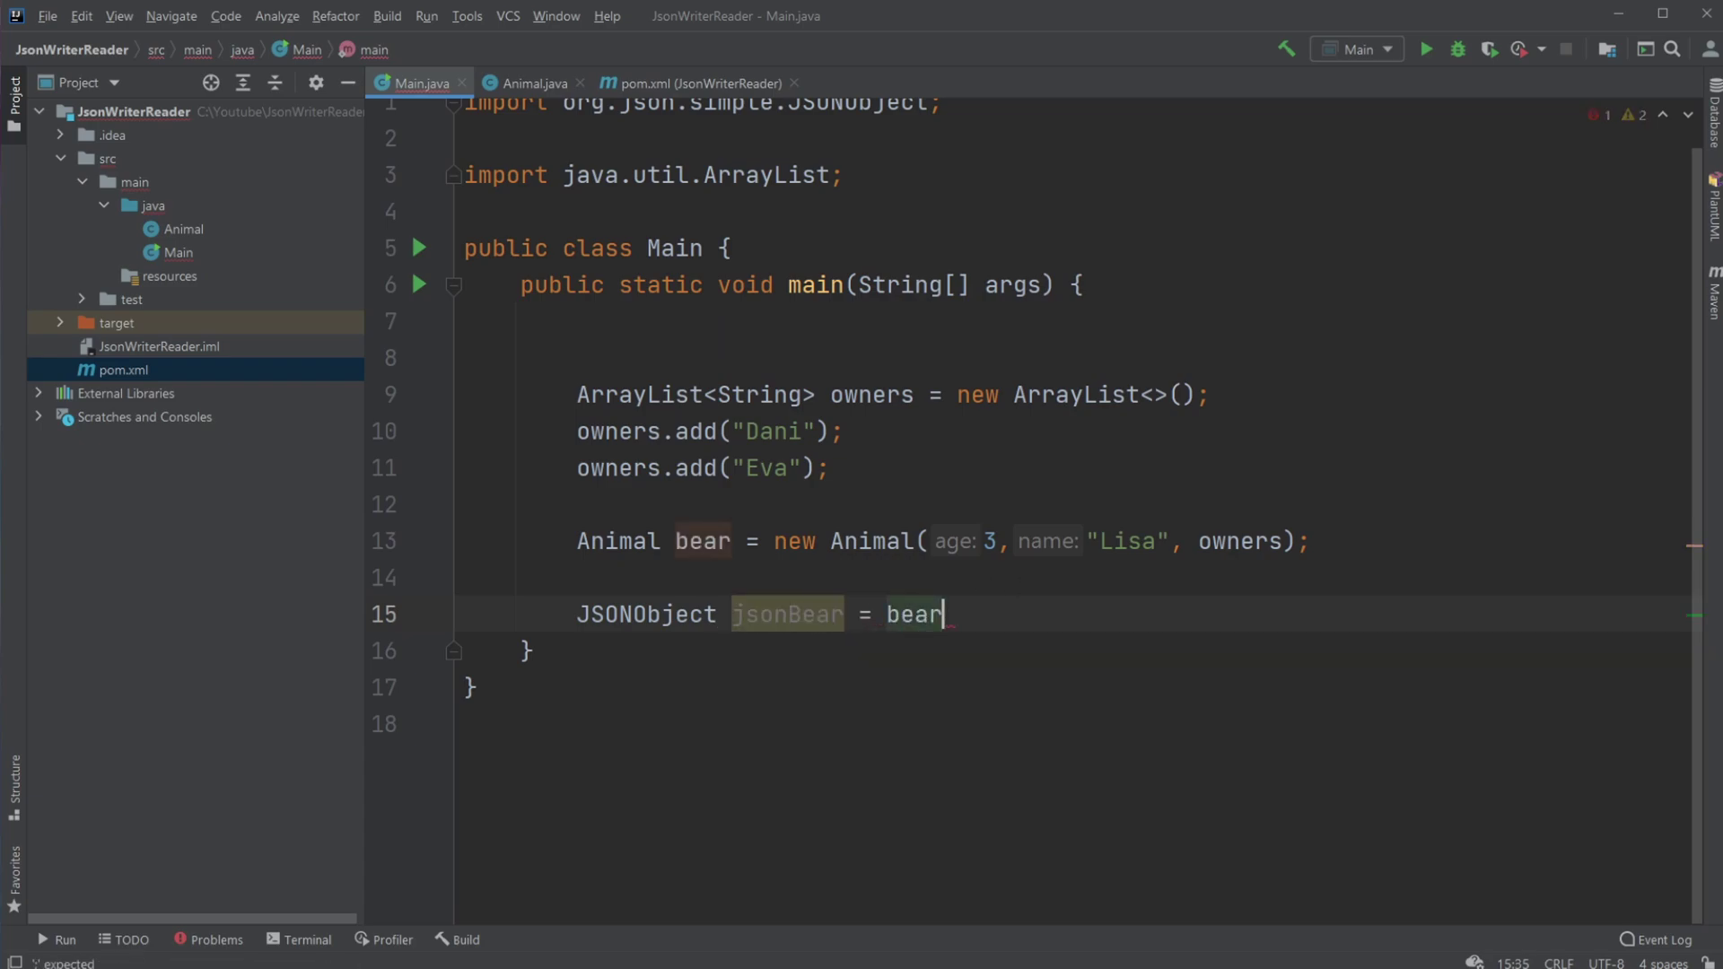
text(.ge)
key(Return)
text();)
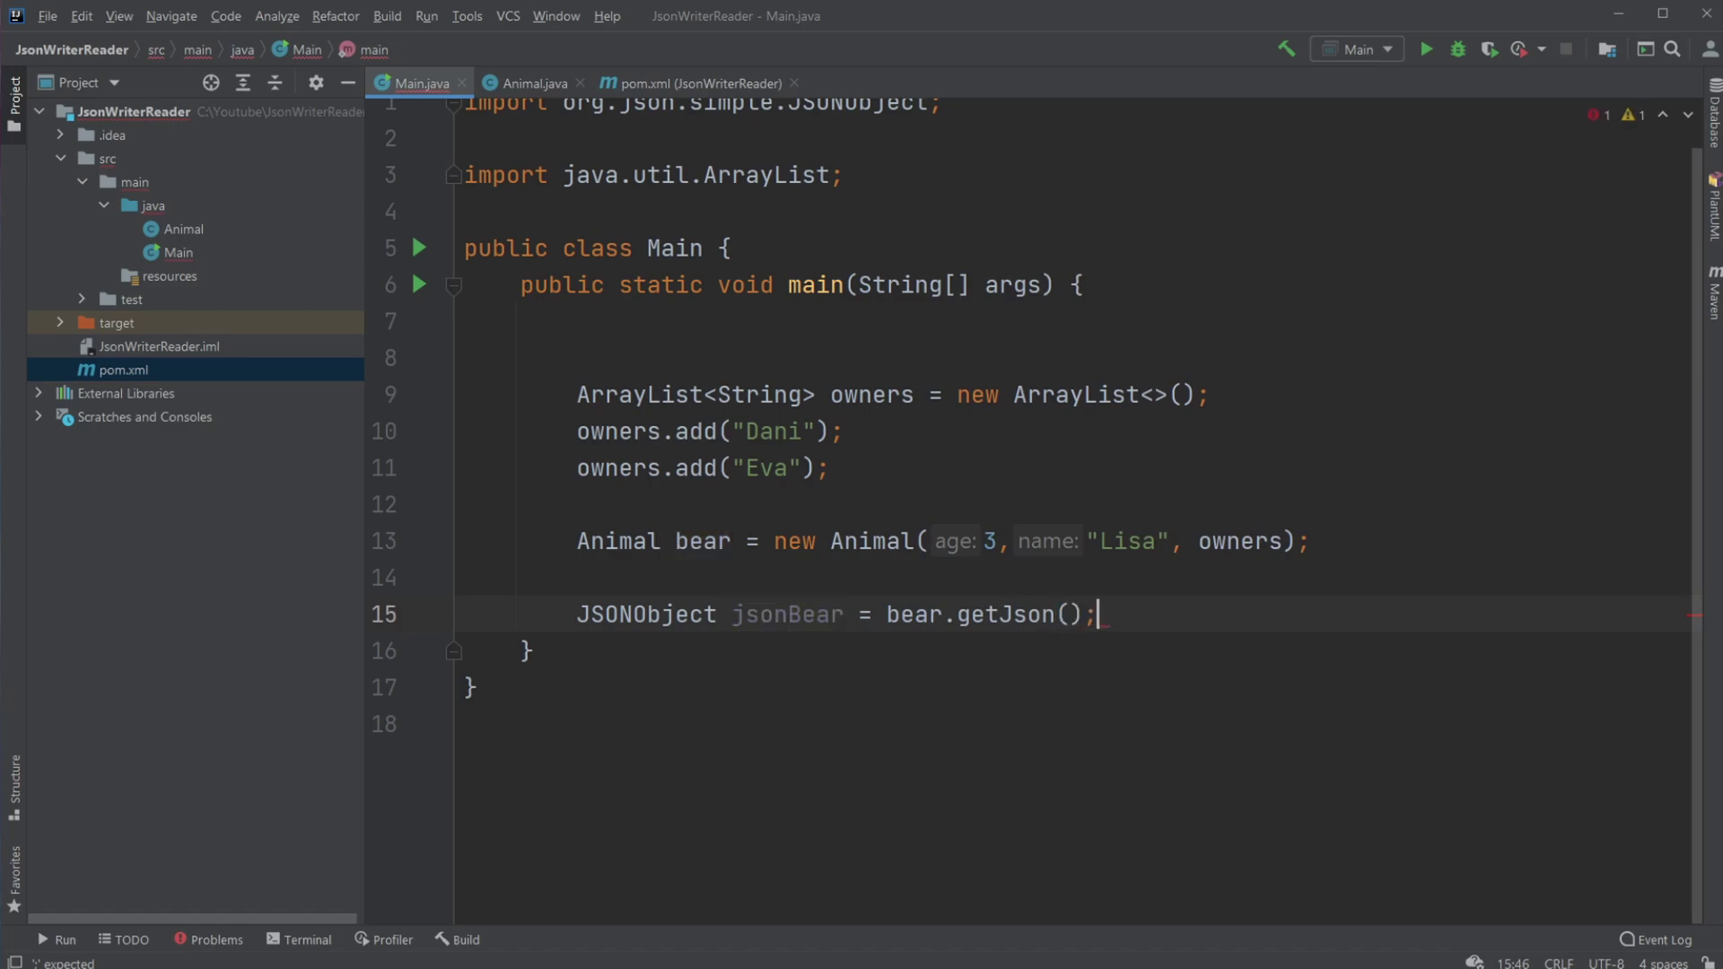
key(Return)
key(Return)
text(sout)
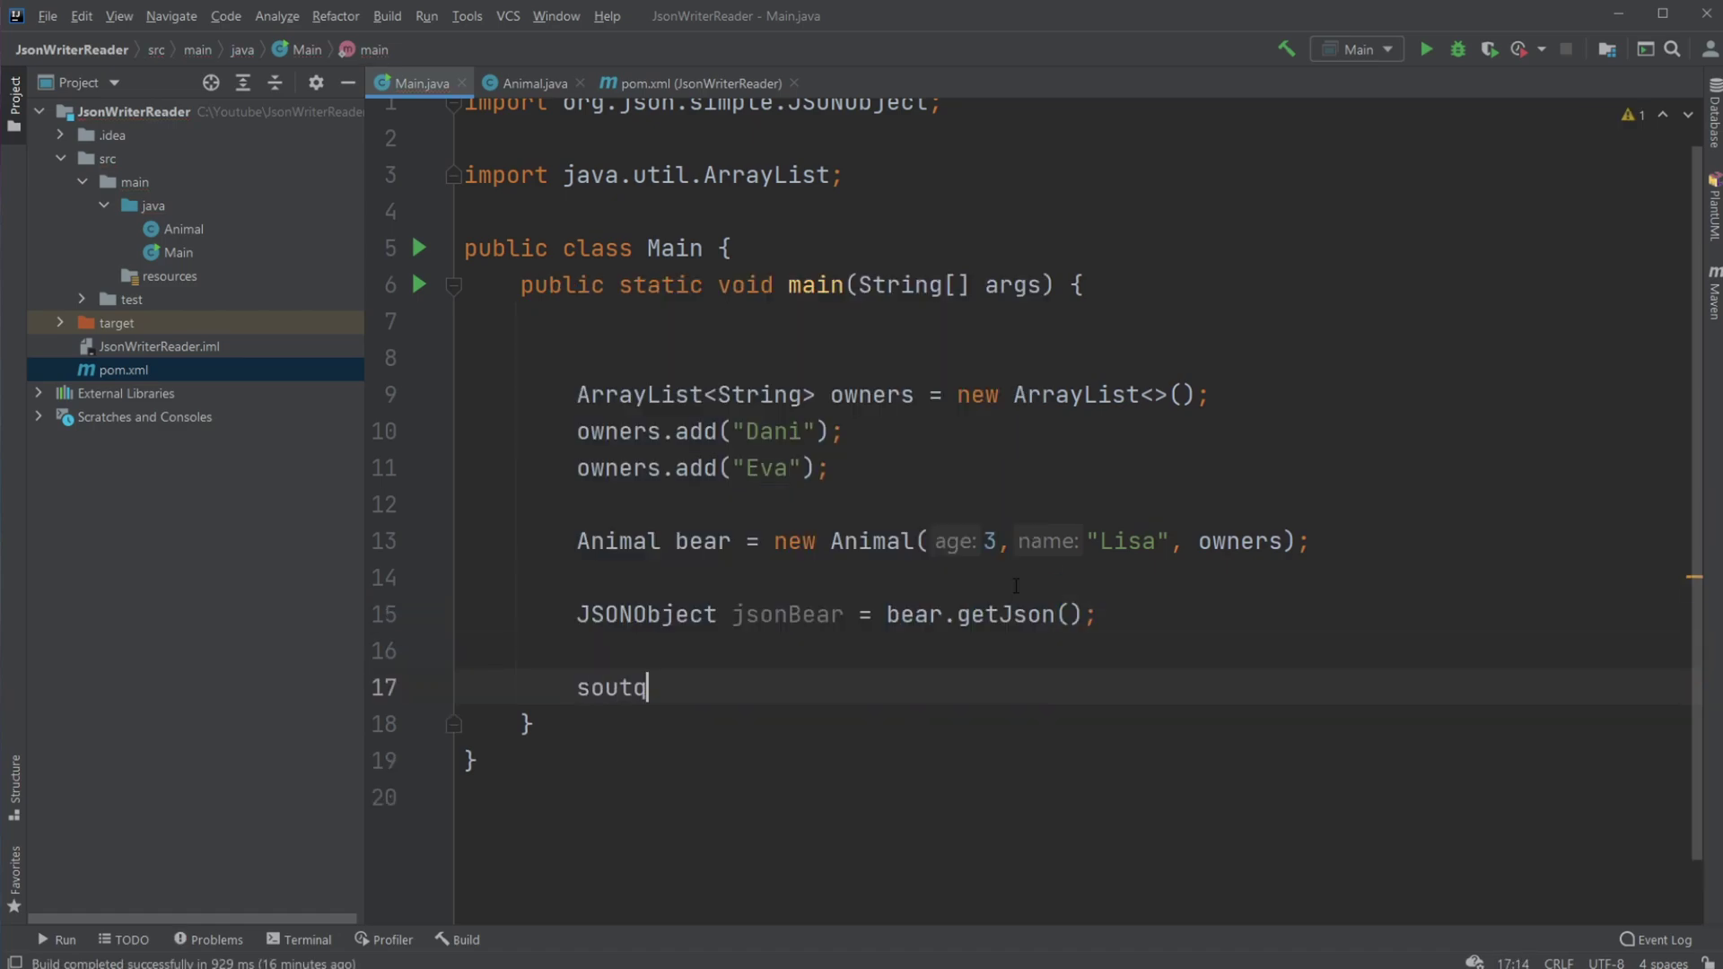
Print jsonBear.toJSONString() using the sout template.
key(Tab)
text(js)
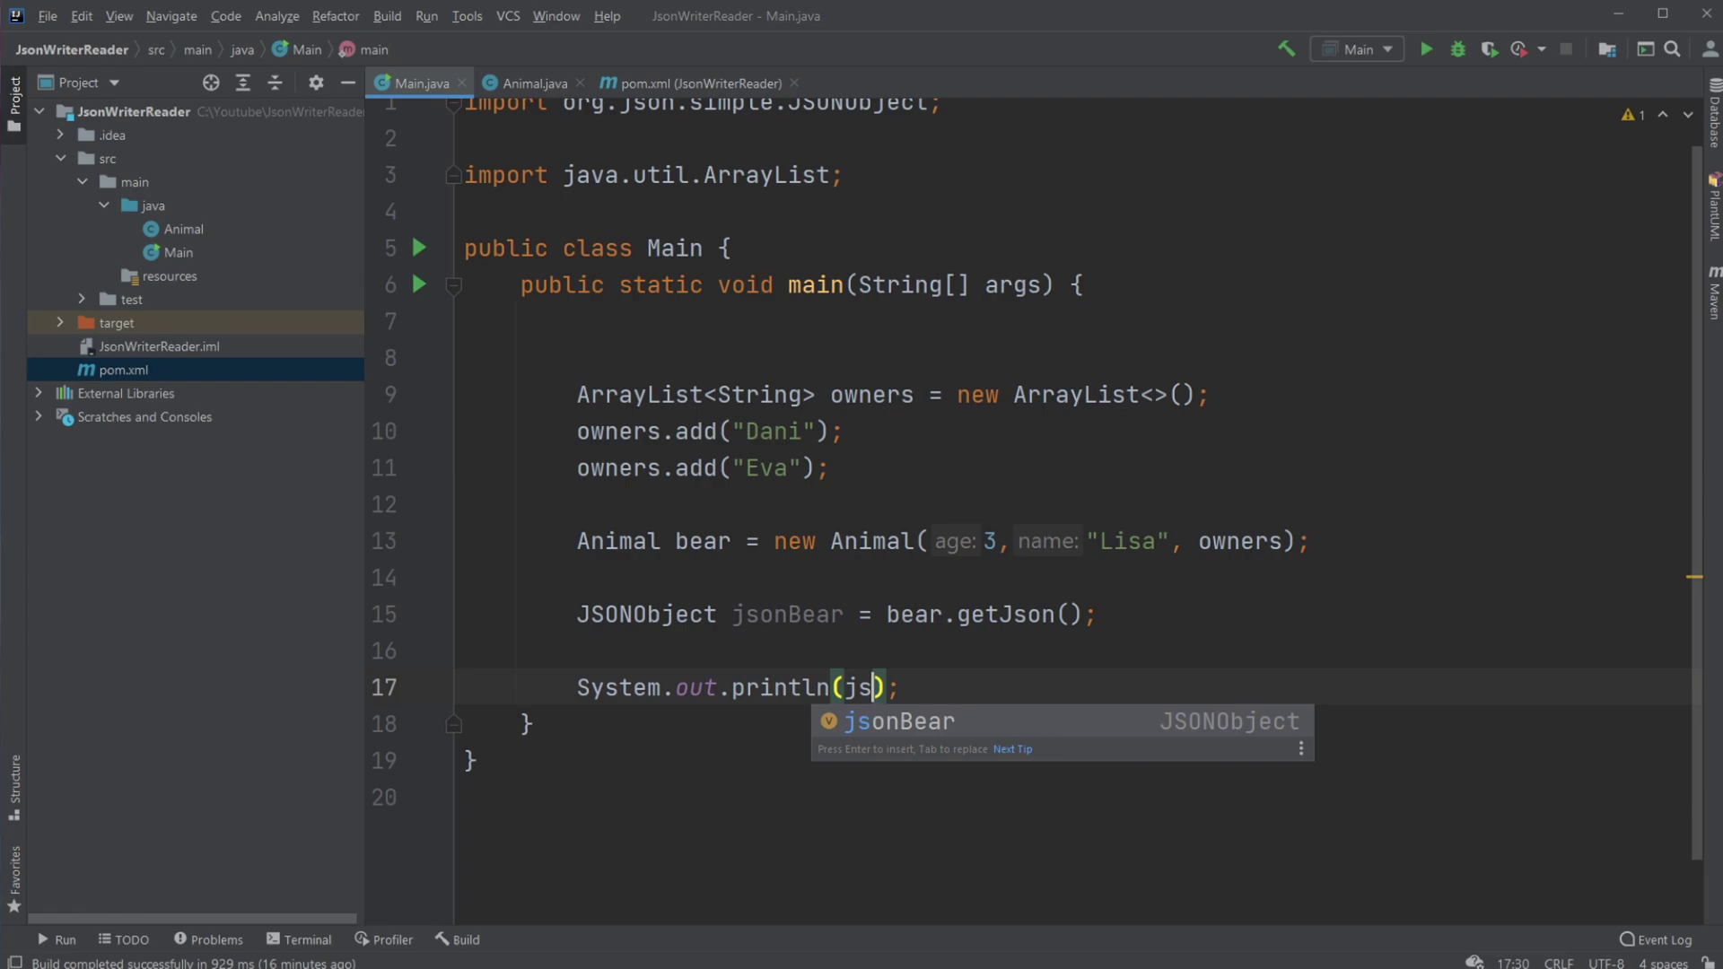
key(Return)
text(.)
key(Return)
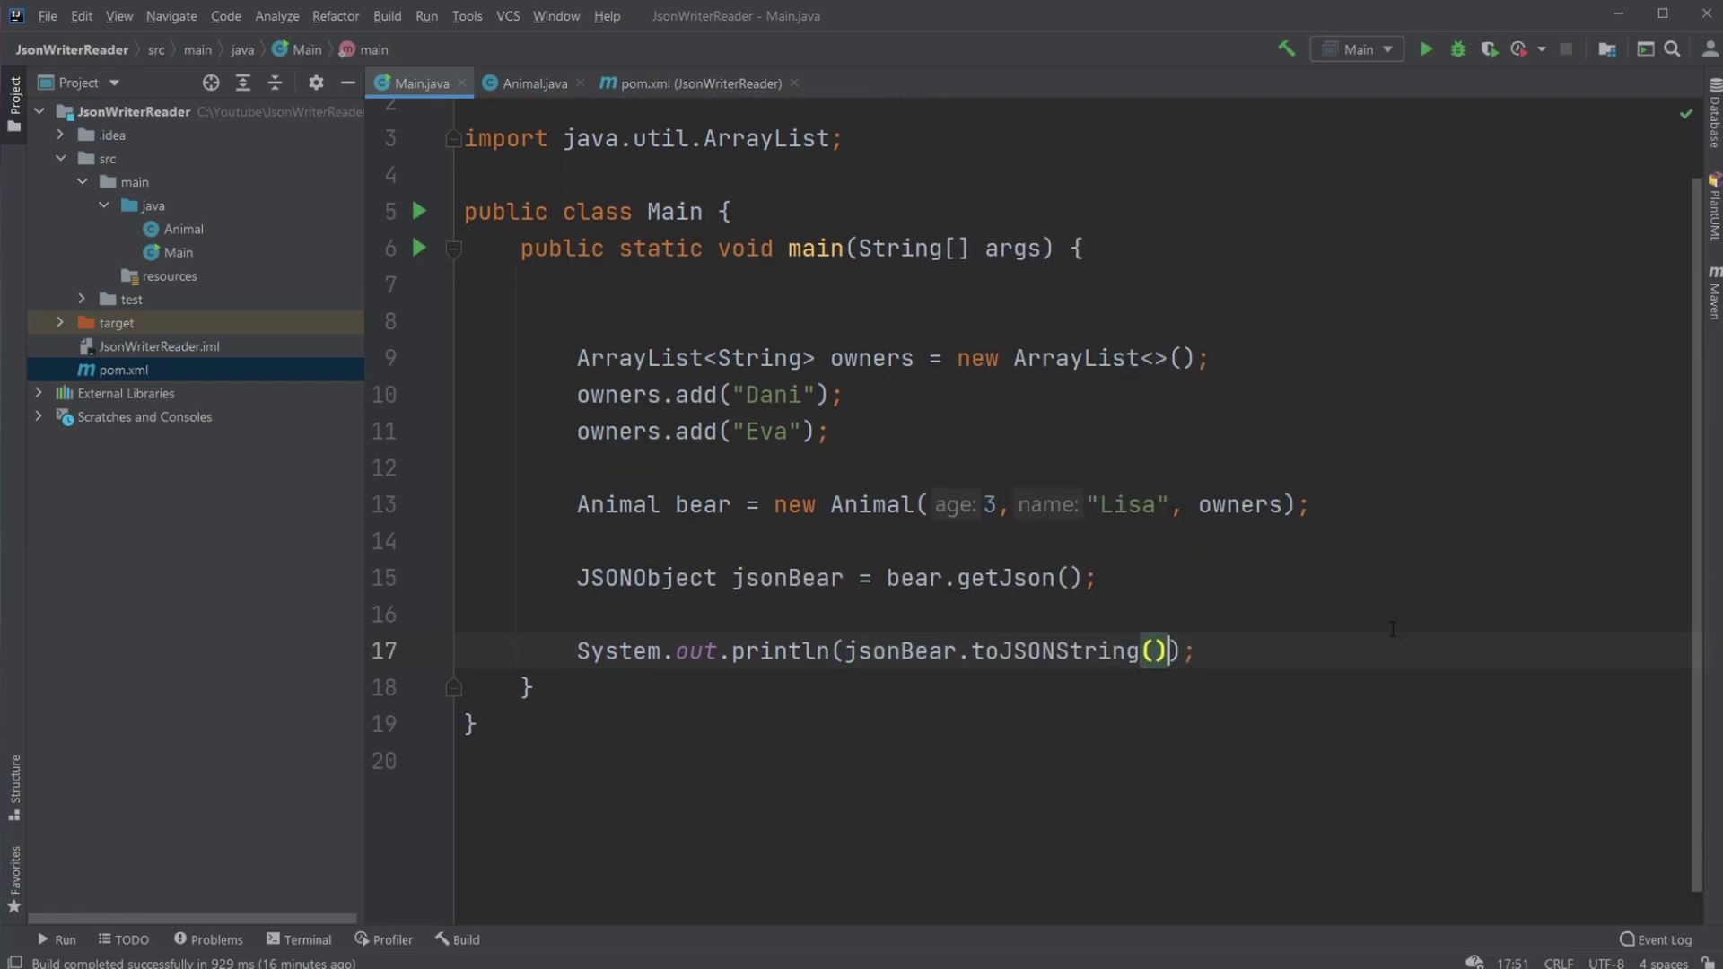
Run Main.main() from the gutter arrow and highlight the printed JSON line.
click(417, 256)
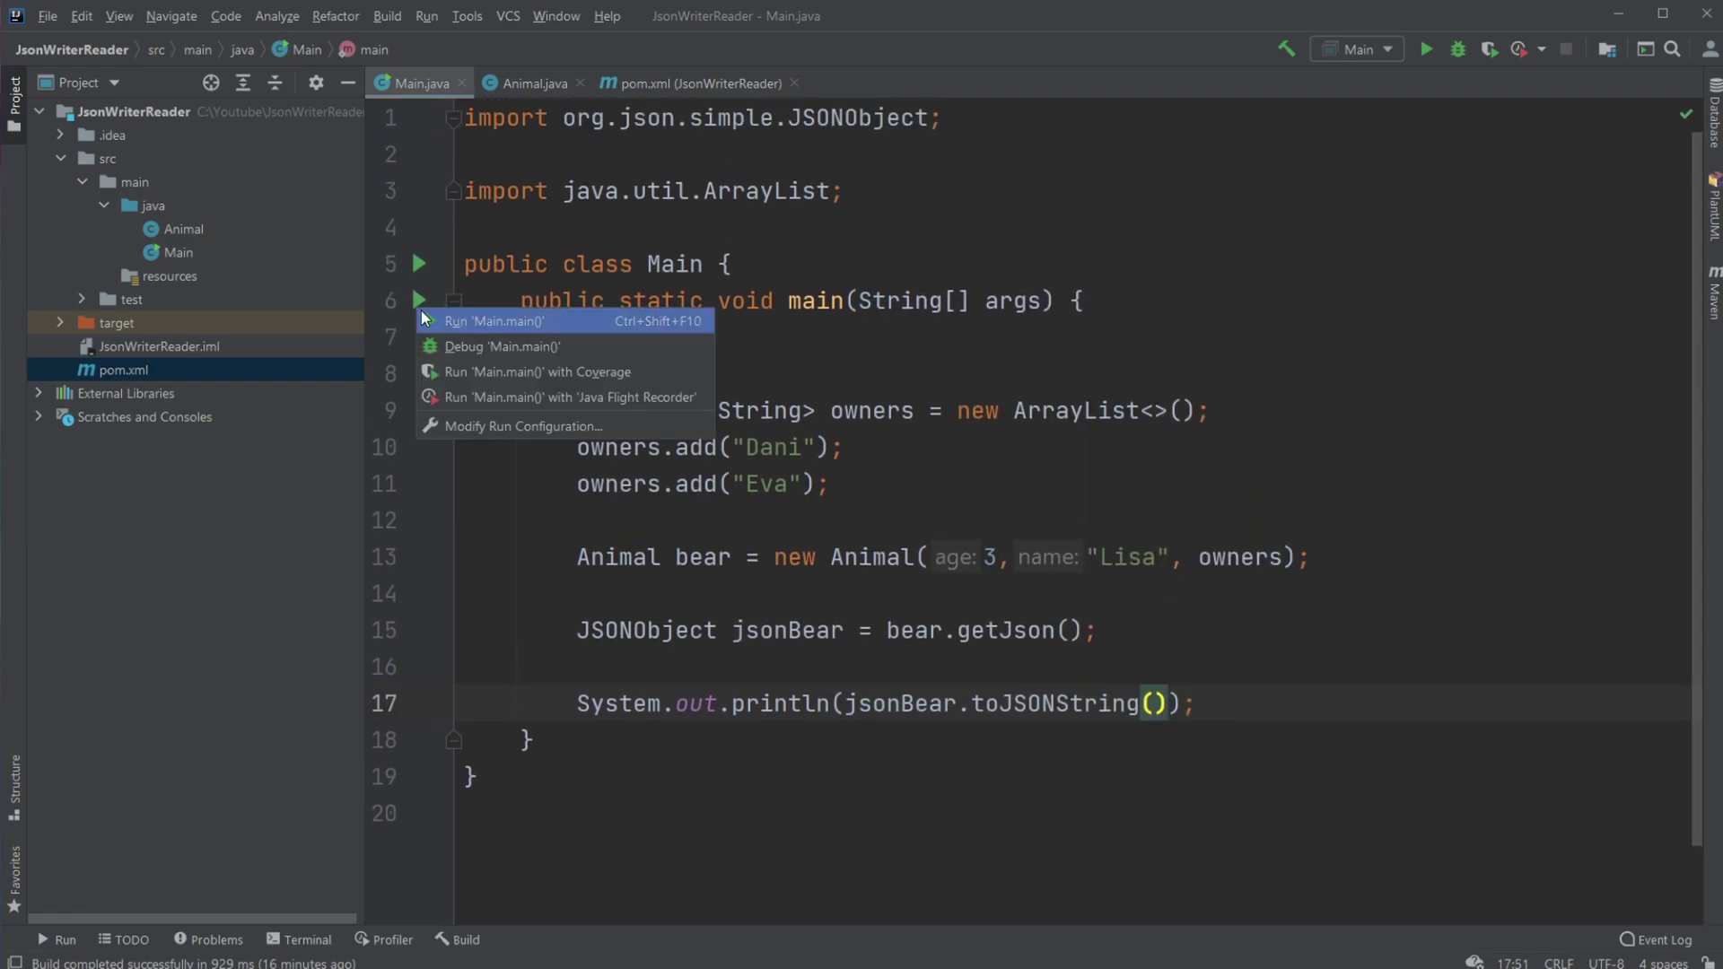
click(511, 319)
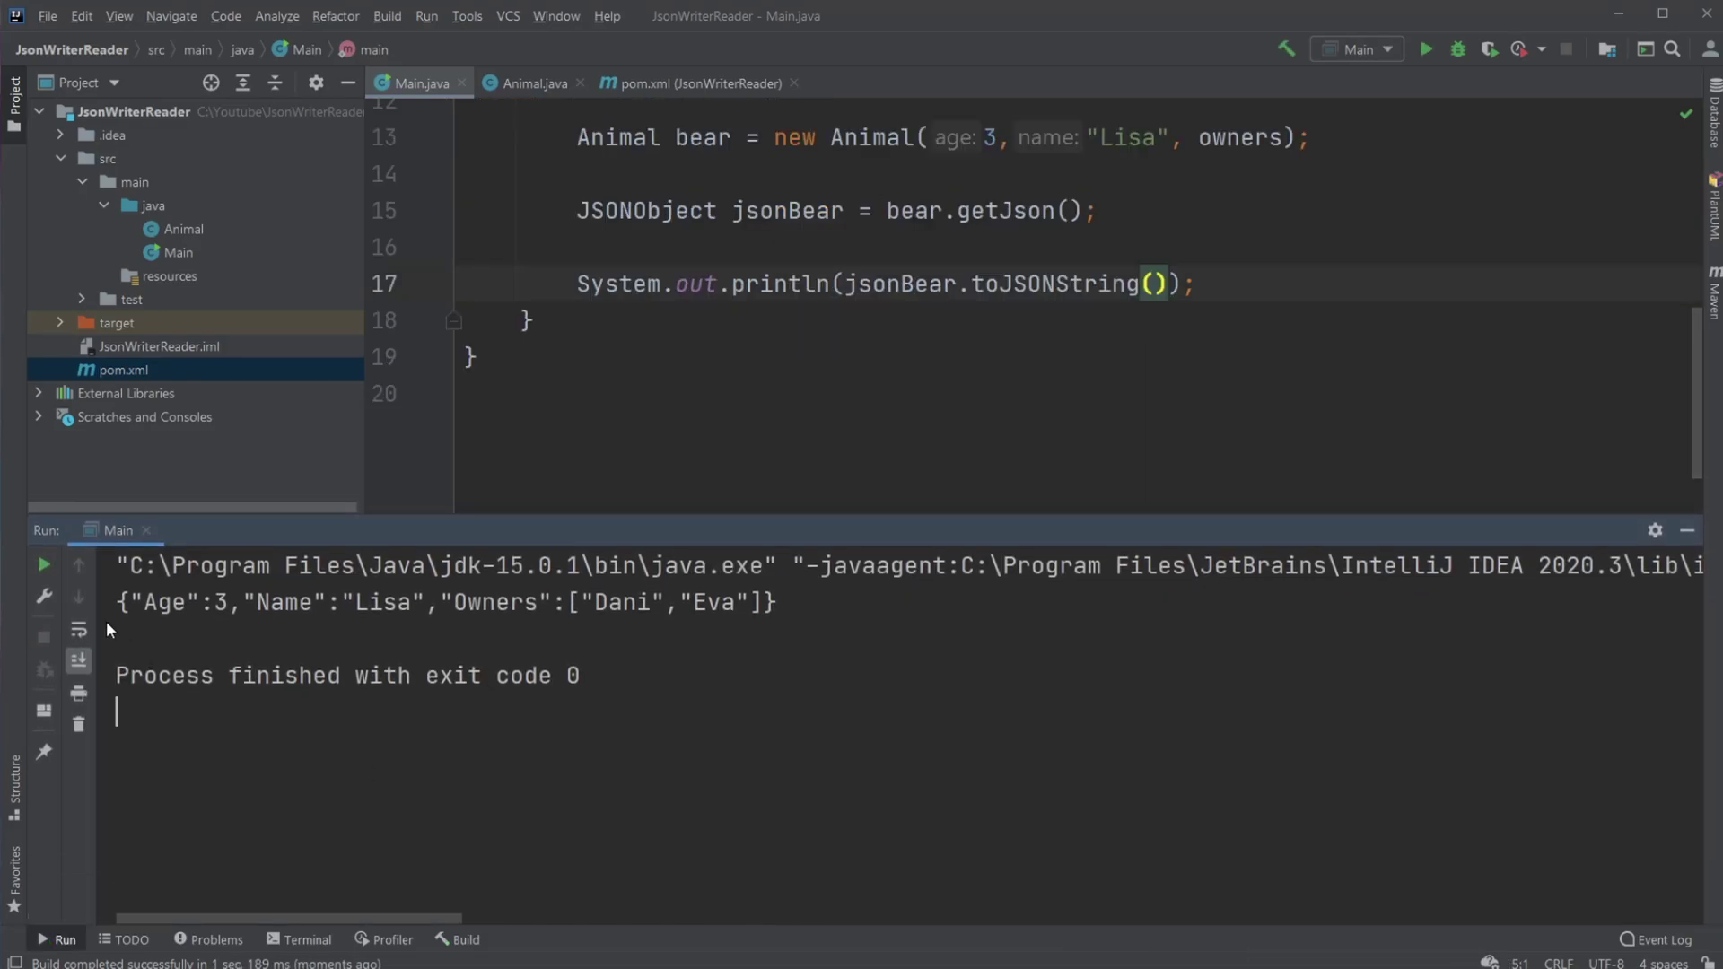
drag(115, 601, 780, 601)
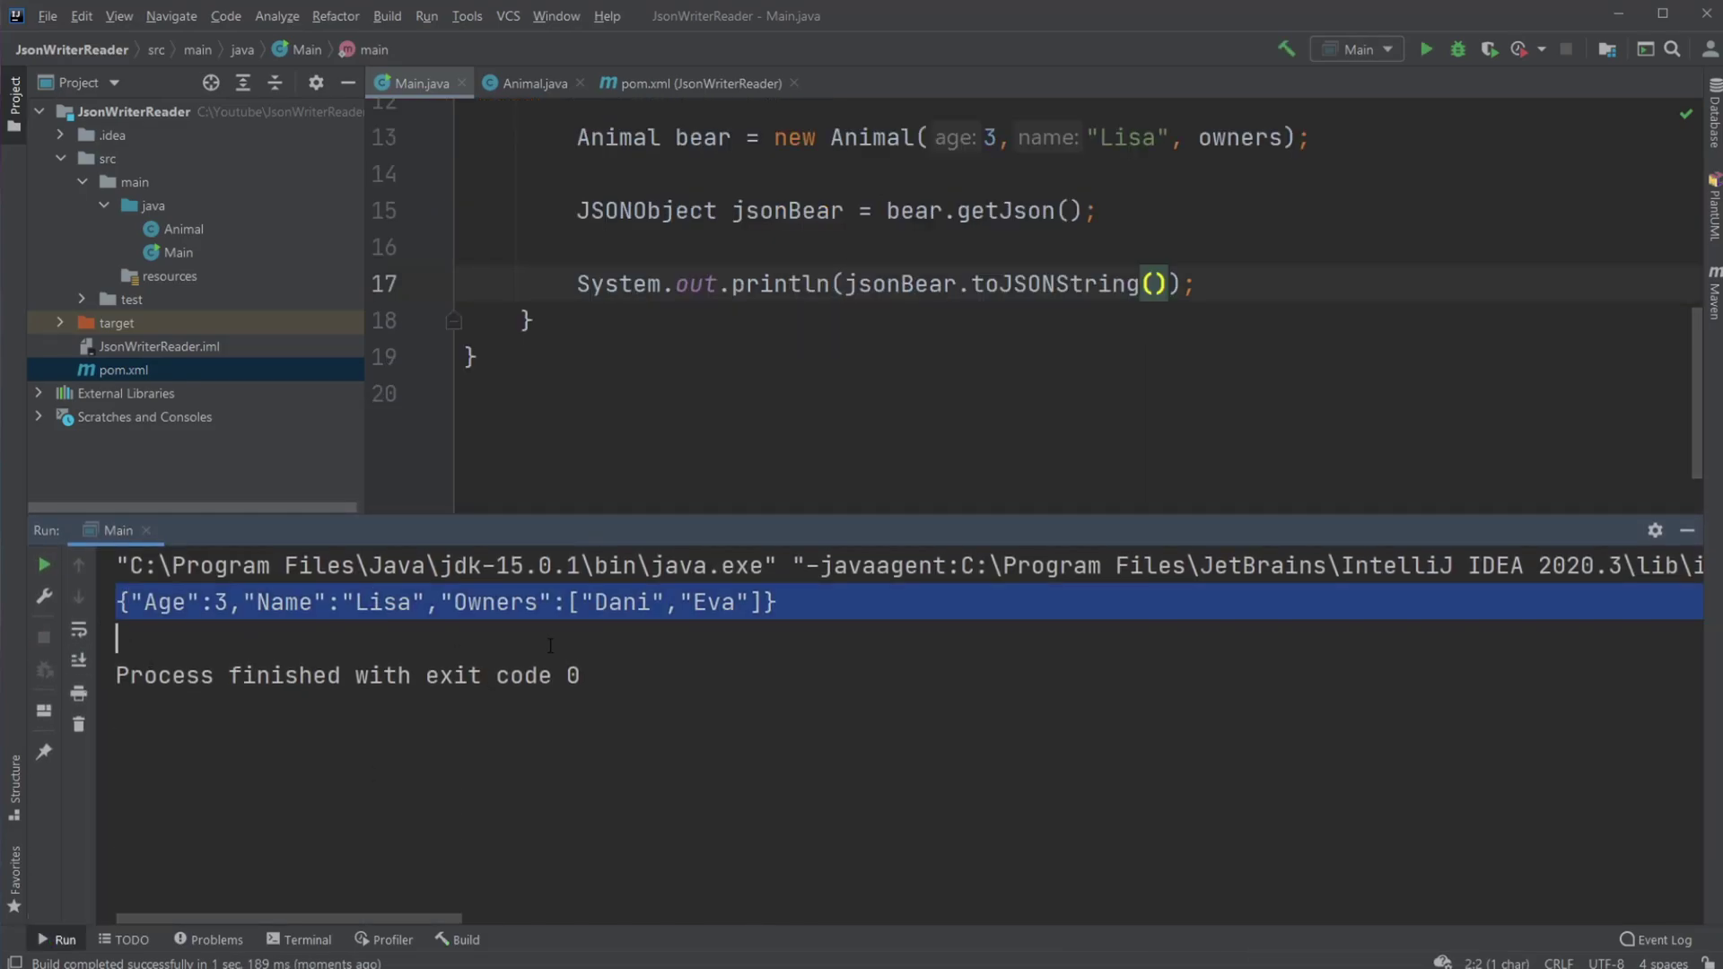
click(239, 609)
Check the Age 3 and Name Lisa entries in the output, then close the Run panel.
double_click(219, 601)
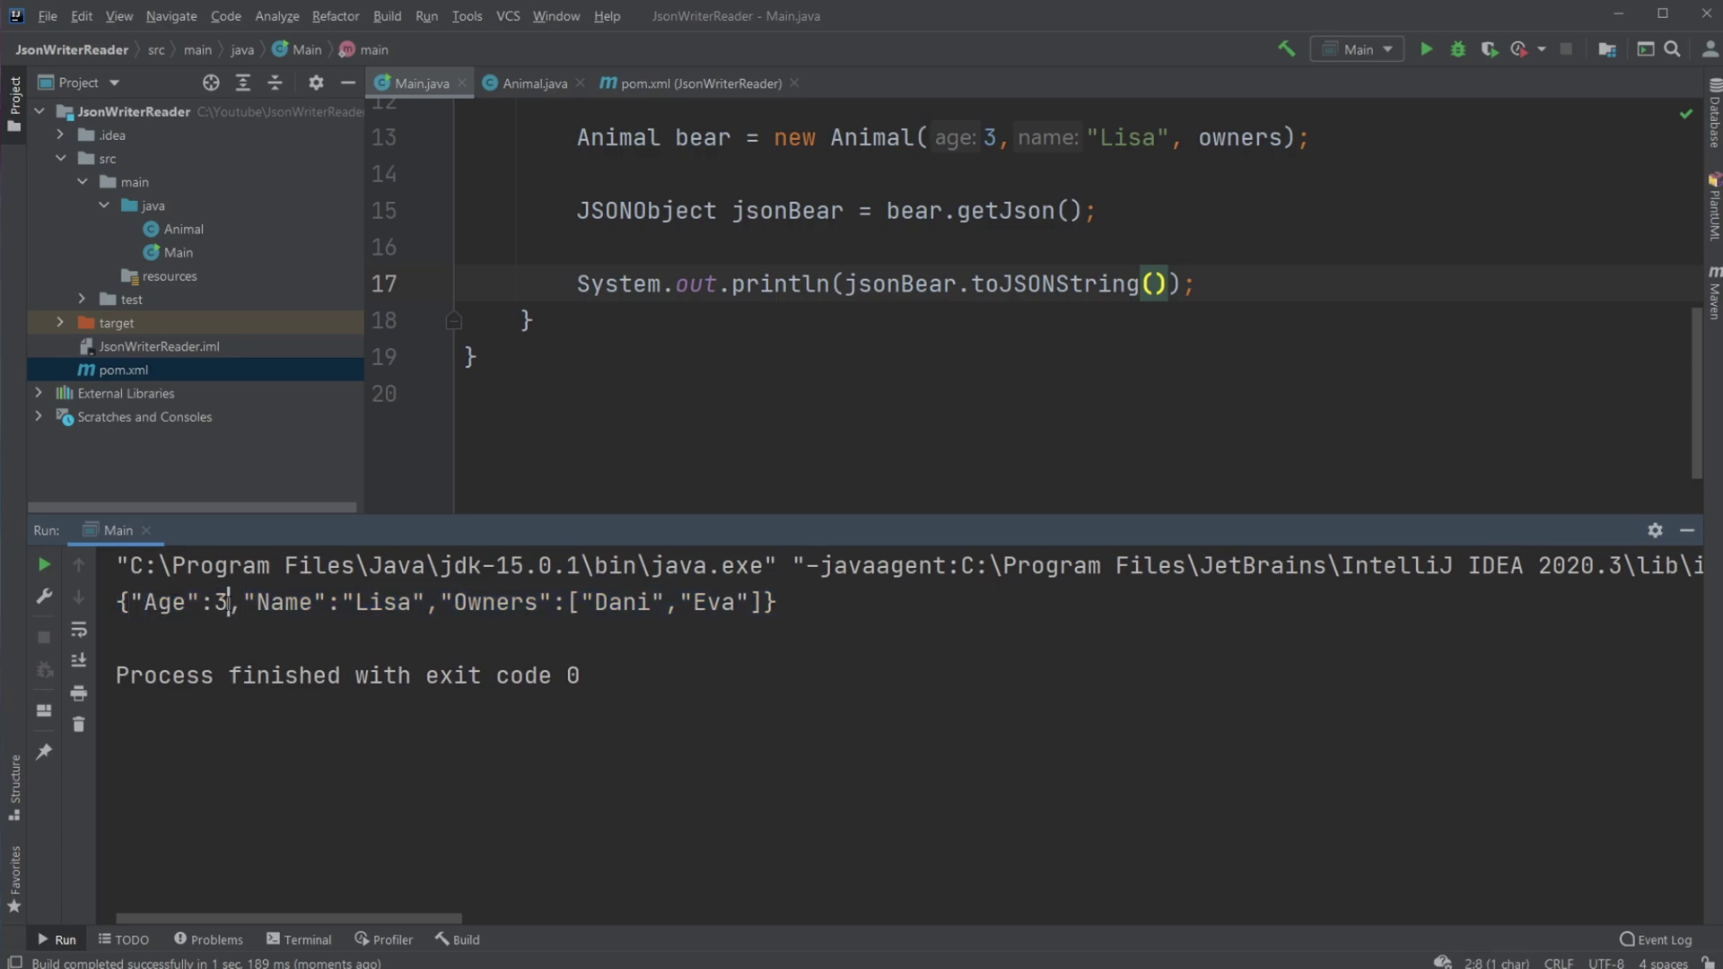
drag(228, 602, 124, 602)
drag(244, 601, 773, 606)
click(834, 616)
click(56, 940)
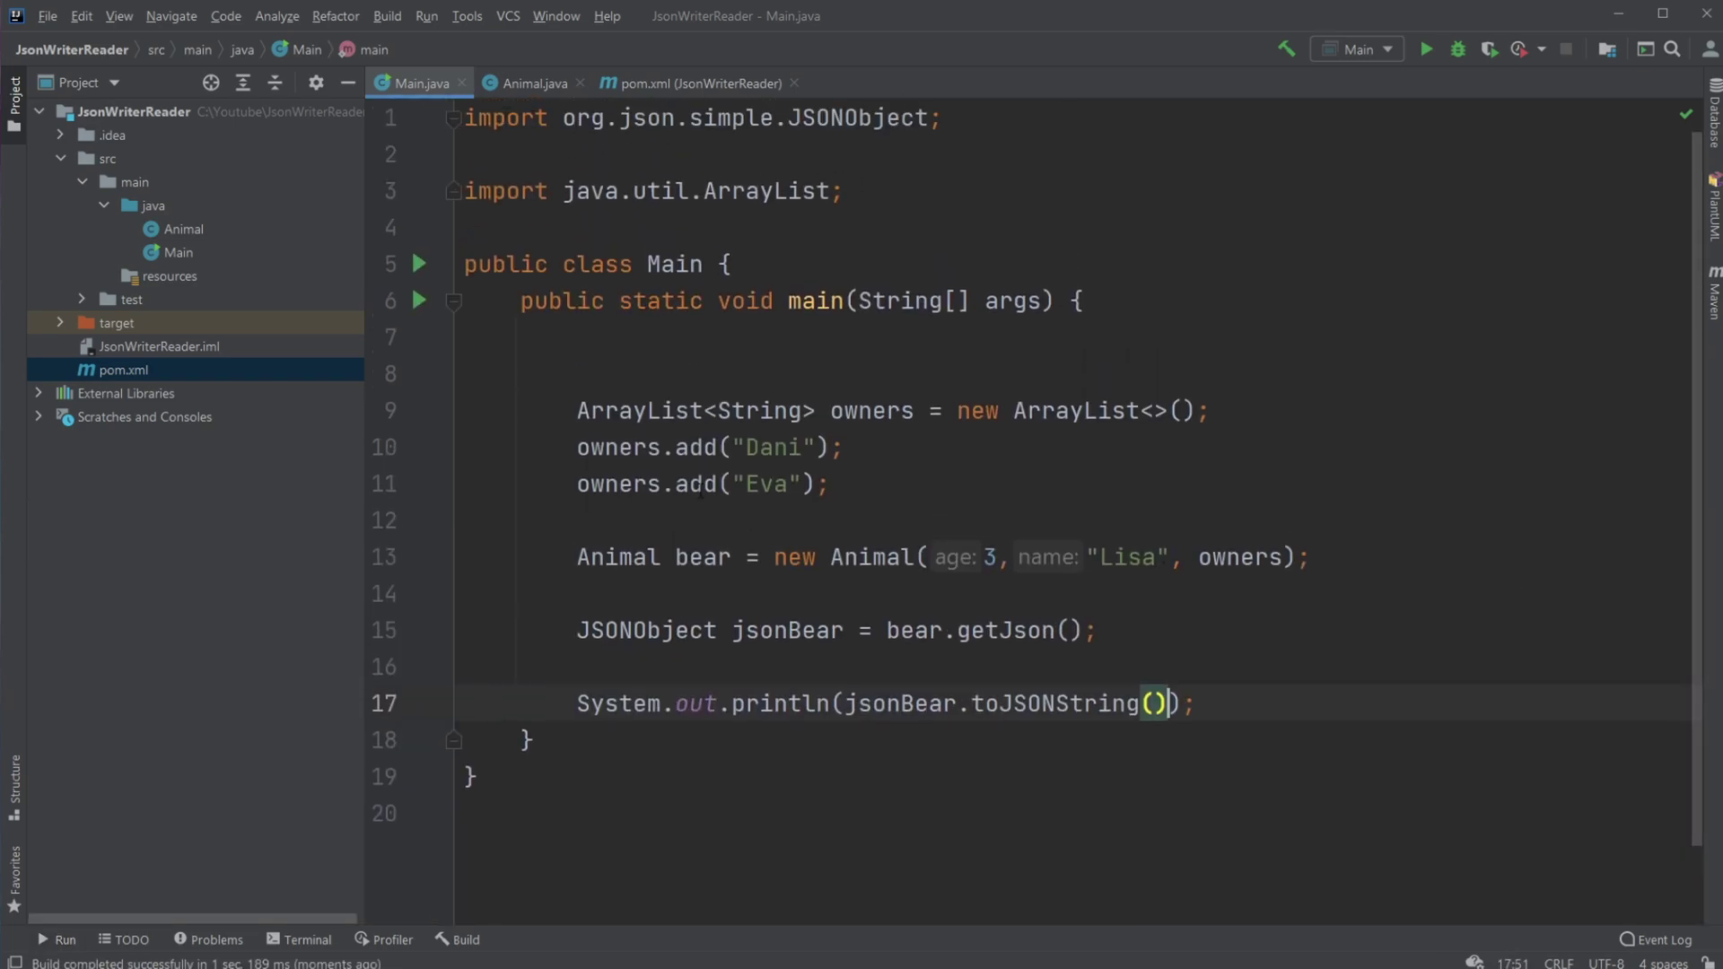
click(532, 83)
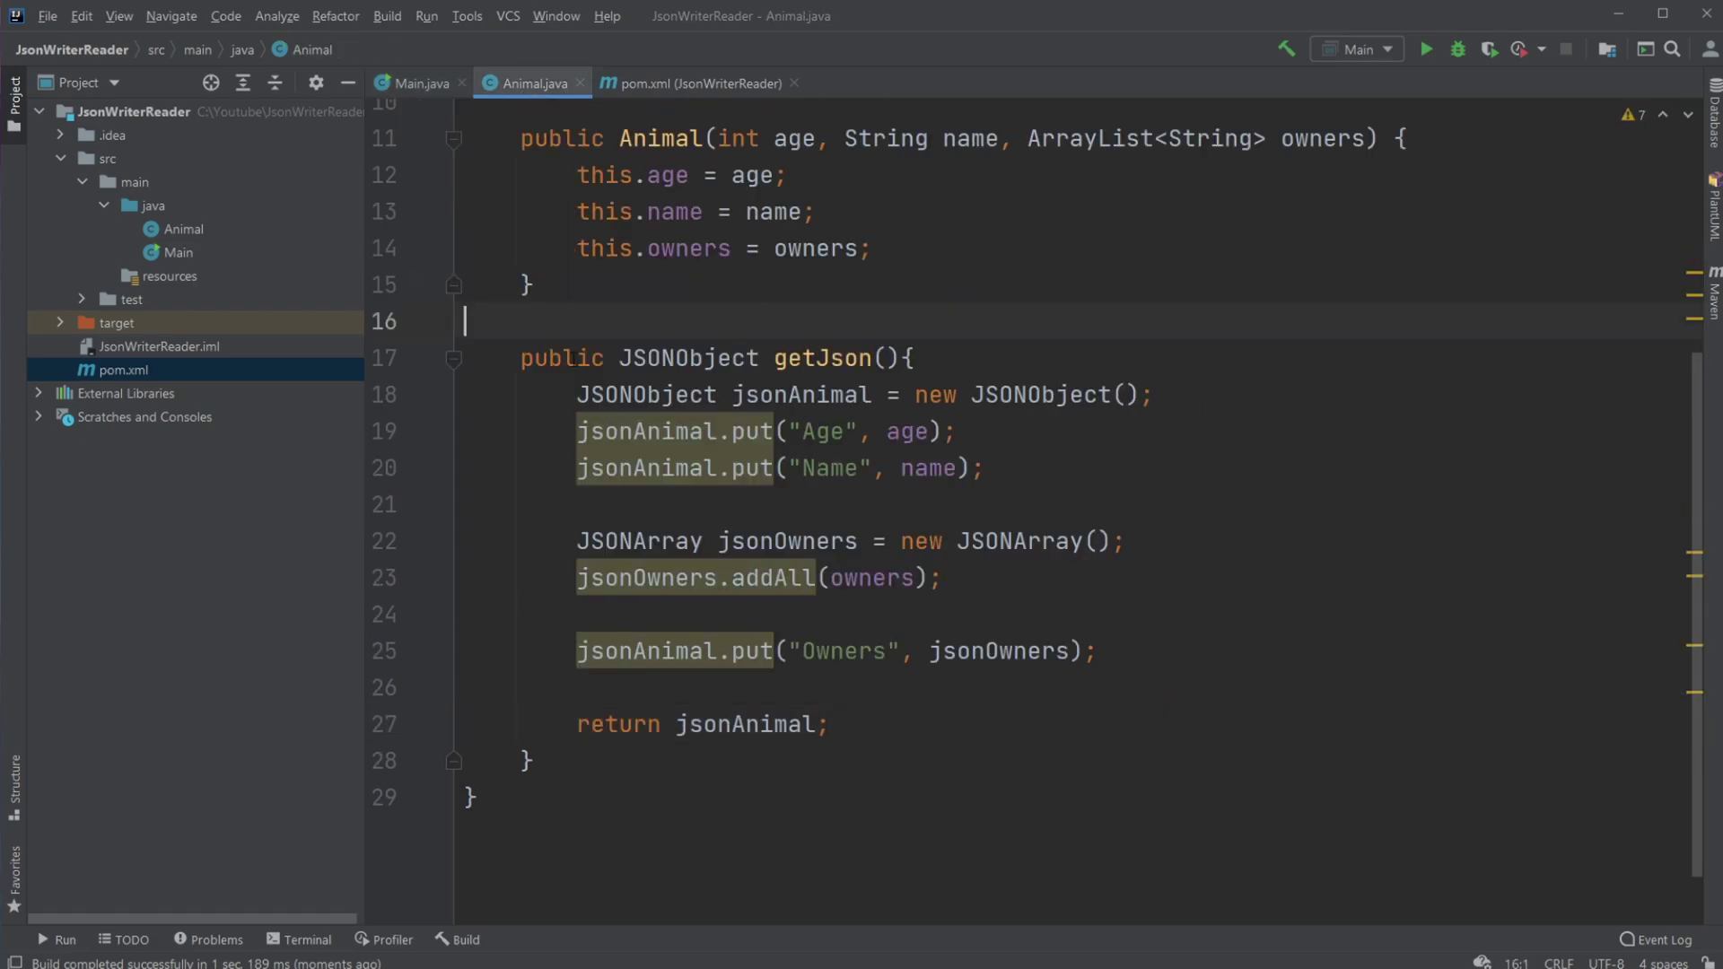
mouse_move(465, 320)
mouse_down()
mouse_move(569, 416)
mouse_move(536, 761)
mouse_up()
click(536, 761)
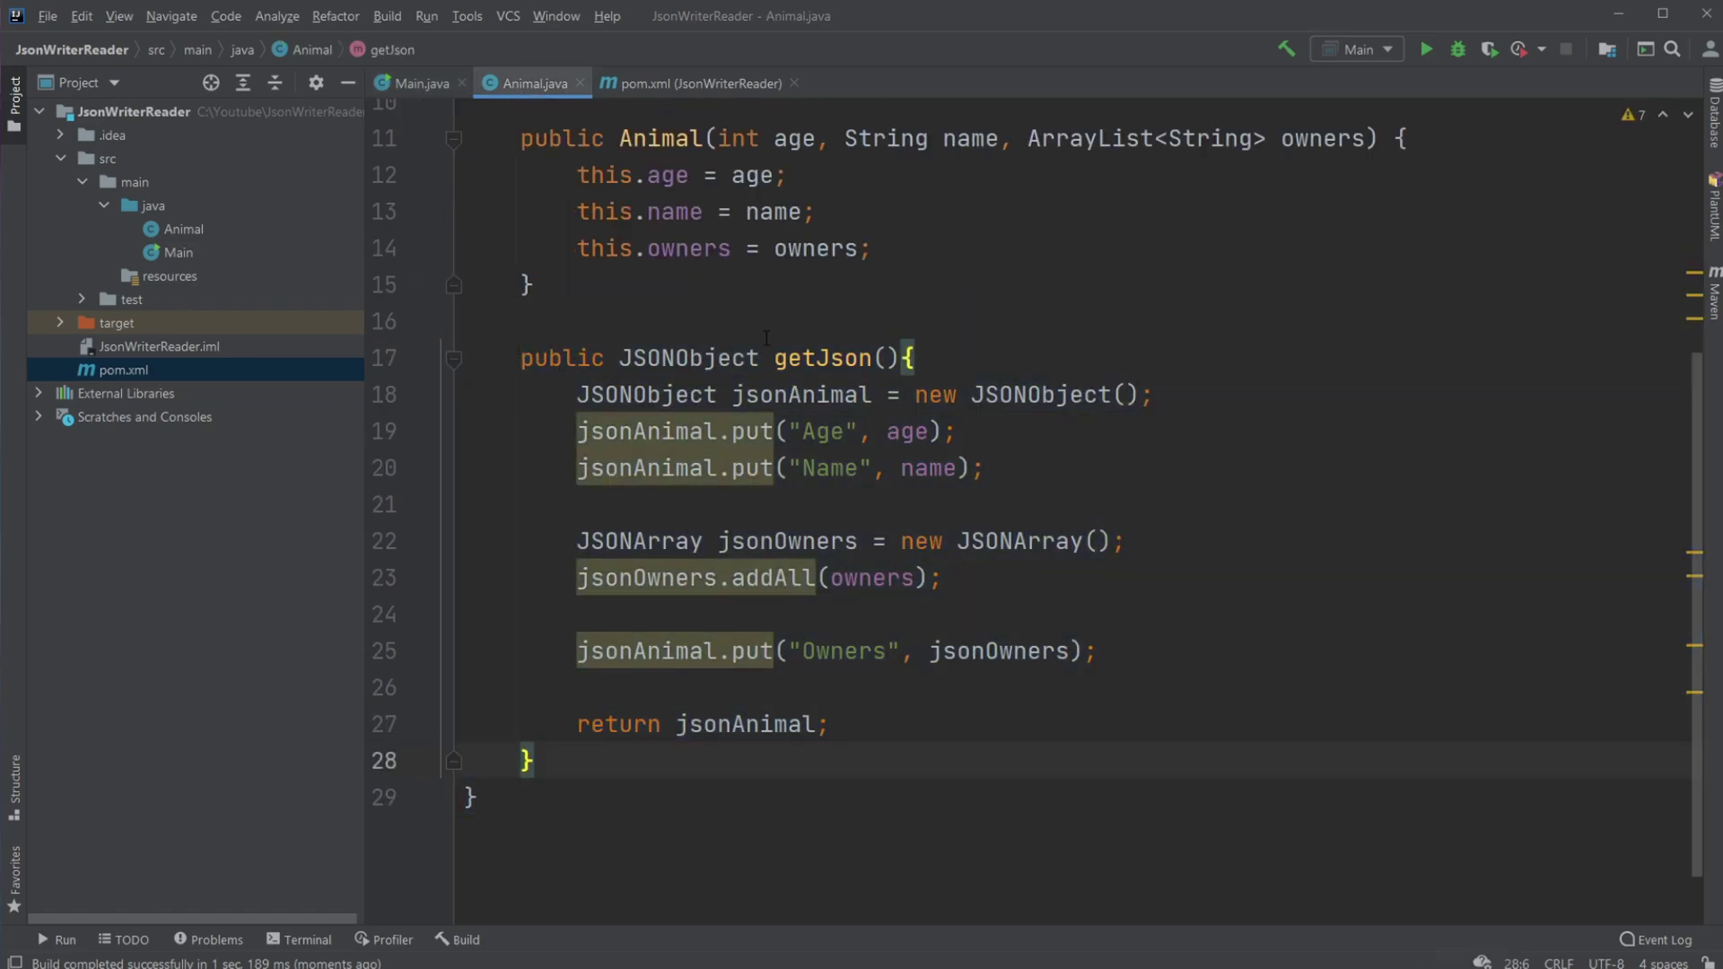
scroll(664, 642, up, 2)
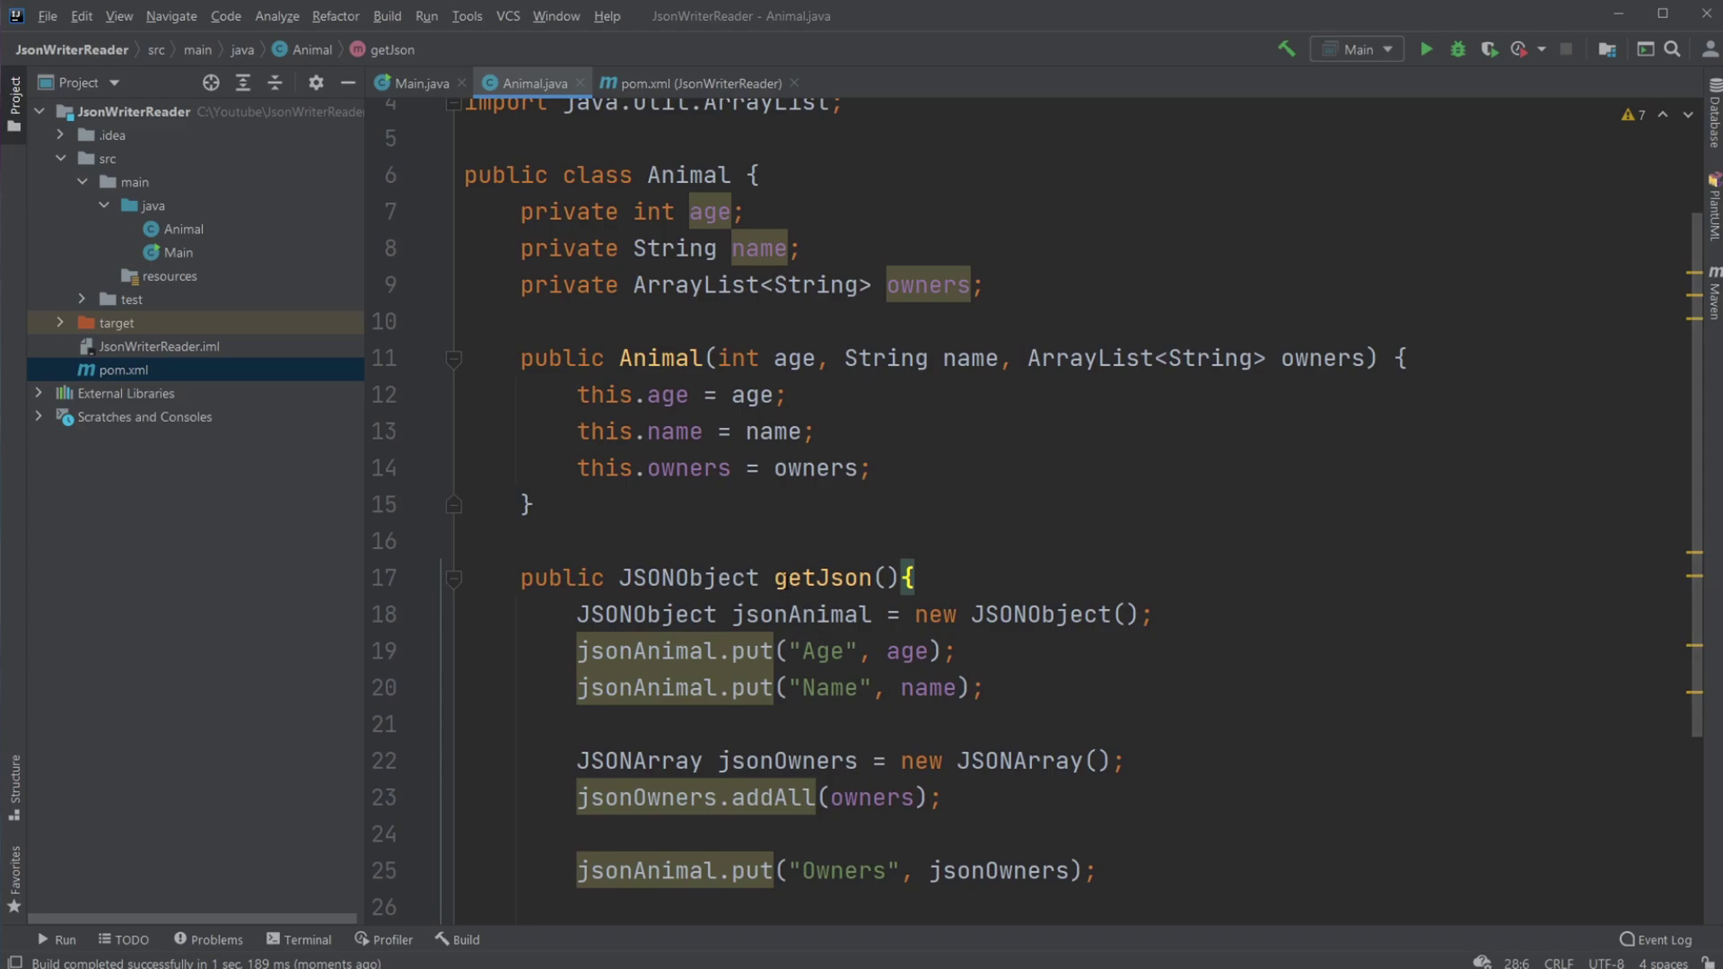
drag(774, 577, 902, 577)
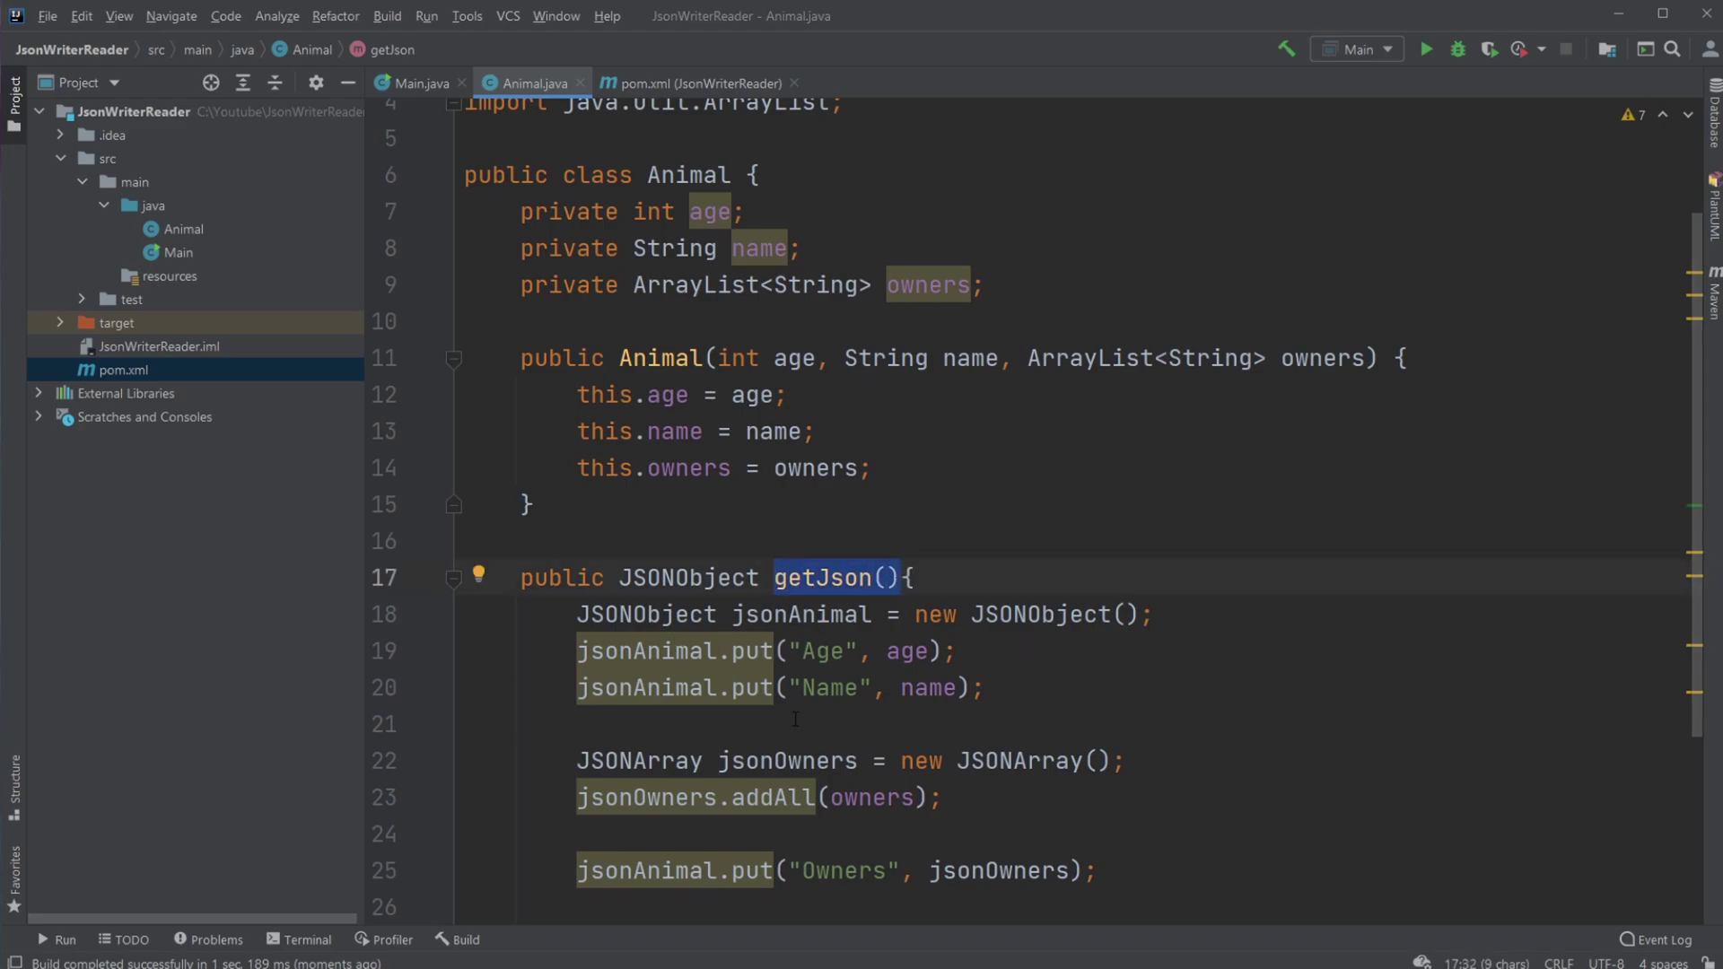
scroll(864, 615, down, 1)
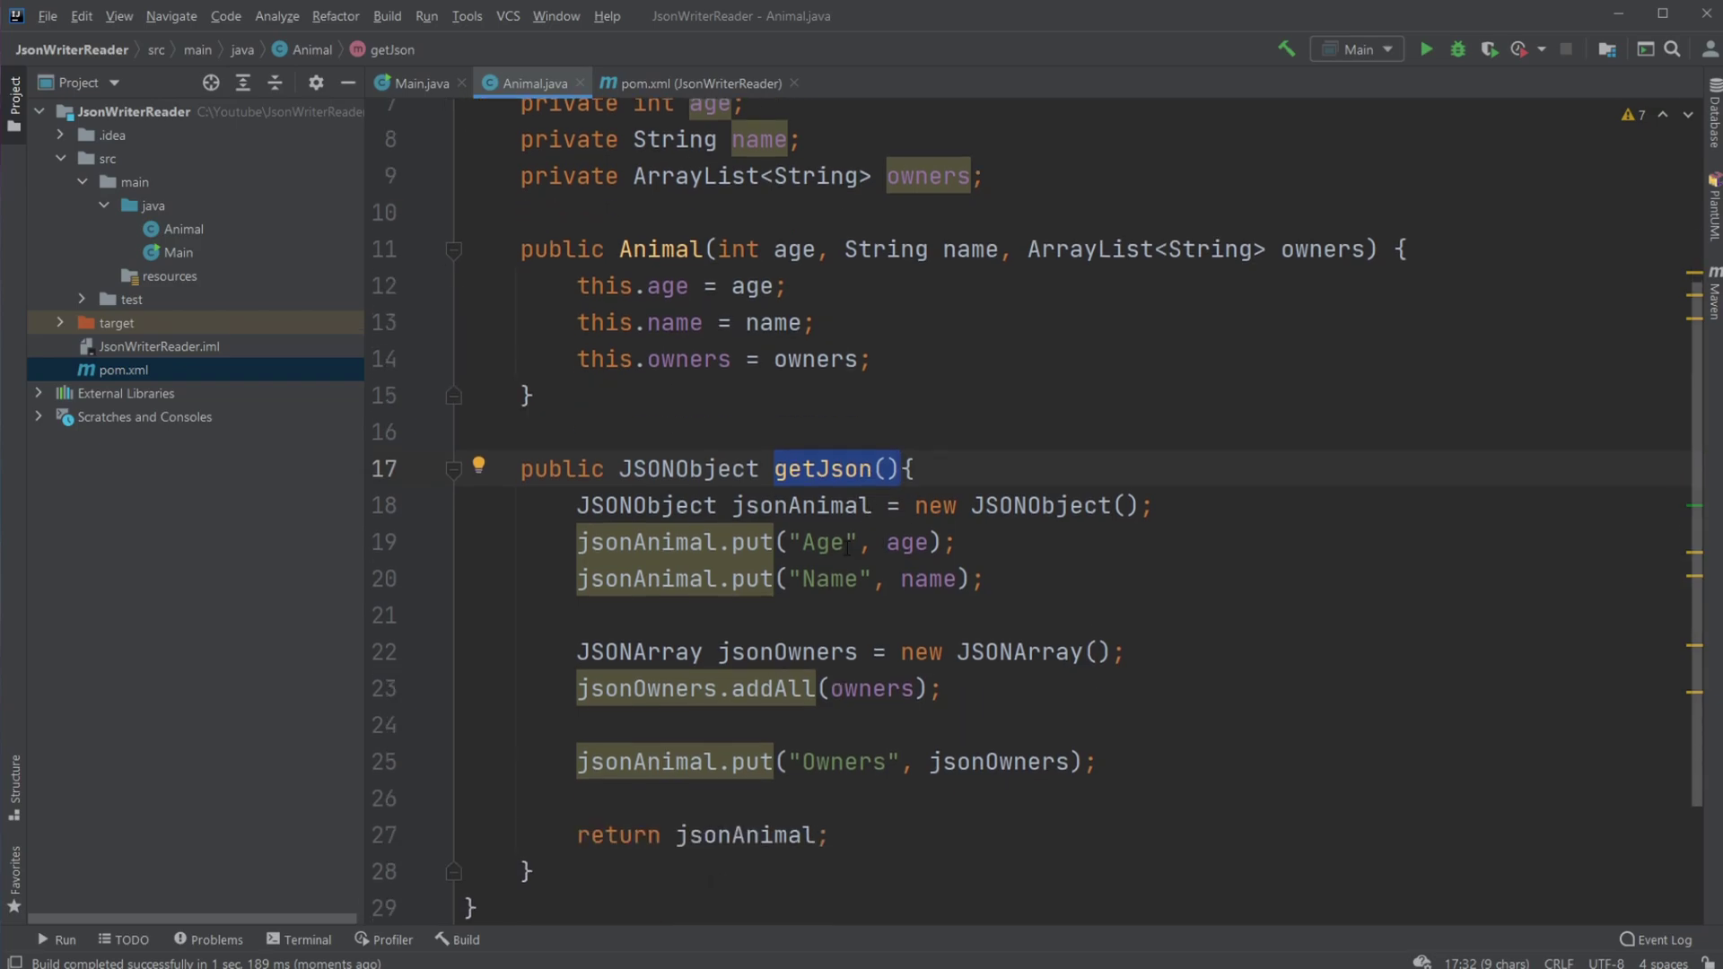
scroll(865, 615, down, 2)
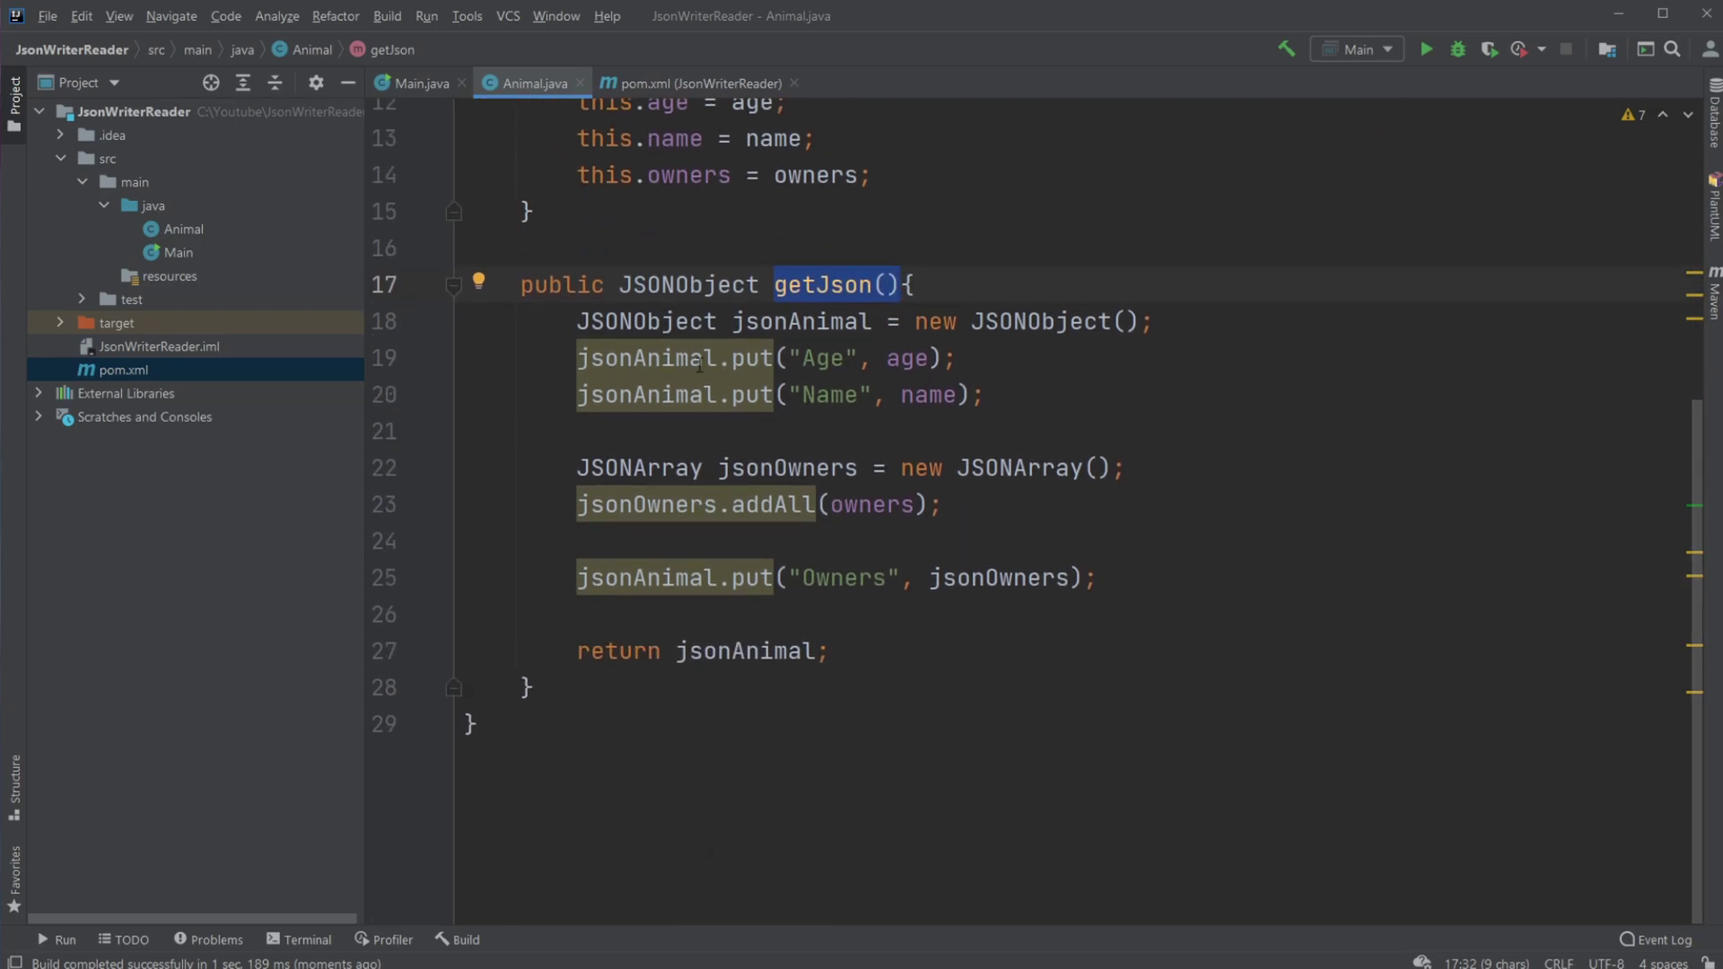
mouse_move(576, 358)
mouse_down()
mouse_move(956, 358)
mouse_move(607, 399)
mouse_up()
drag(943, 505, 608, 468)
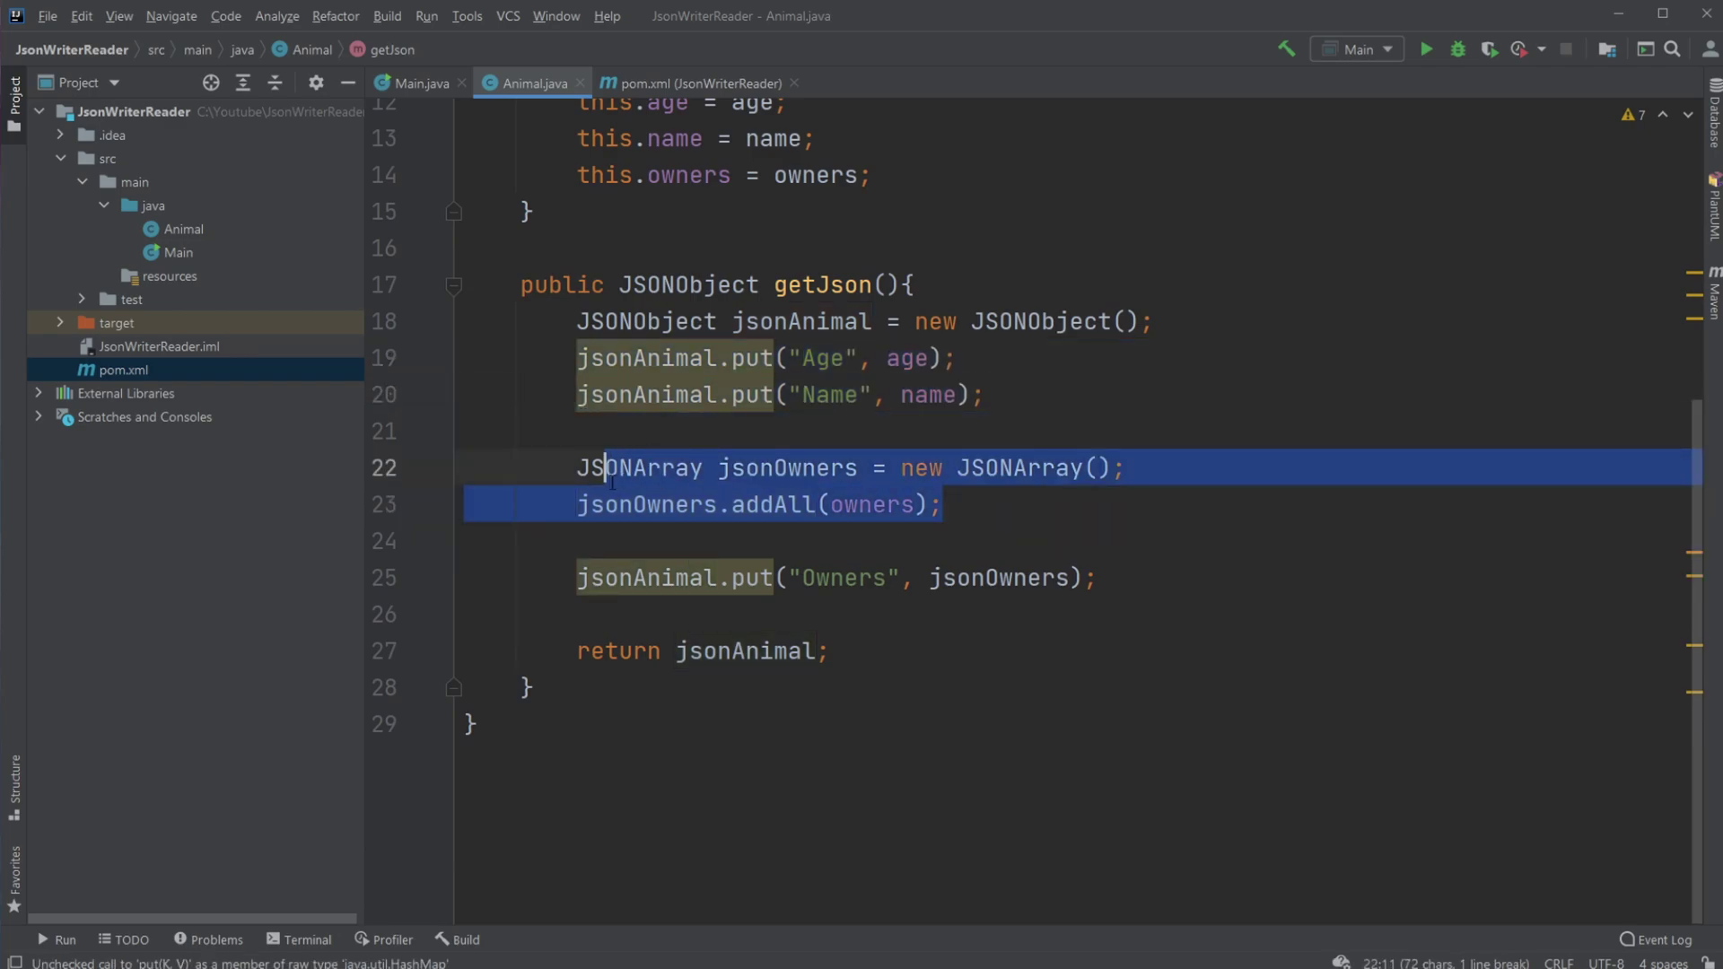
drag(871, 652, 577, 652)
scroll(403, 104, up, 2)
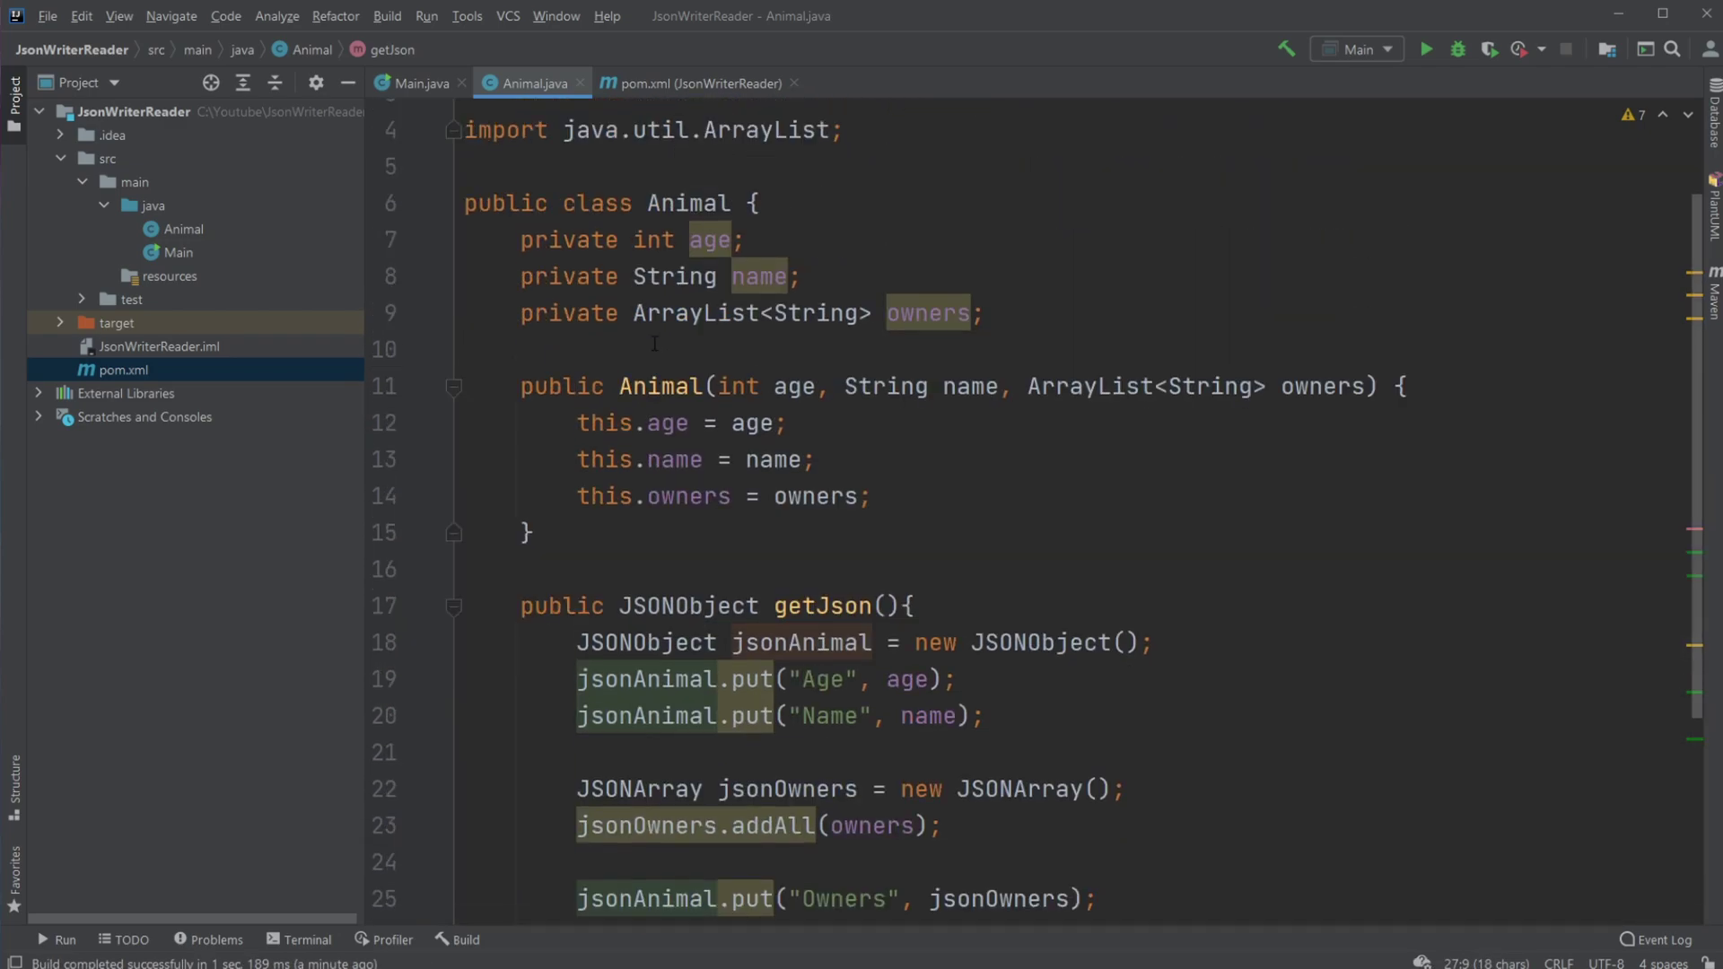
scroll(405, 104, up, 1)
click(415, 83)
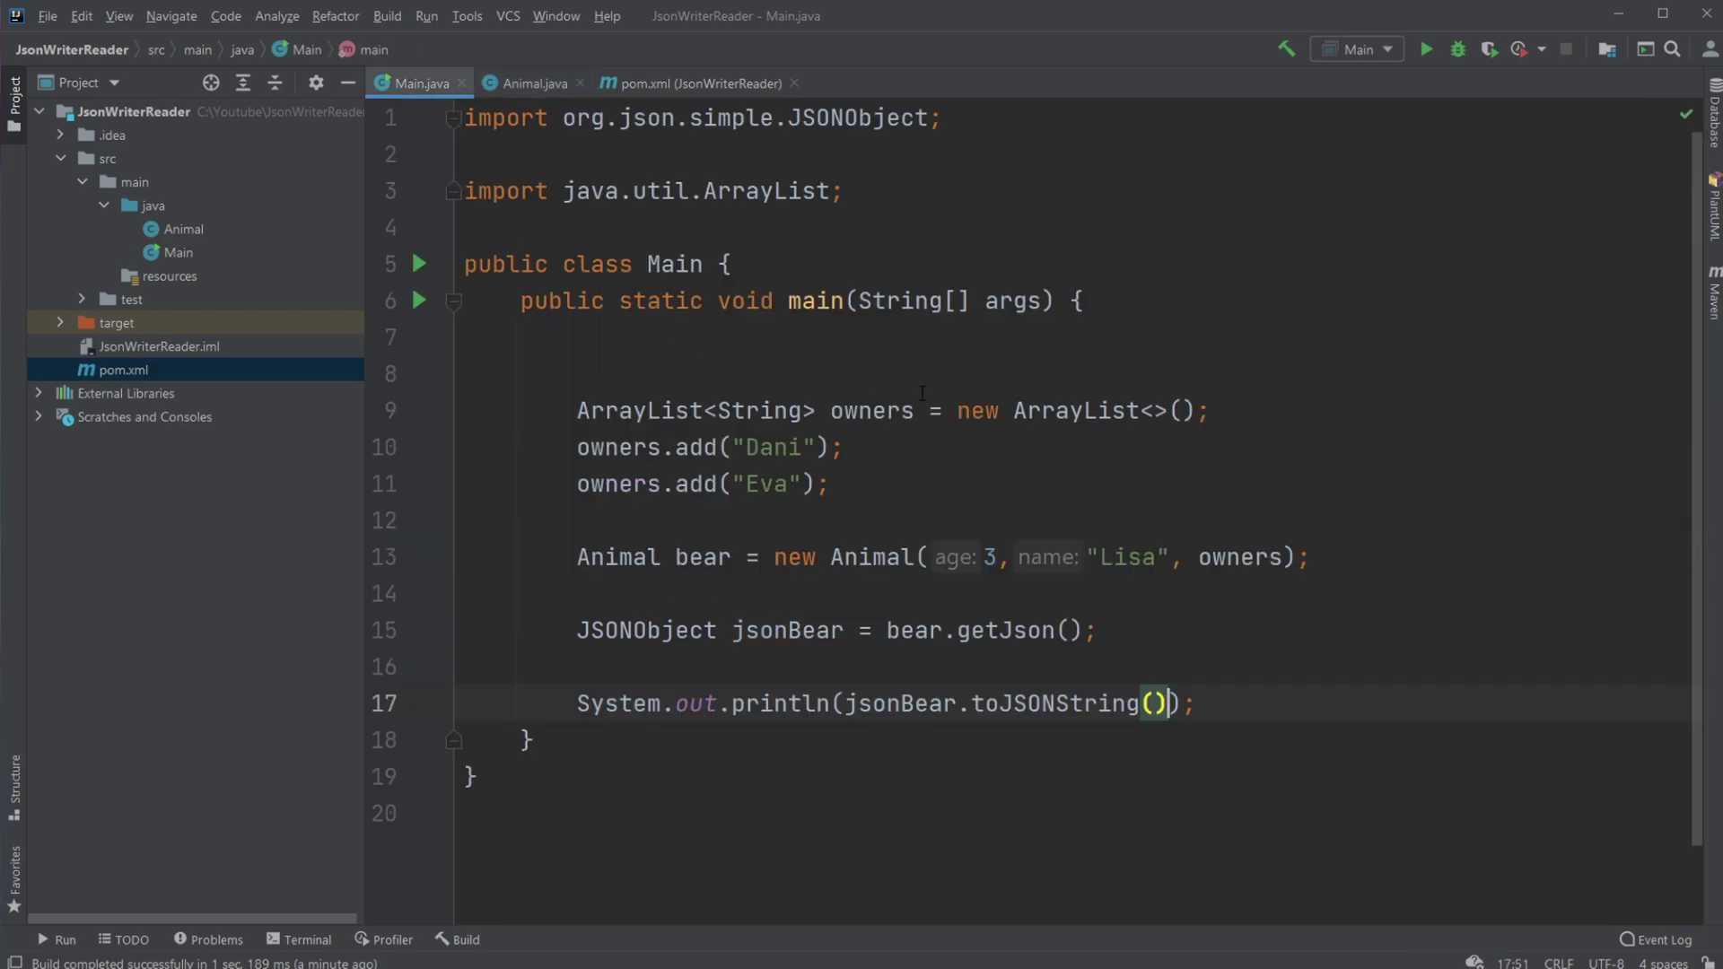